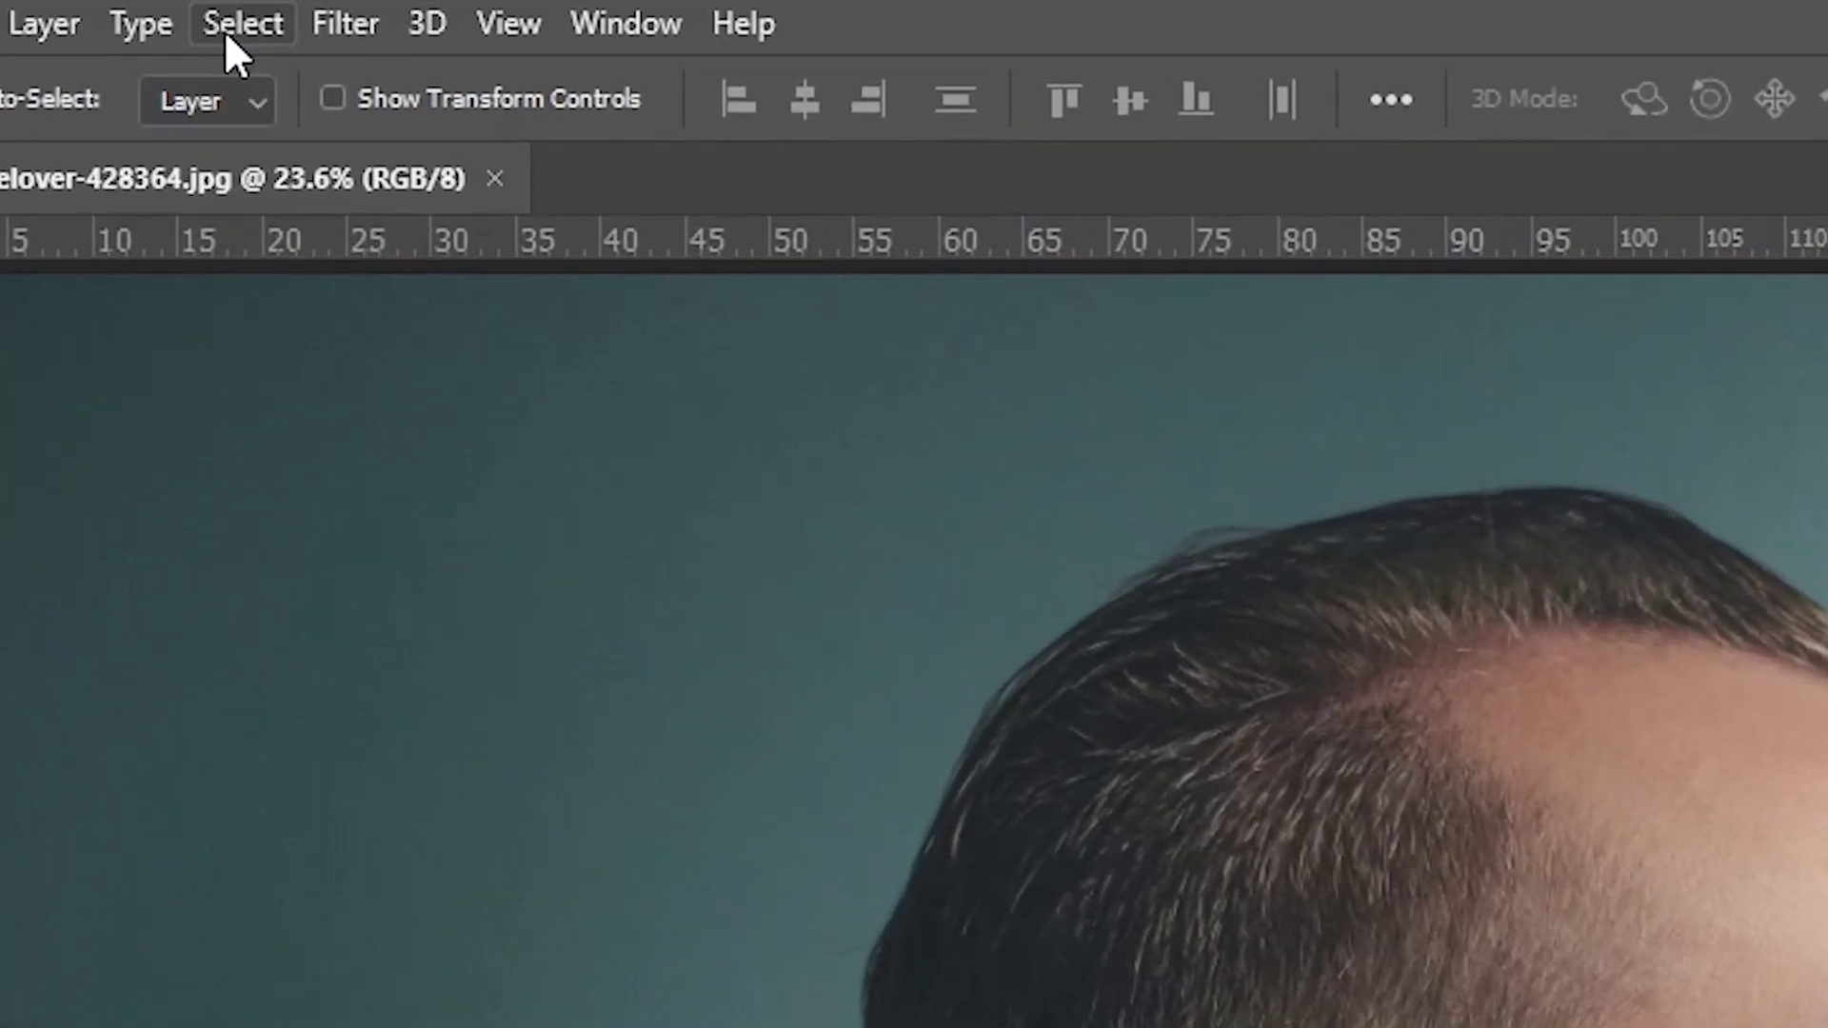
- Select the man as subject and refine with Decontaminate Colors, outputting a new layer with mask
left_click(223, 9)
left_click(383, 657)
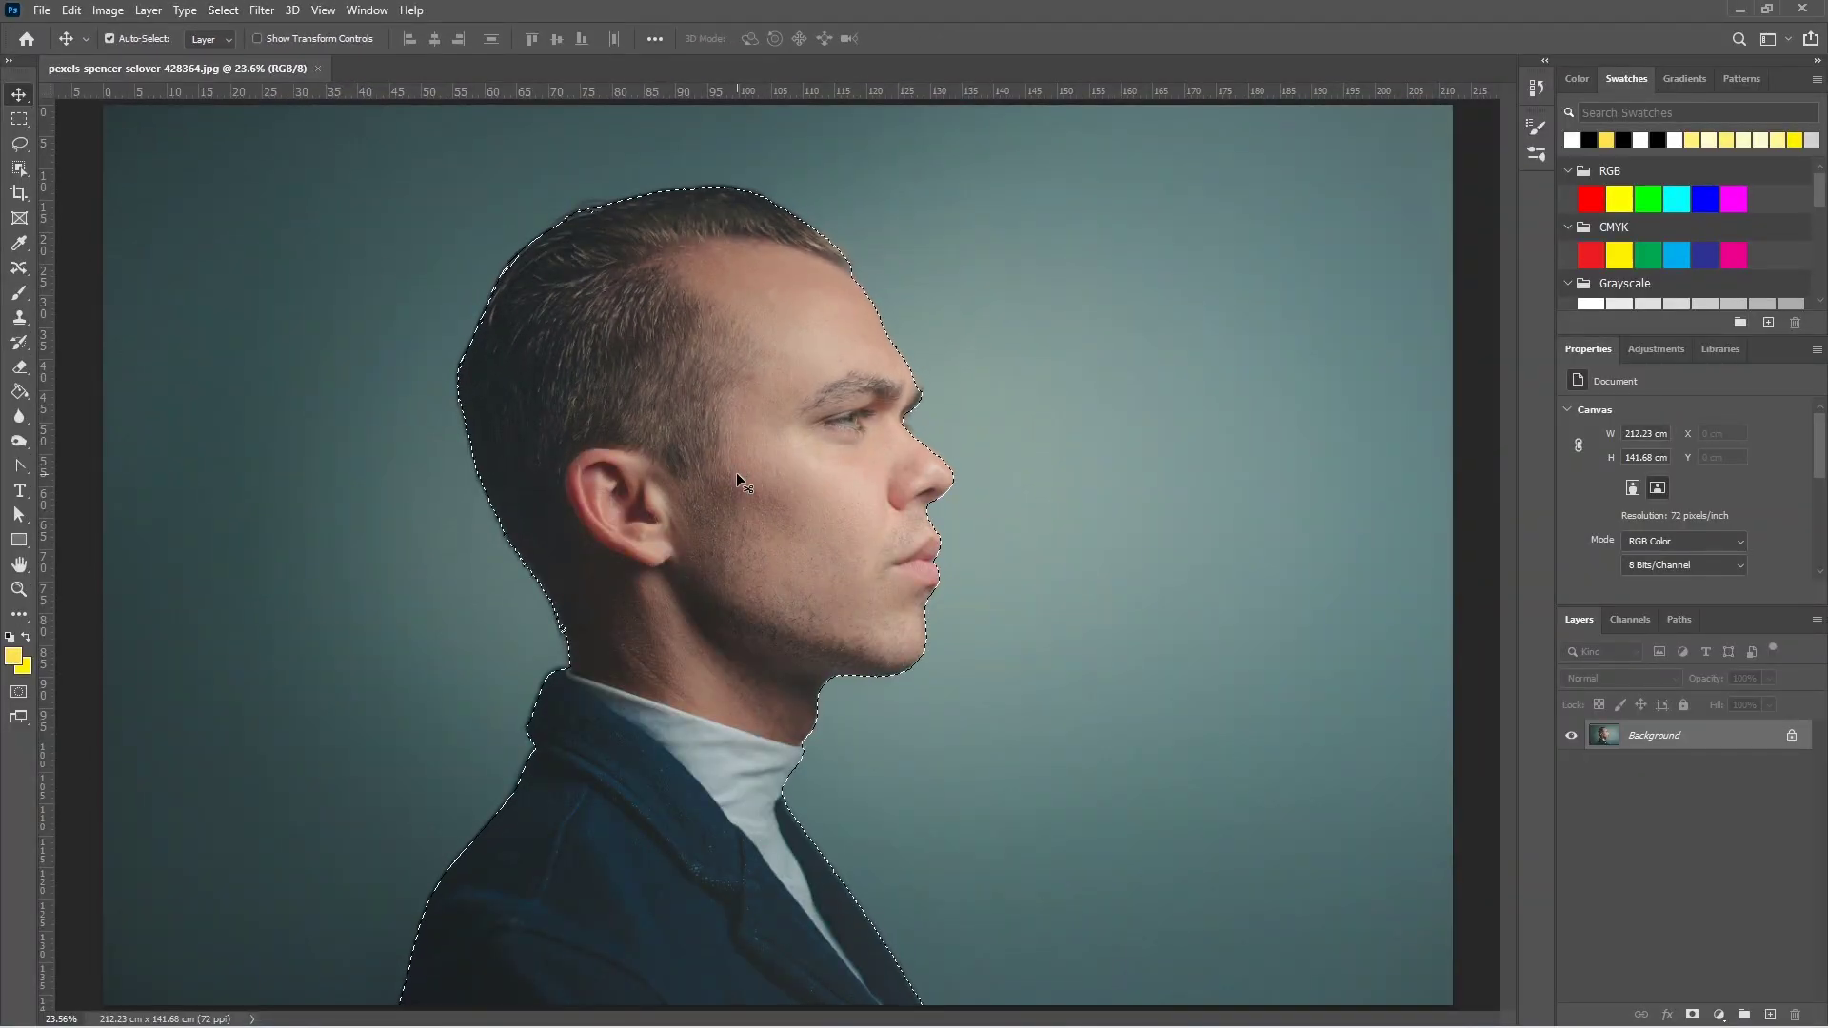
left_click(214, 10)
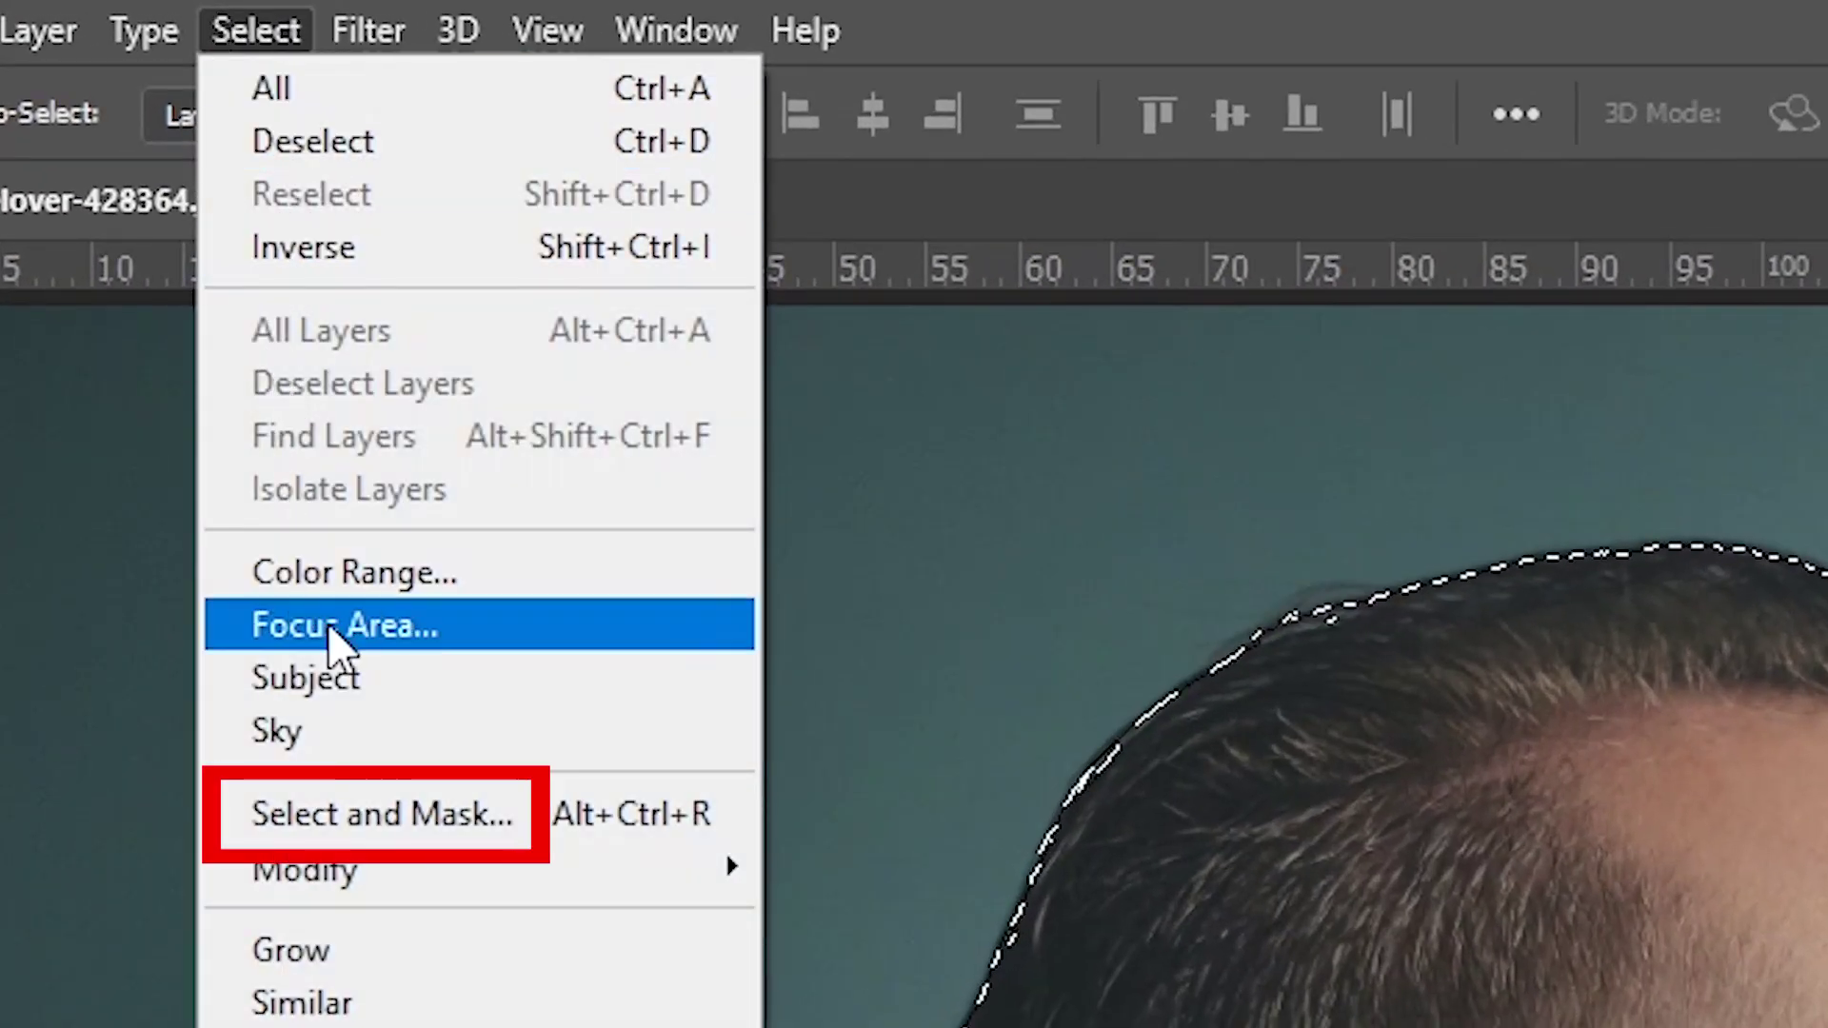
left_click(266, 277)
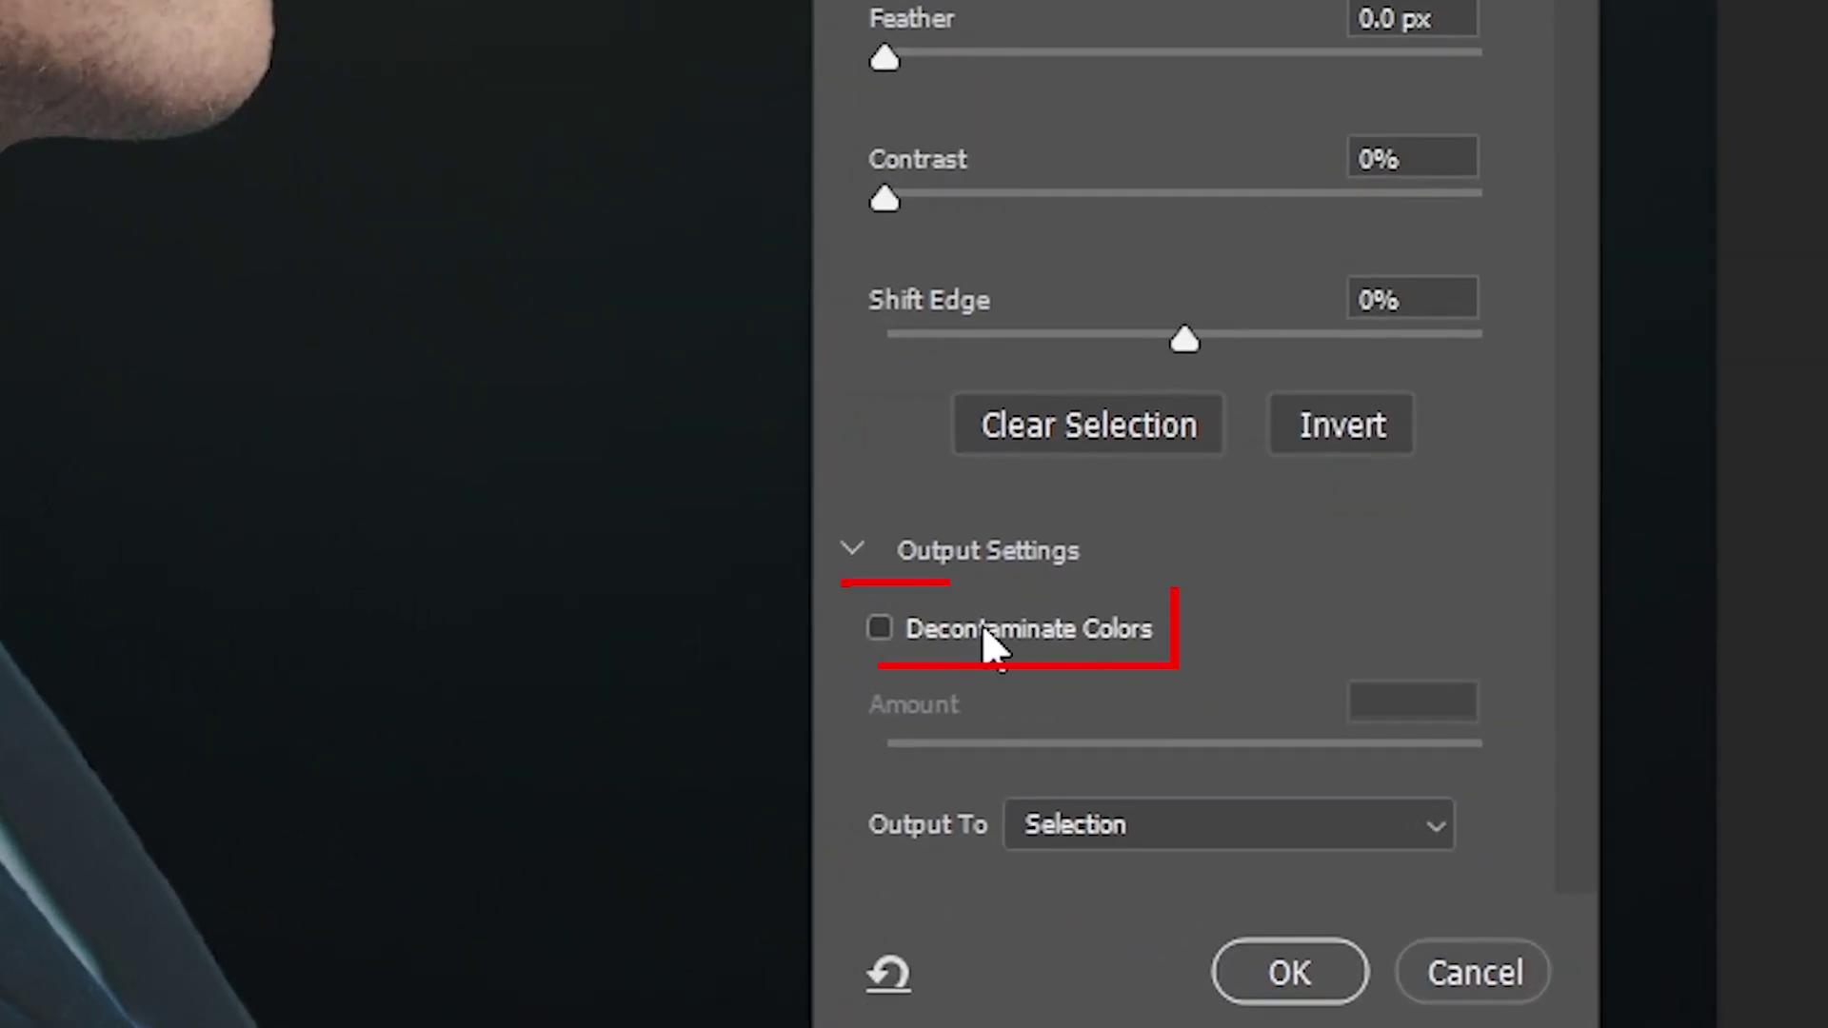
left_click(1338, 855)
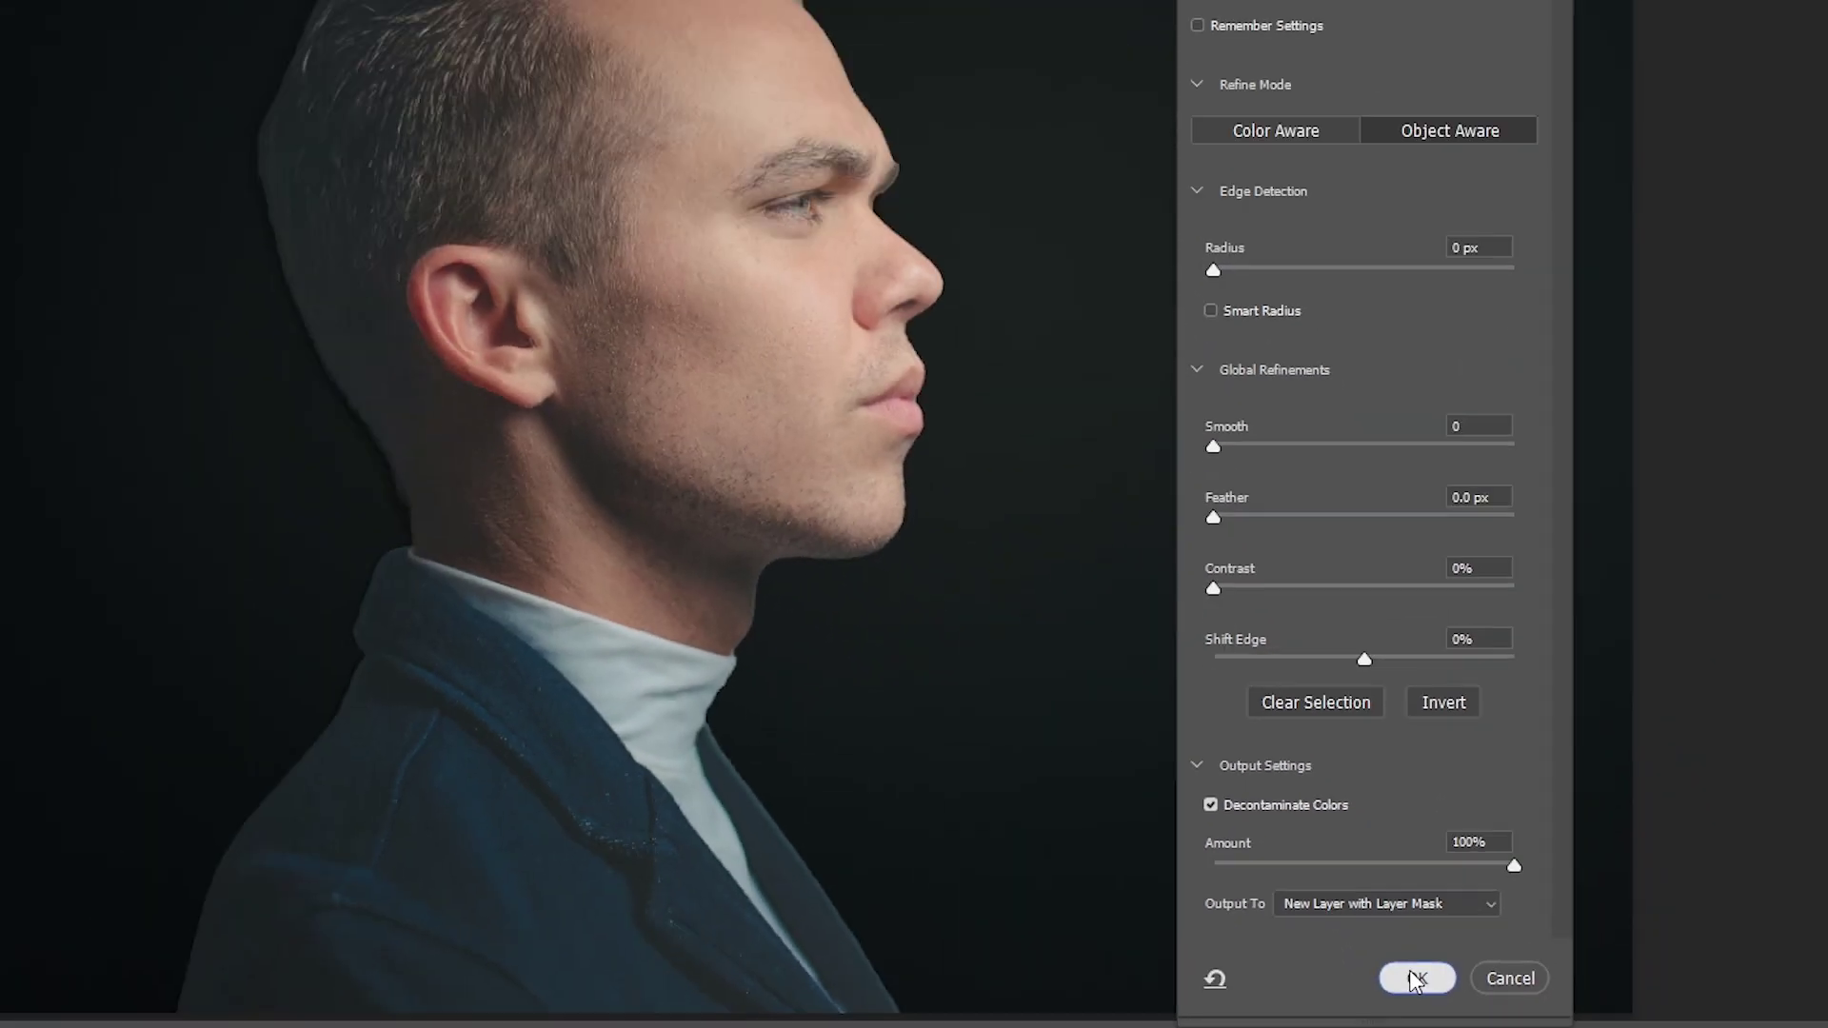
left_click(1293, 966)
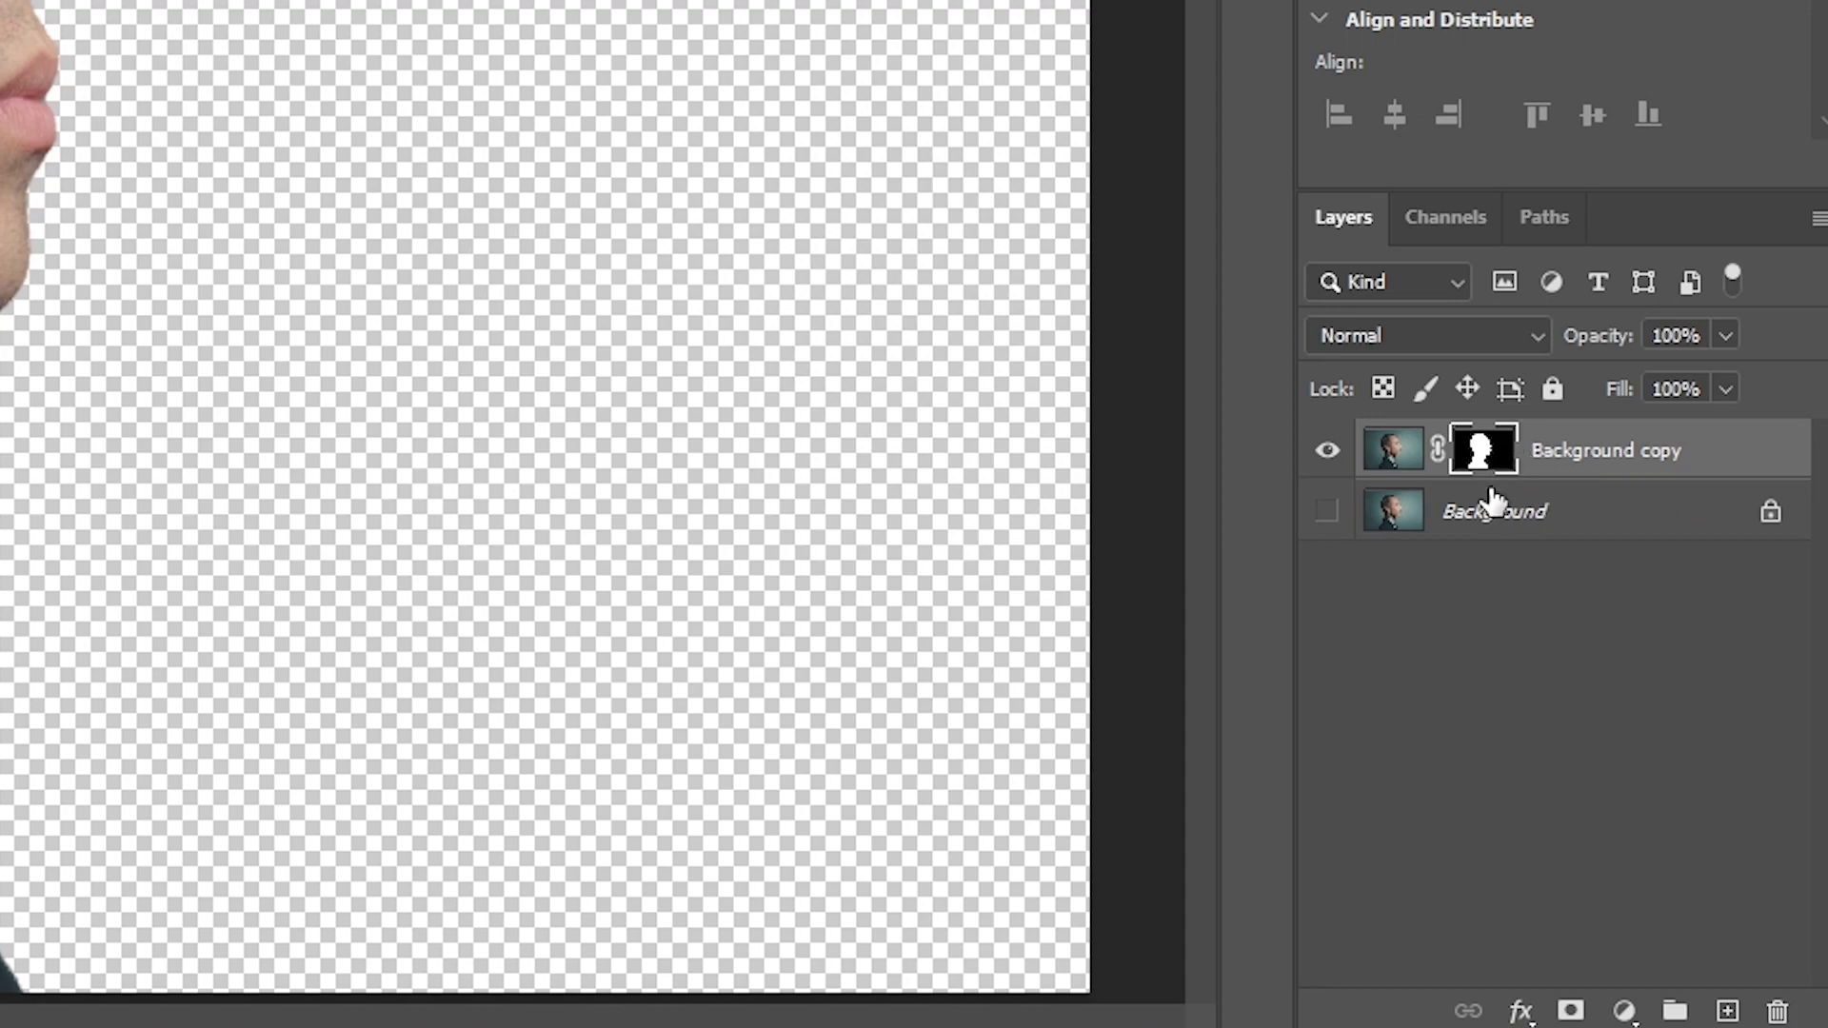
- Delete the Background layer and ready a black brush at 100% flow on the copy's mask
left_click_drag(1532, 518, 1785, 990)
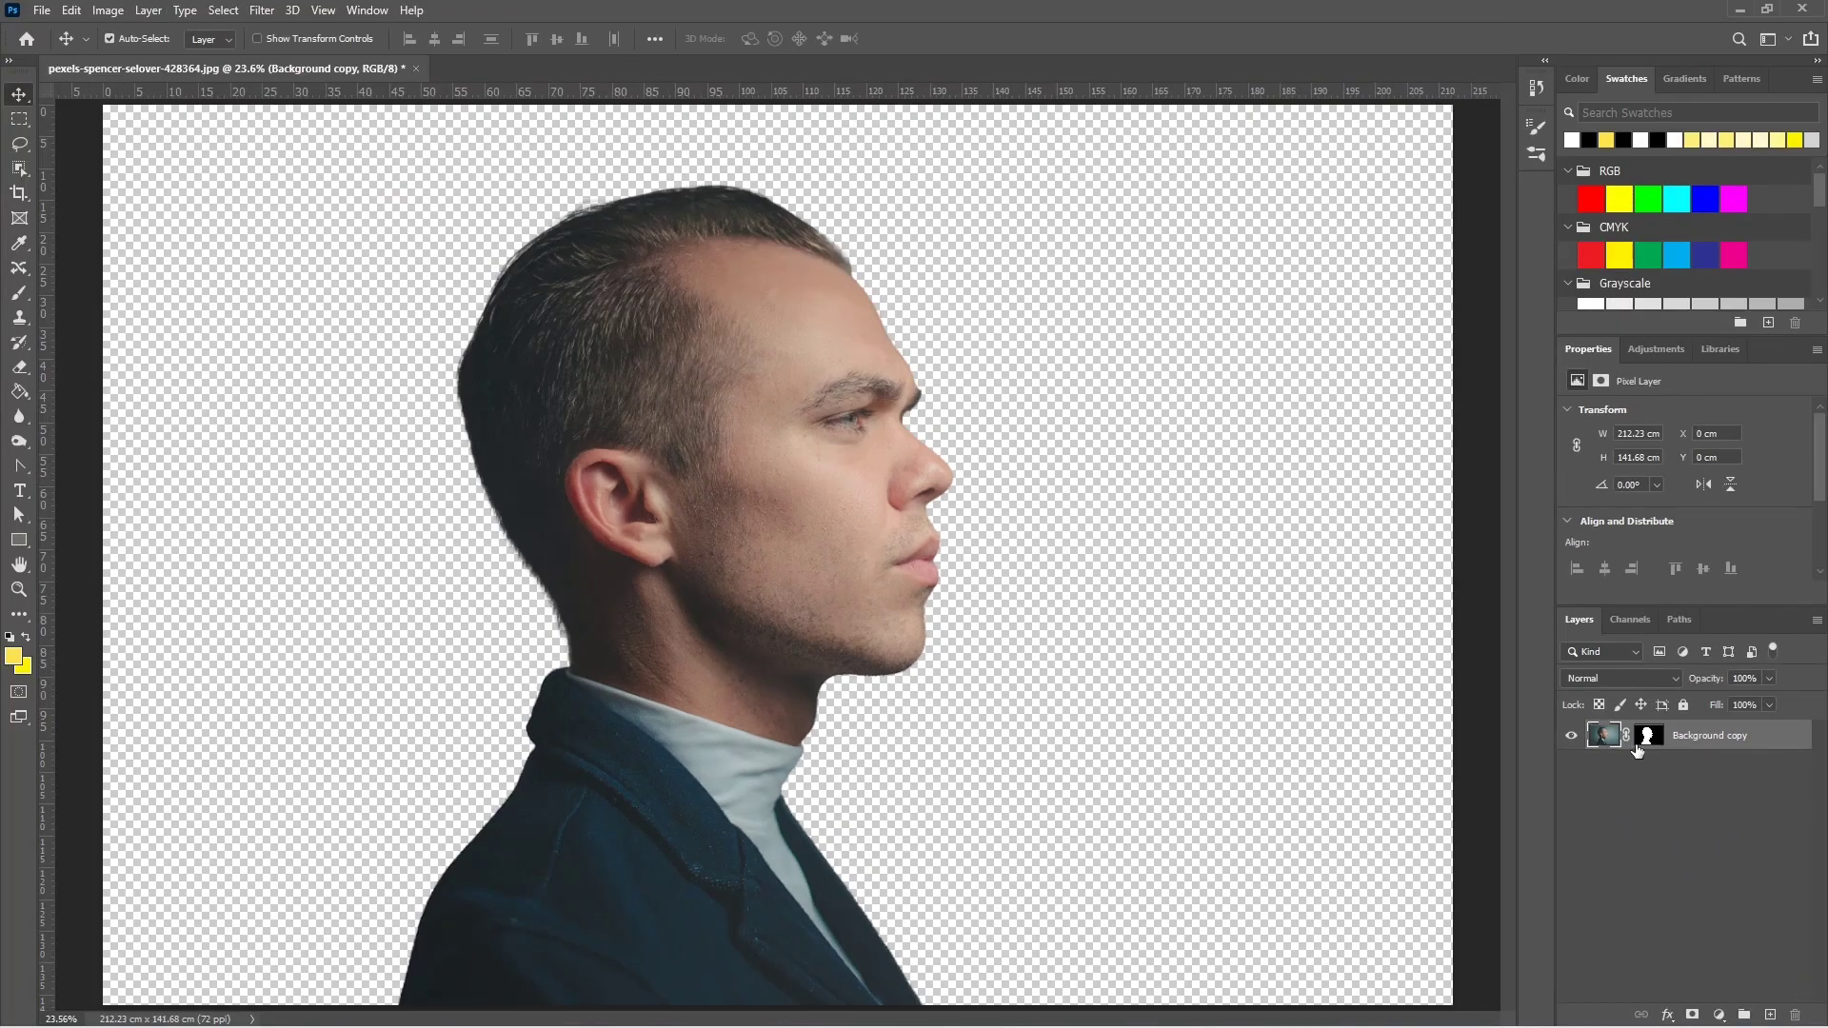
left_click(1646, 741)
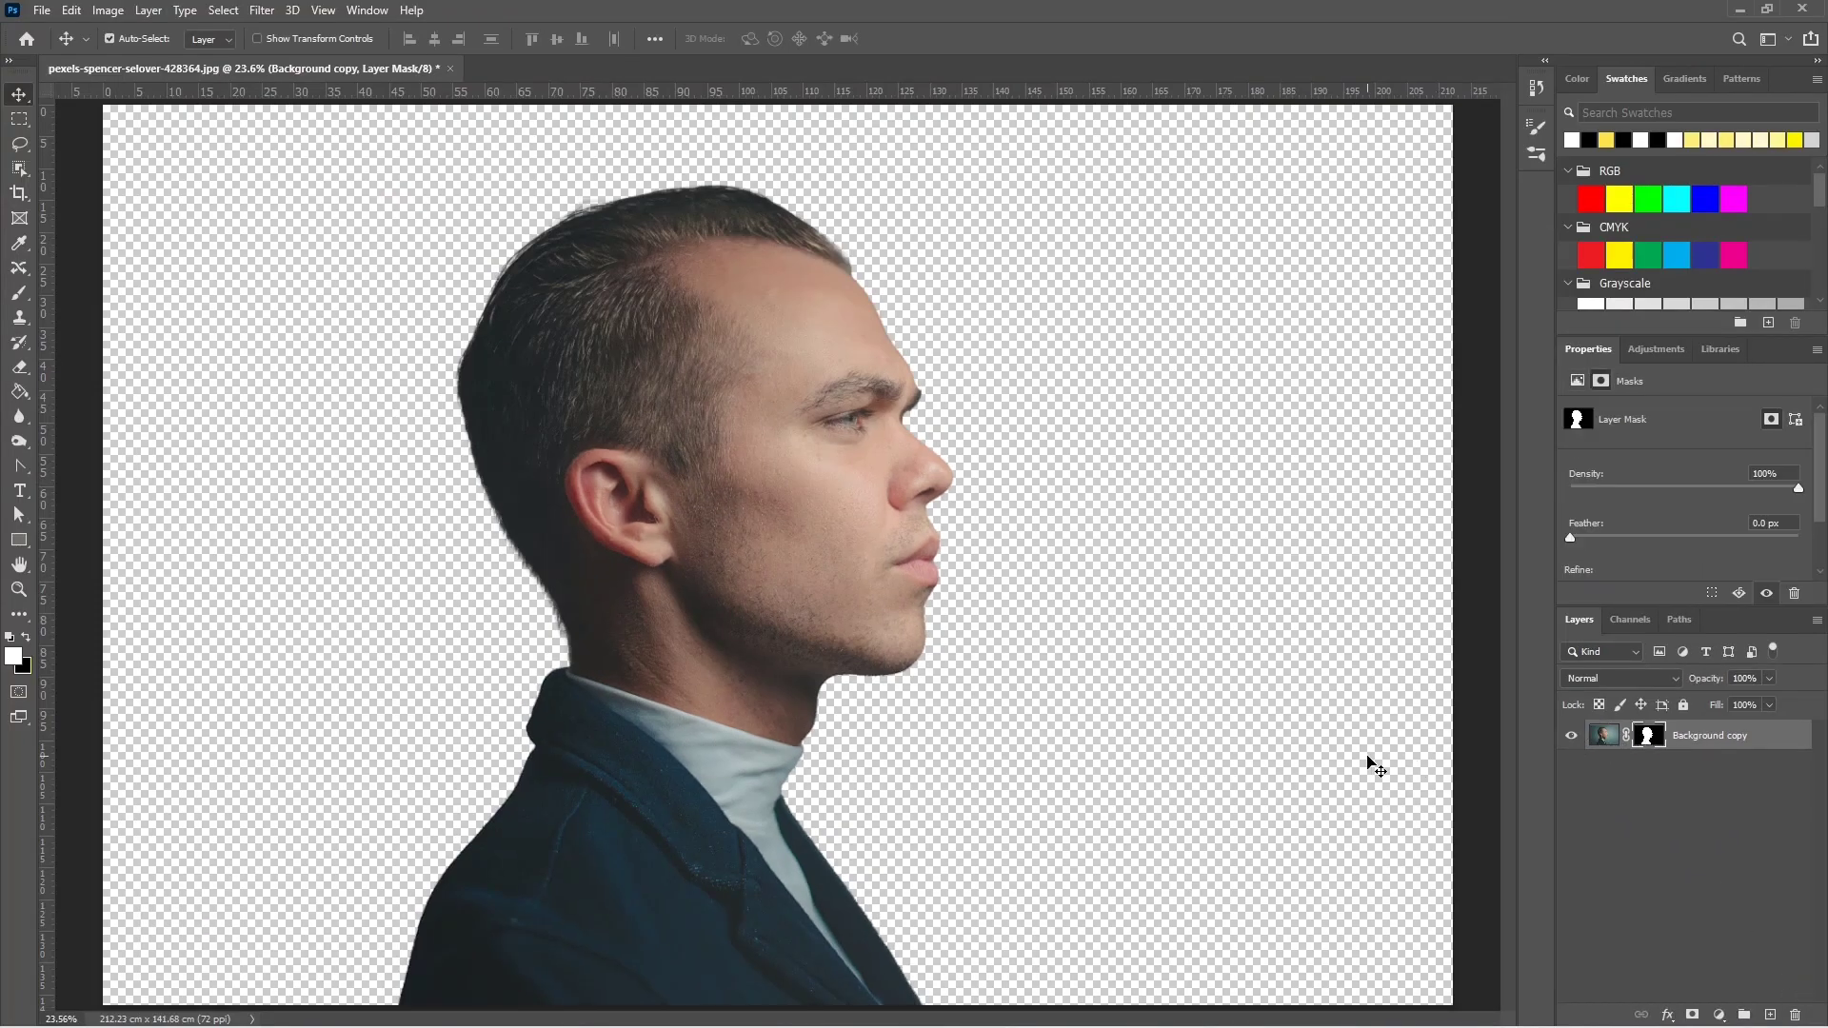
key("b")
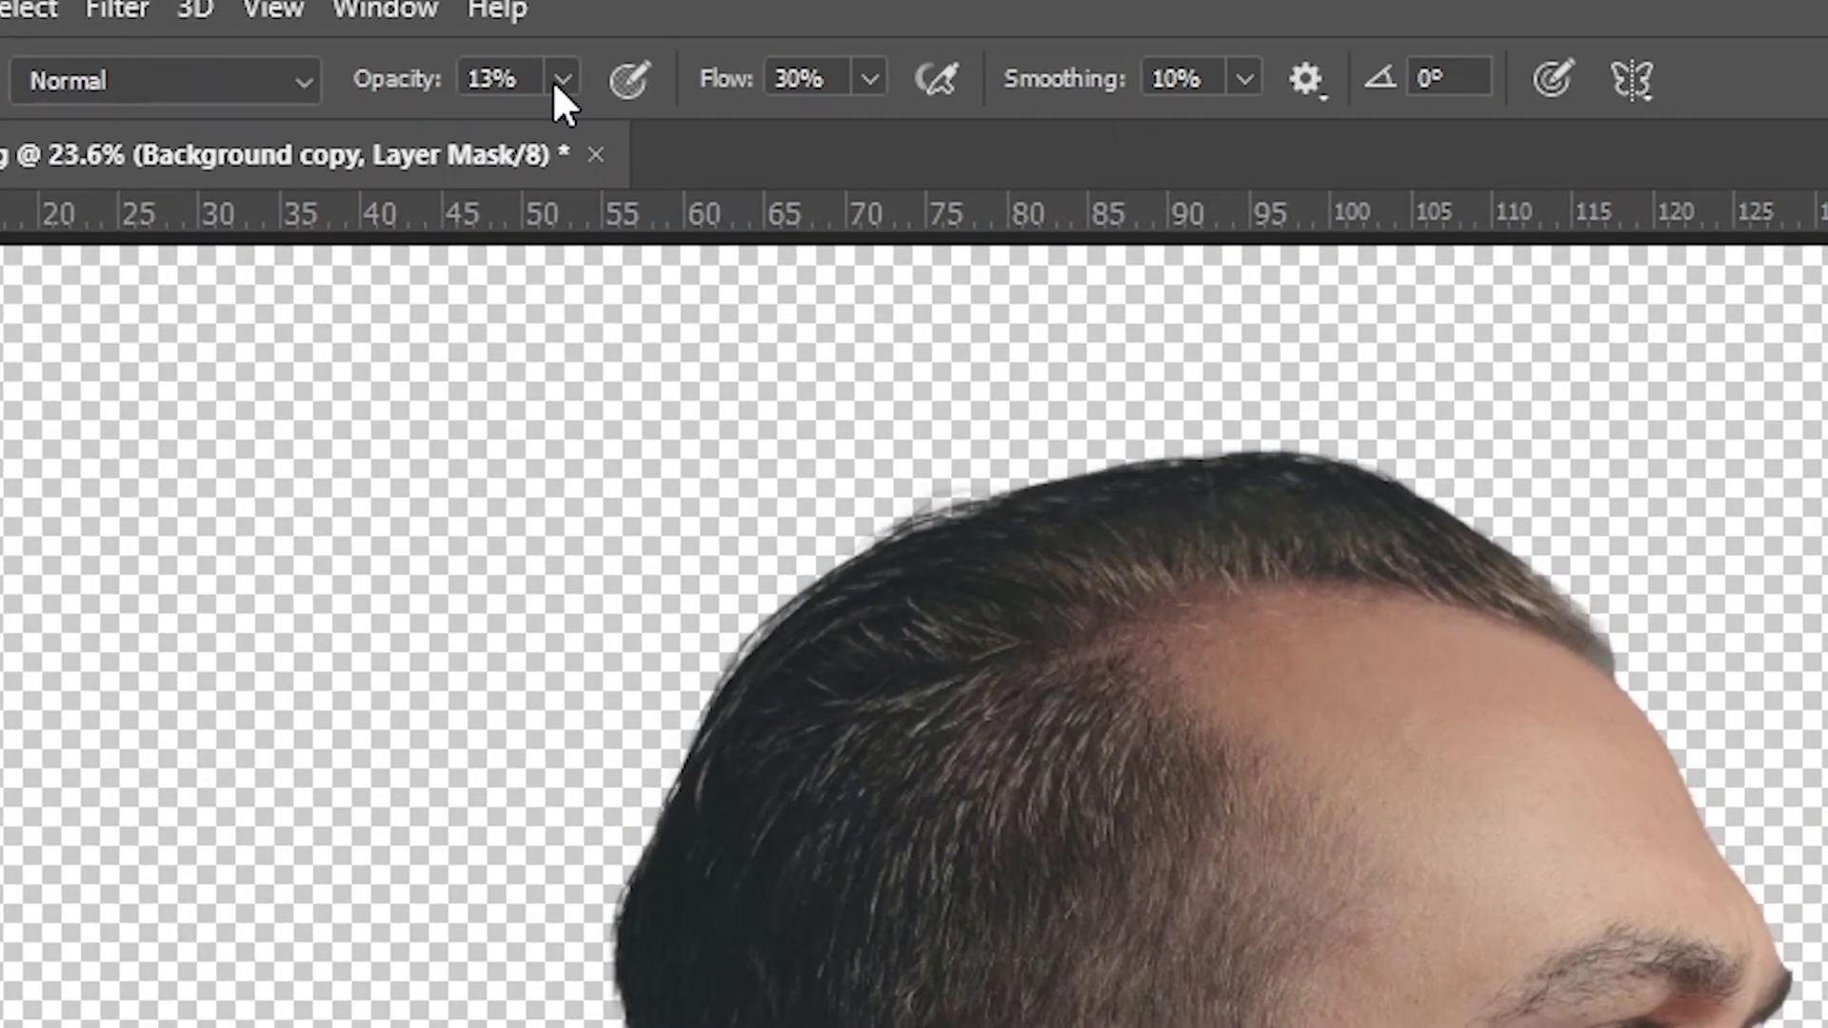
left_click_drag(561, 80, 714, 157)
left_click(798, 78)
type("52")
key("Return")
left_click(752, 77)
type("100")
key("Return")
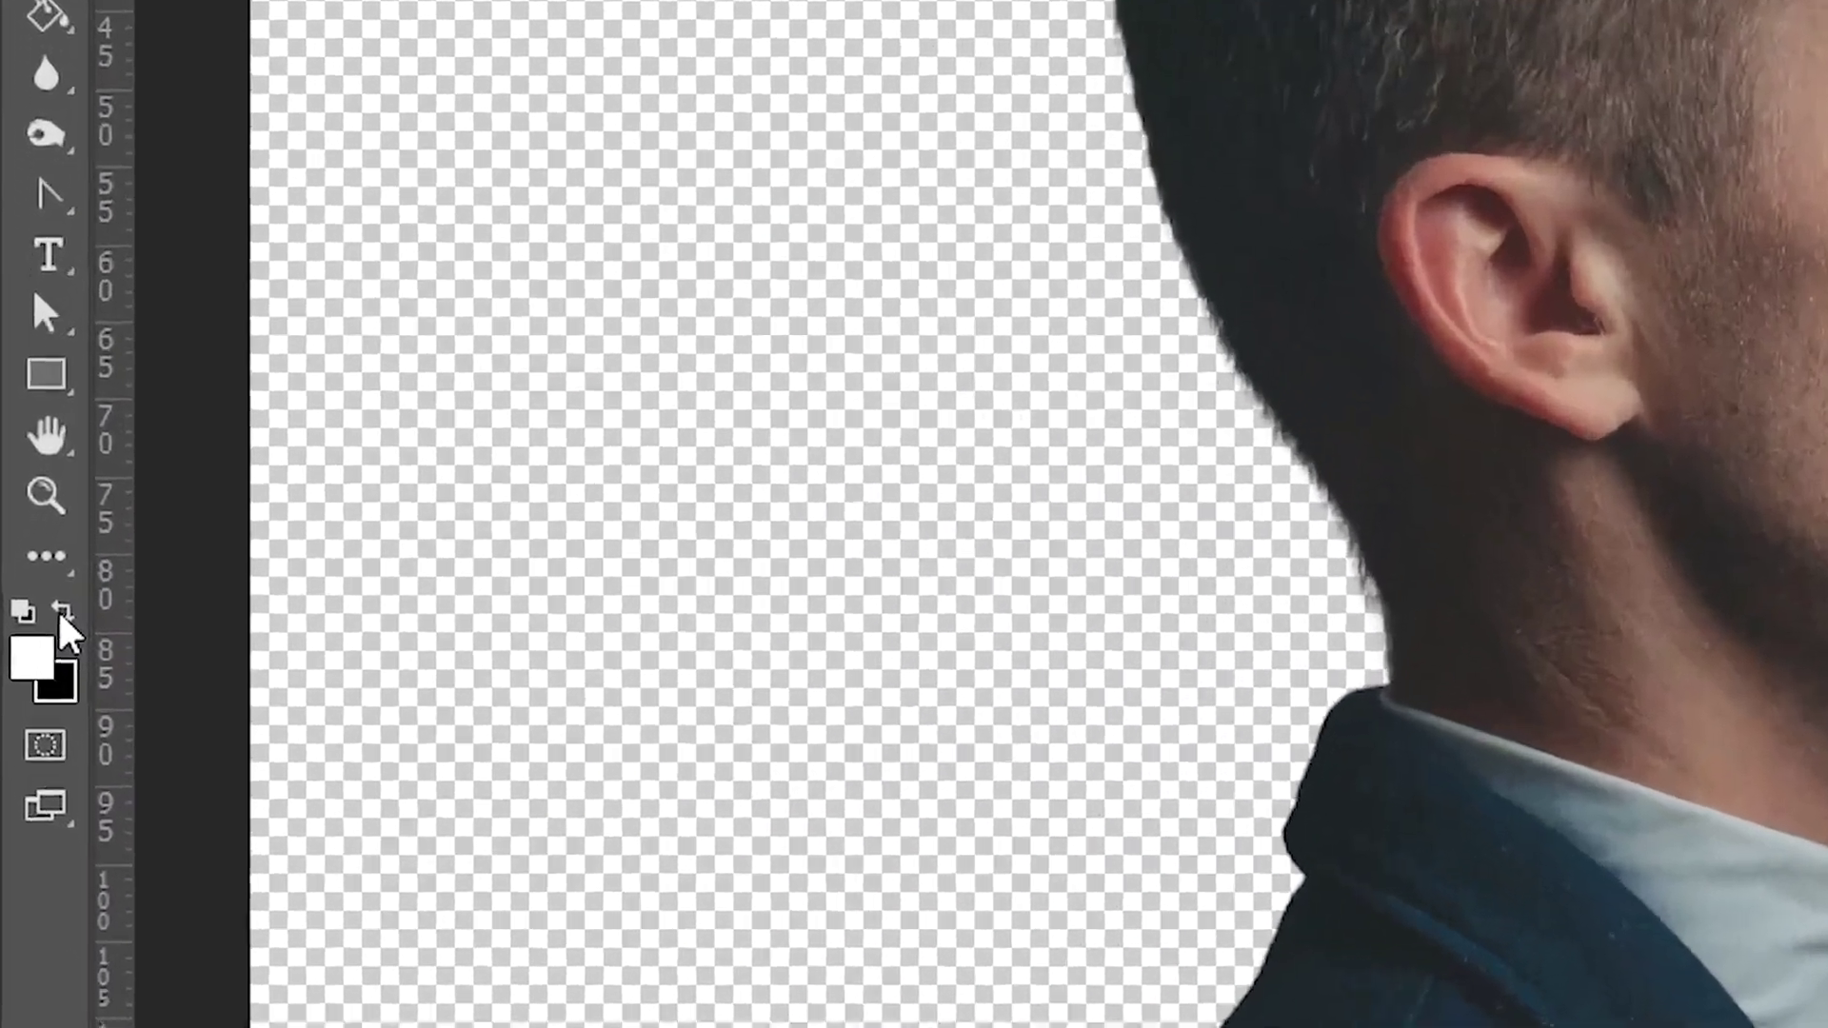
left_click(26, 637)
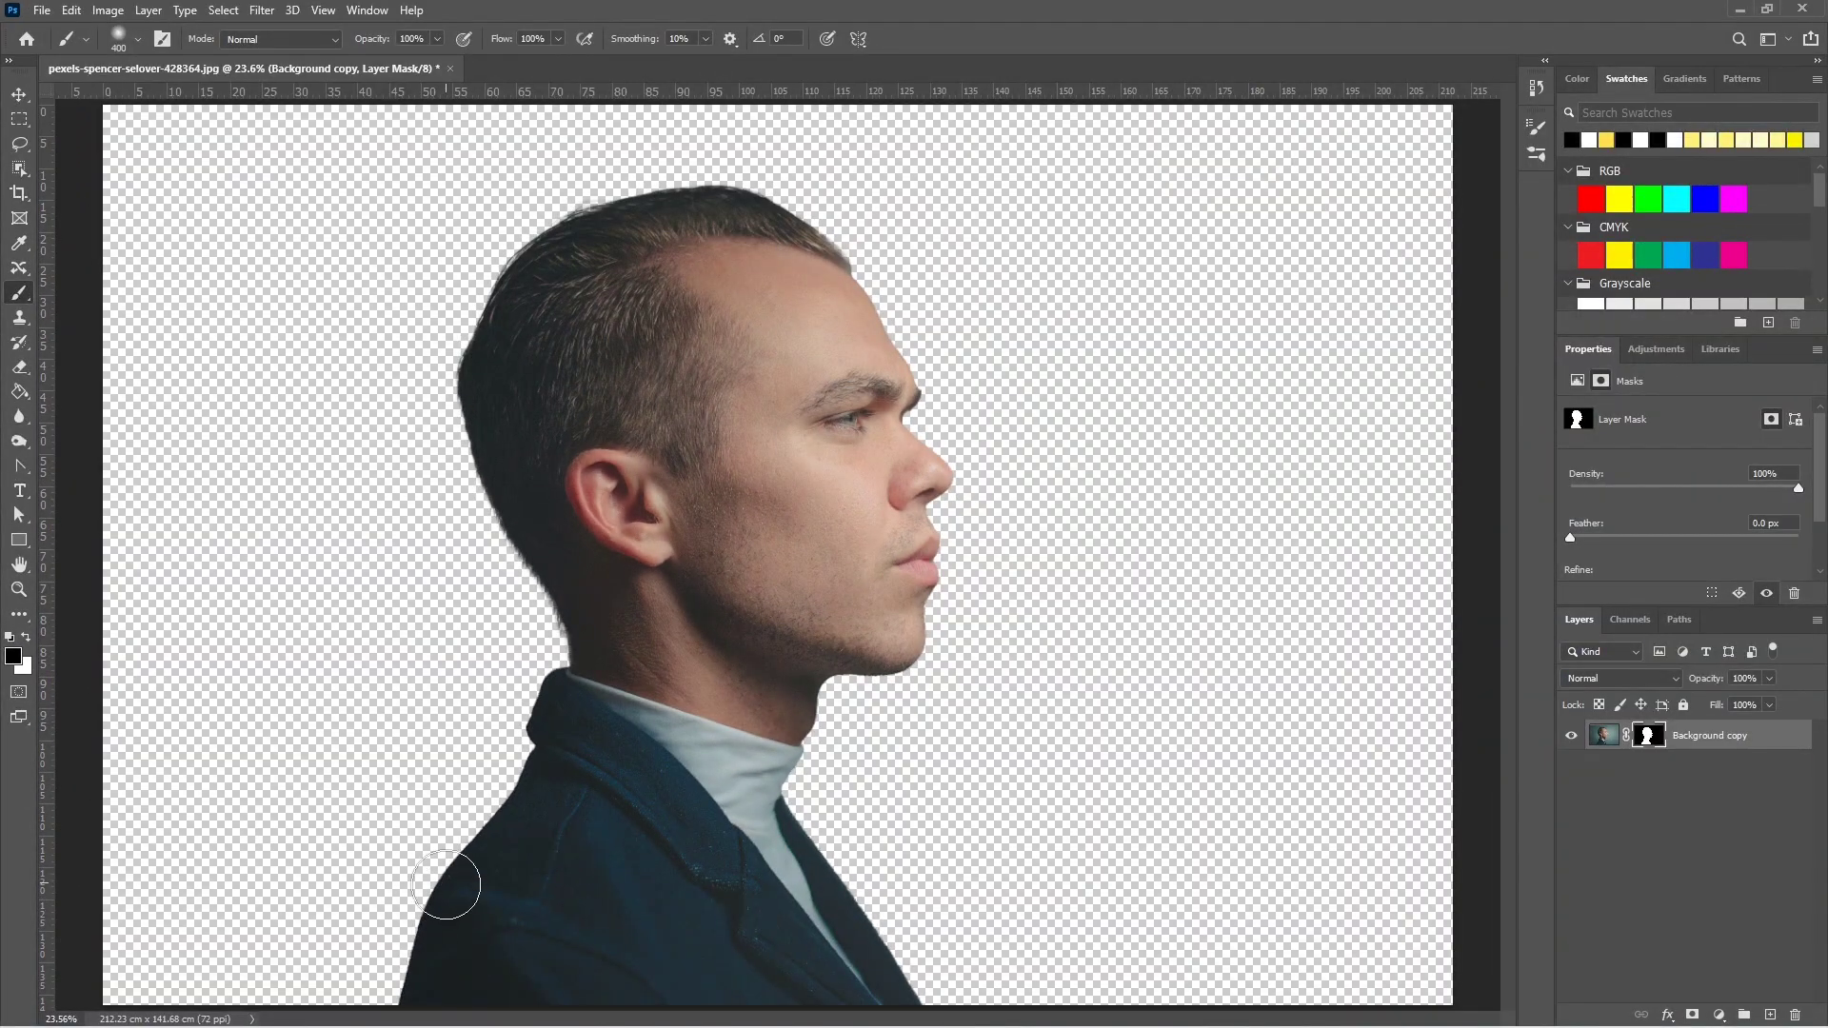
- Paint along the coat's bottom with an 800 px brush to fade it to transparency
key("bracketright")
key("bracketright")
key("bracketright")
left_click(366, 956)
left_click_drag(367, 957, 1040, 942)
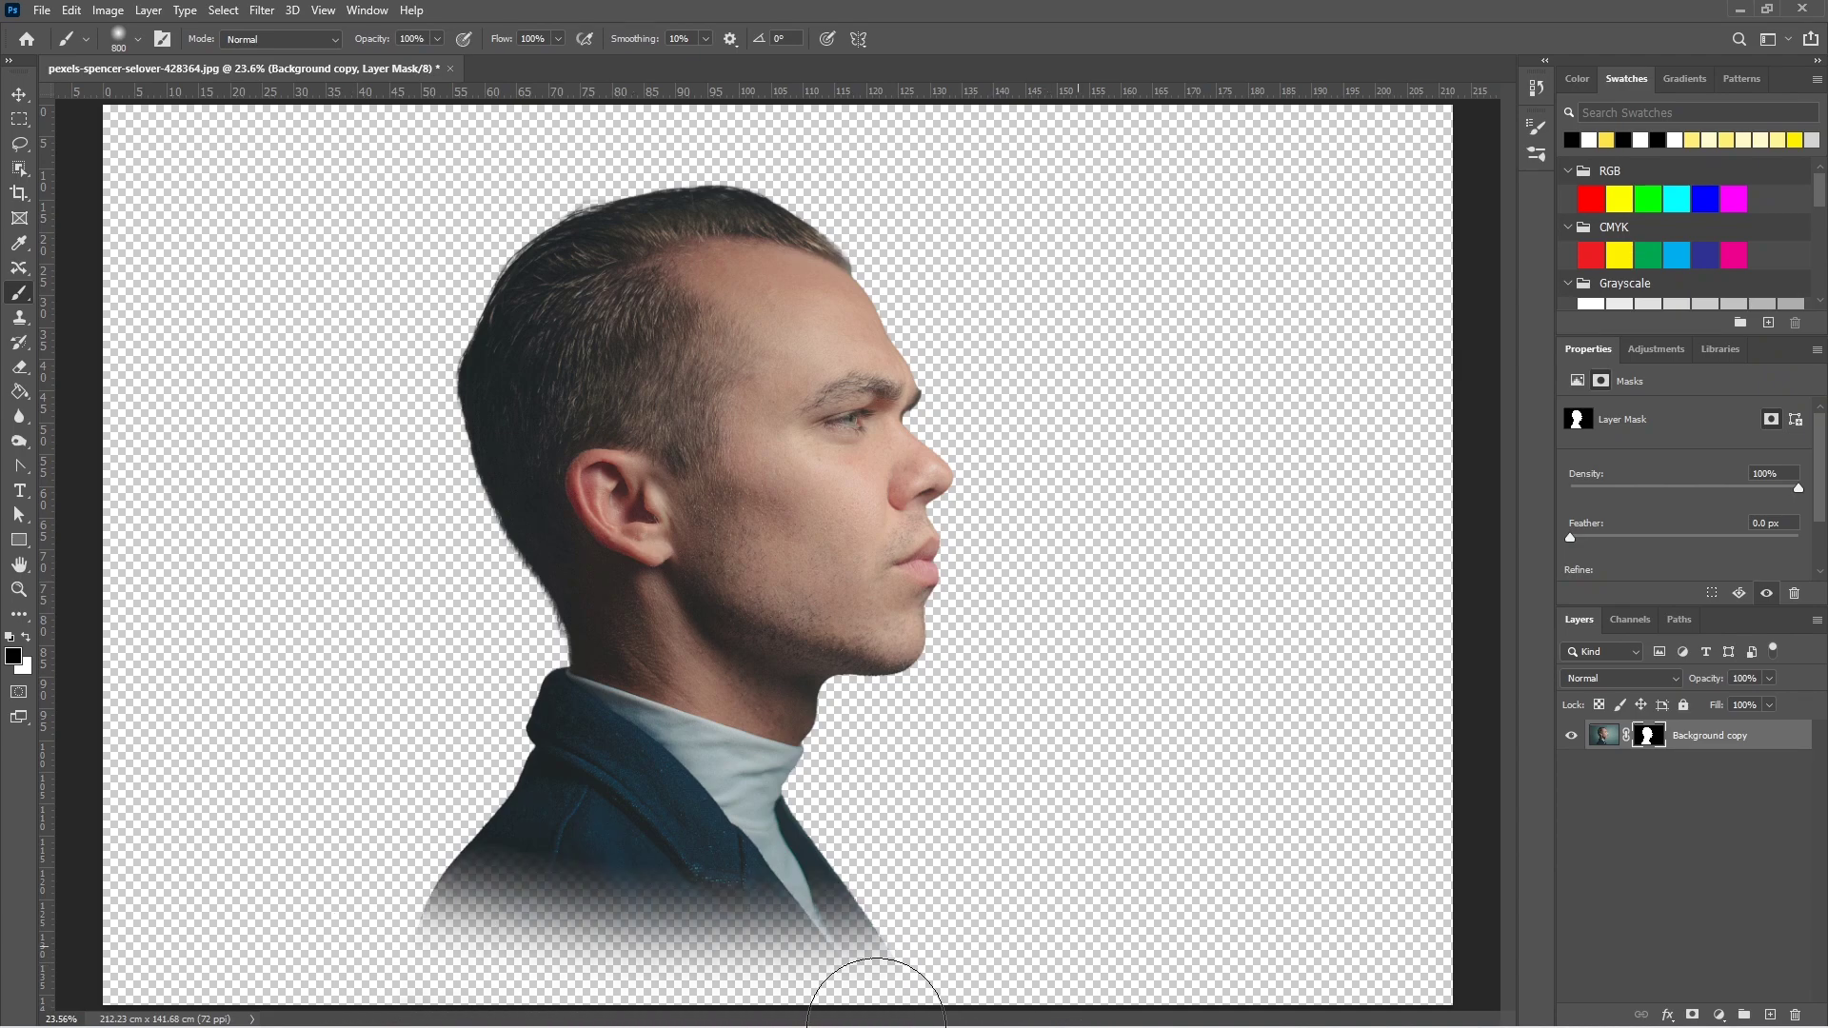
left_click_drag(373, 942, 1216, 848)
- Add a Black & White adjustment with Cyans at -46 and Yellows at 104
key("v")
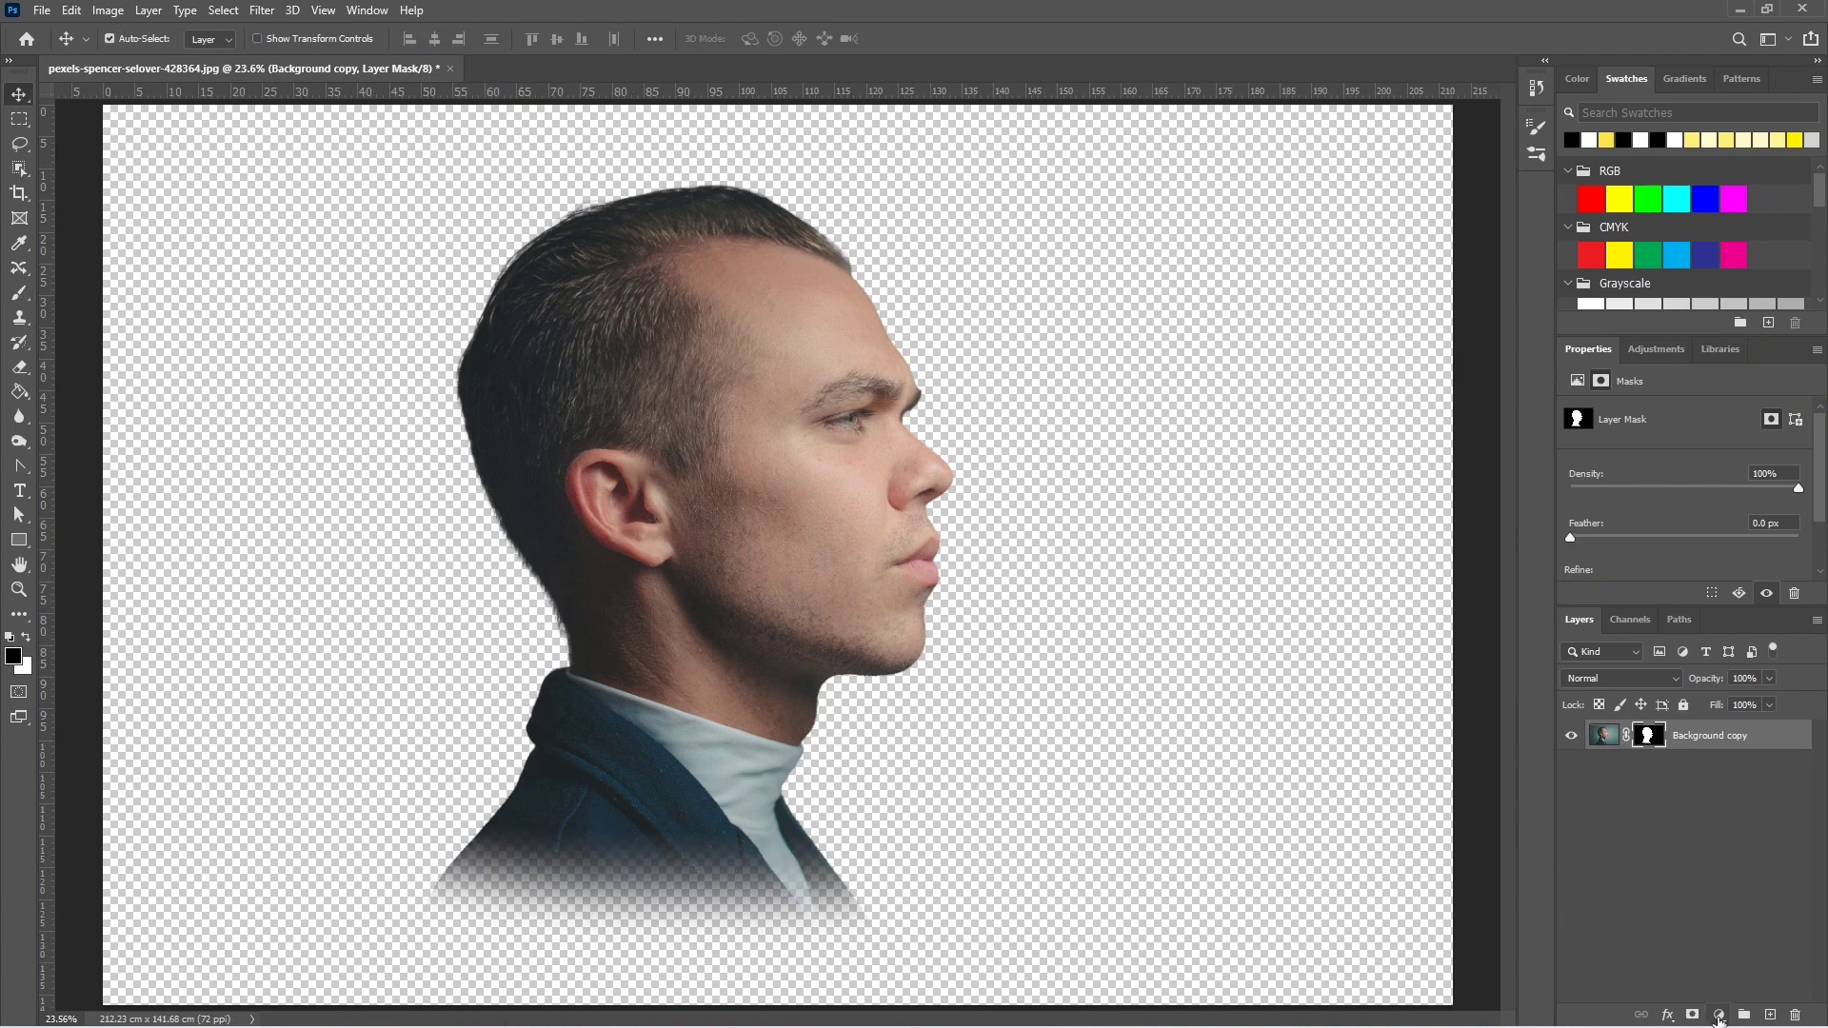
left_click(1718, 1017)
left_click(1727, 873)
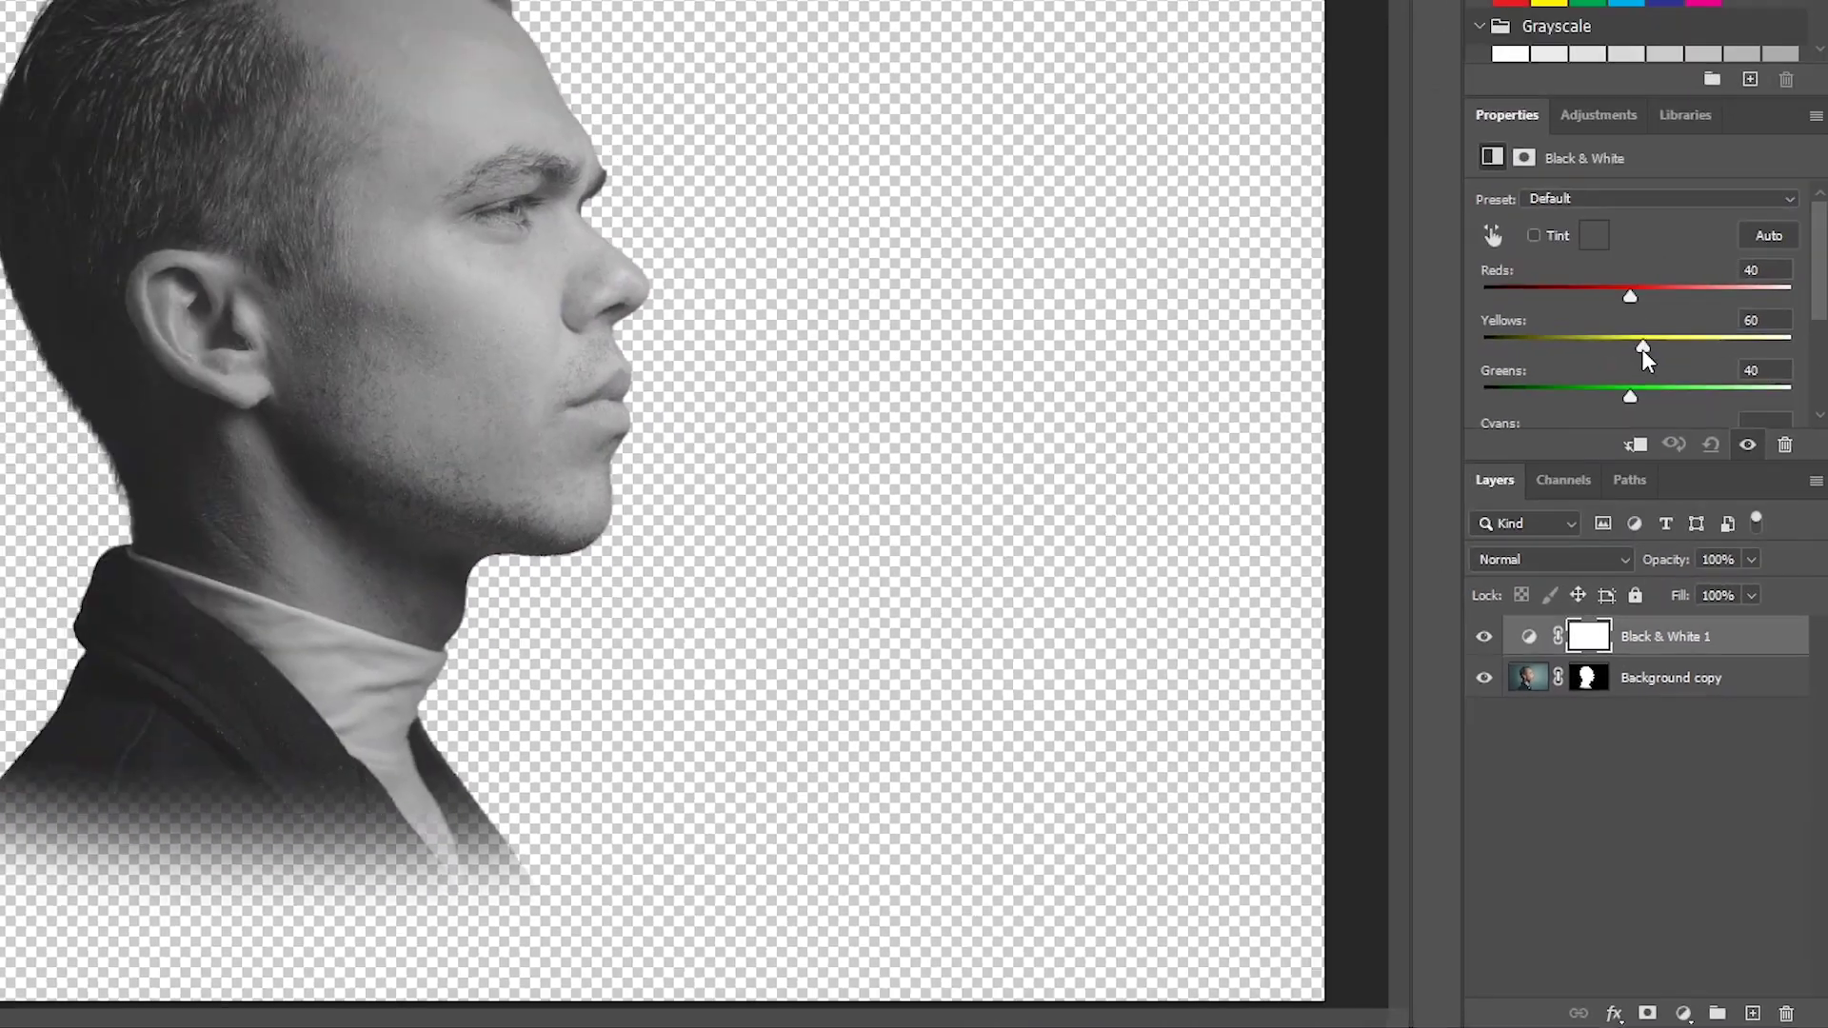
scroll(1637, 342, "down", 2)
scroll(1637, 338, "down", 1)
mouse_move(1641, 344)
left_mouse_down()
mouse_move(1561, 337)
mouse_move(1576, 348)
left_mouse_up()
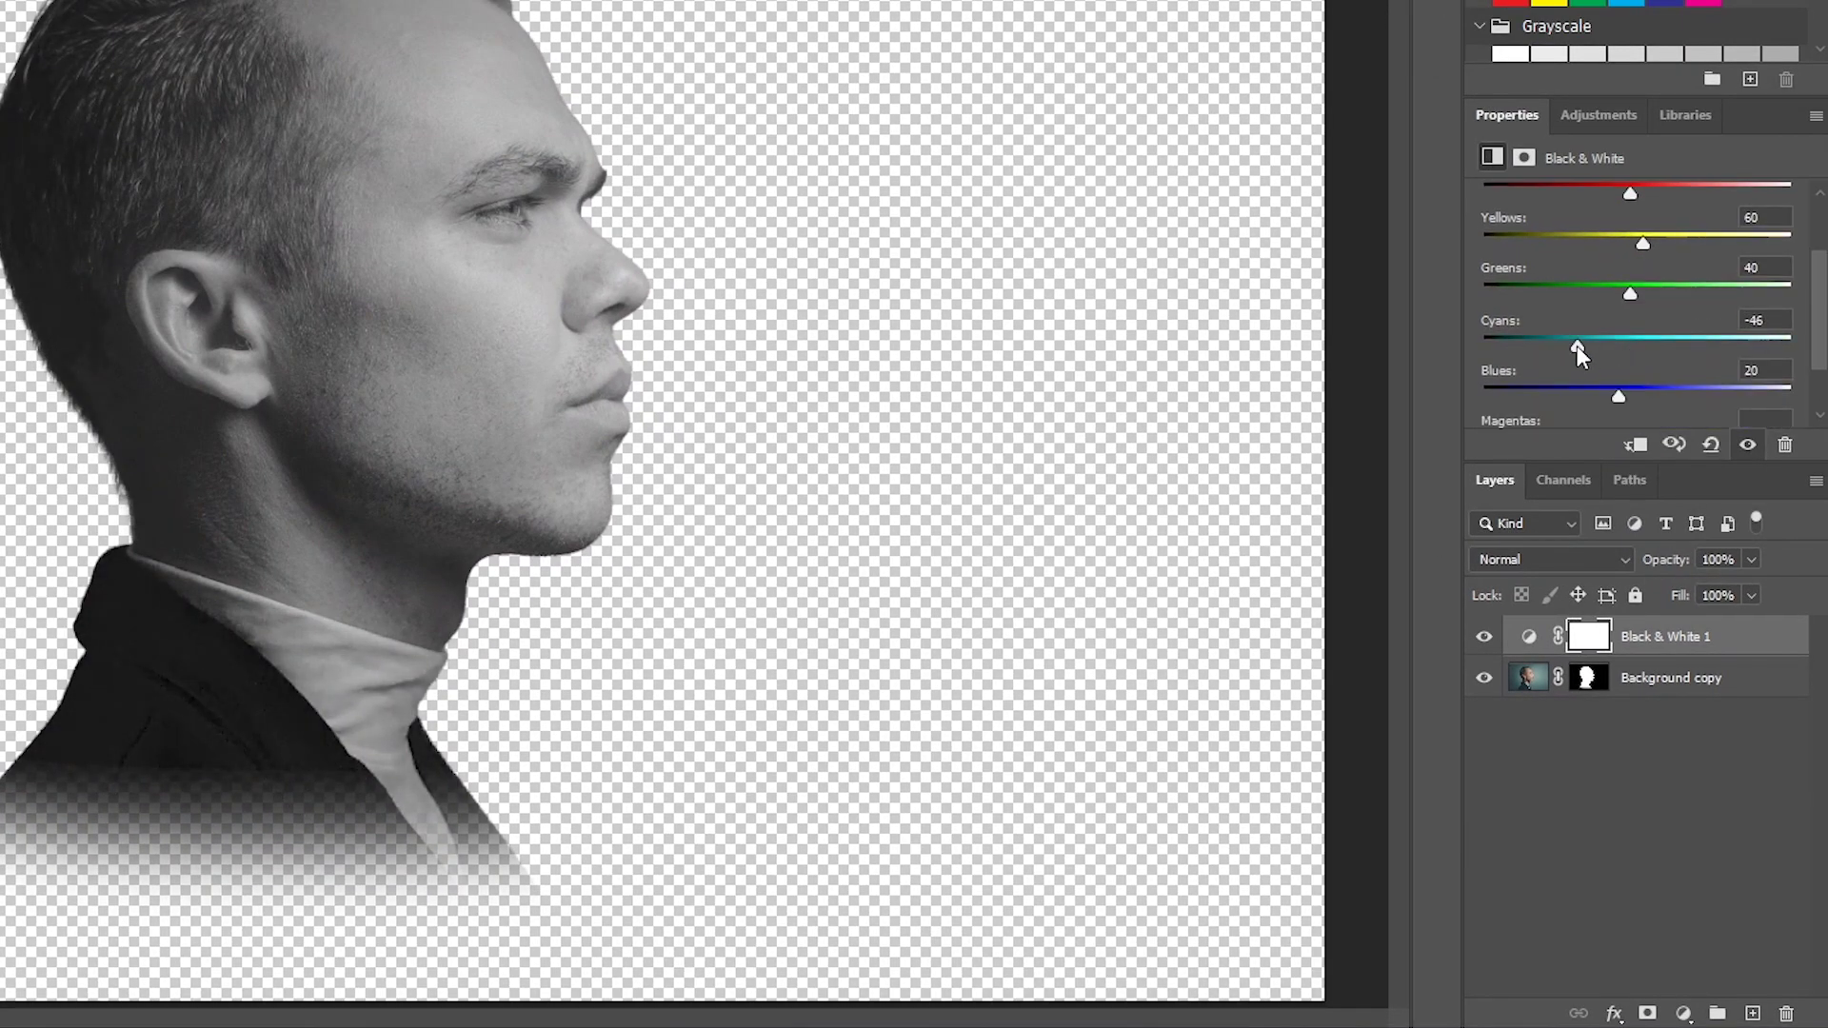
left_click_drag(1642, 244, 1669, 246)
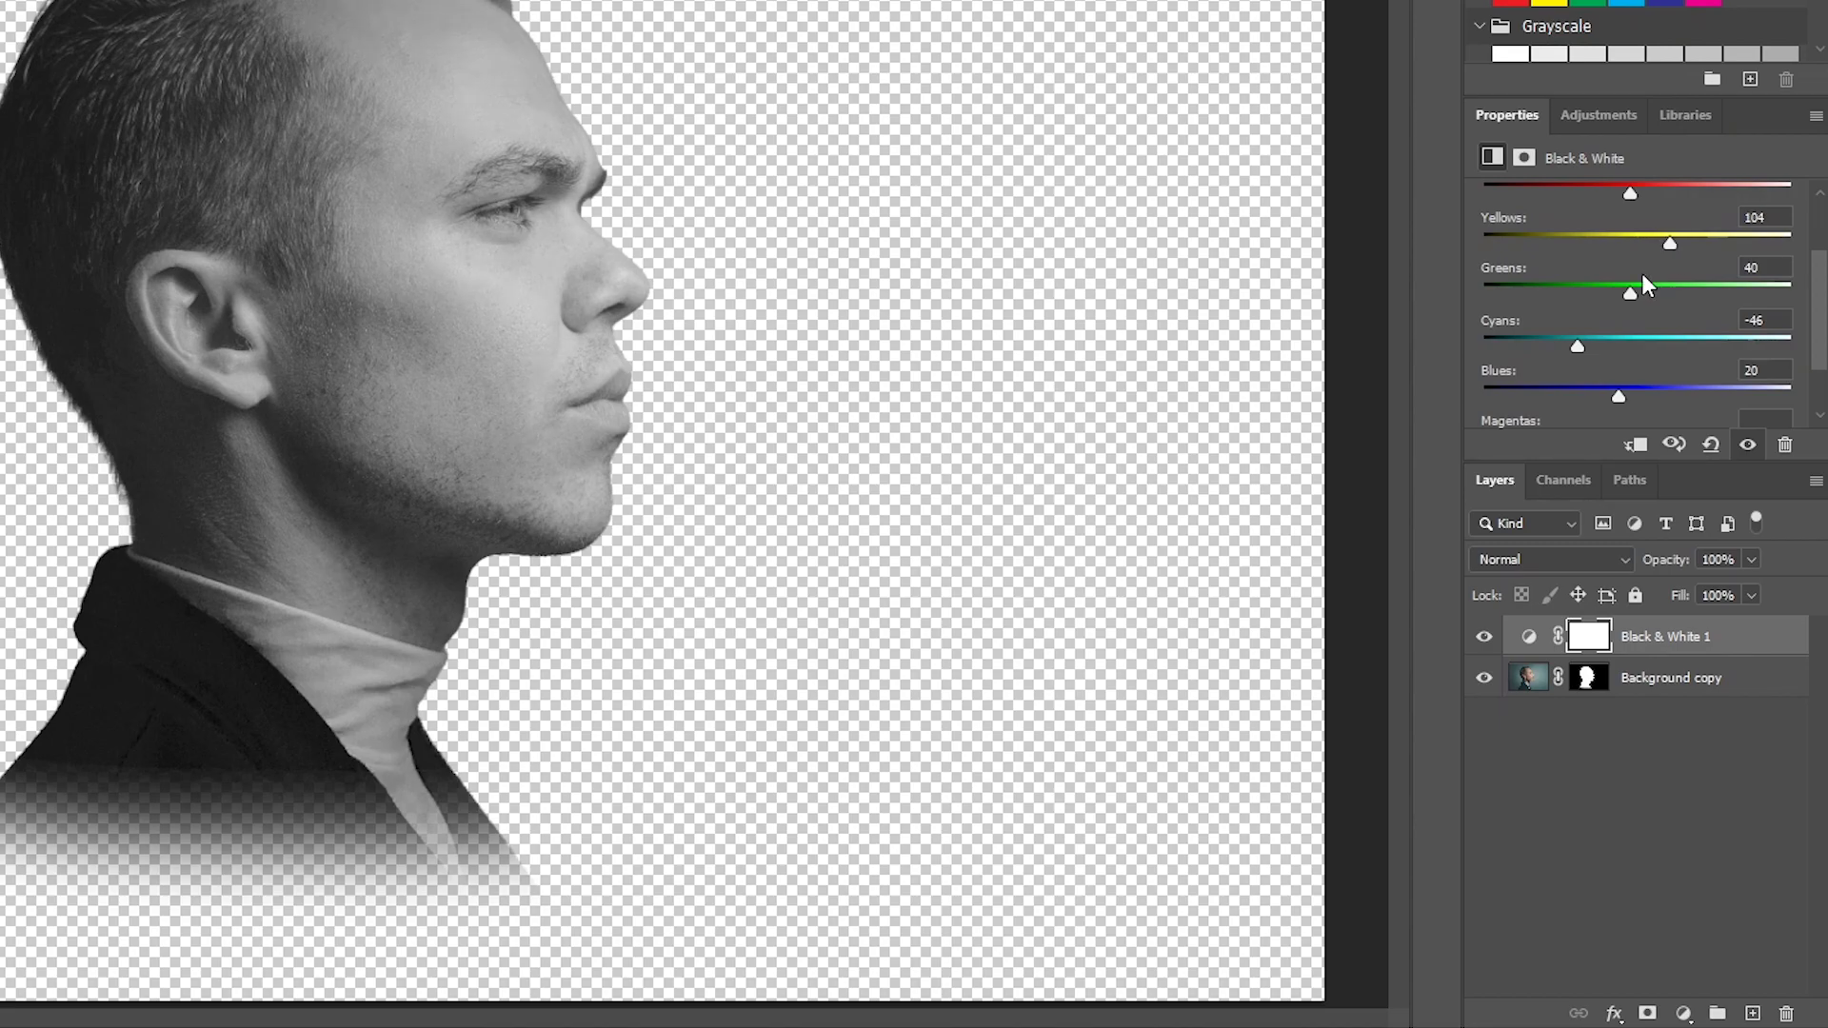
scroll(1643, 277, "up", 3)
- Add a Curves adjustment above Black & White 1 shaped into a contrast S-curve
left_click(1683, 1013)
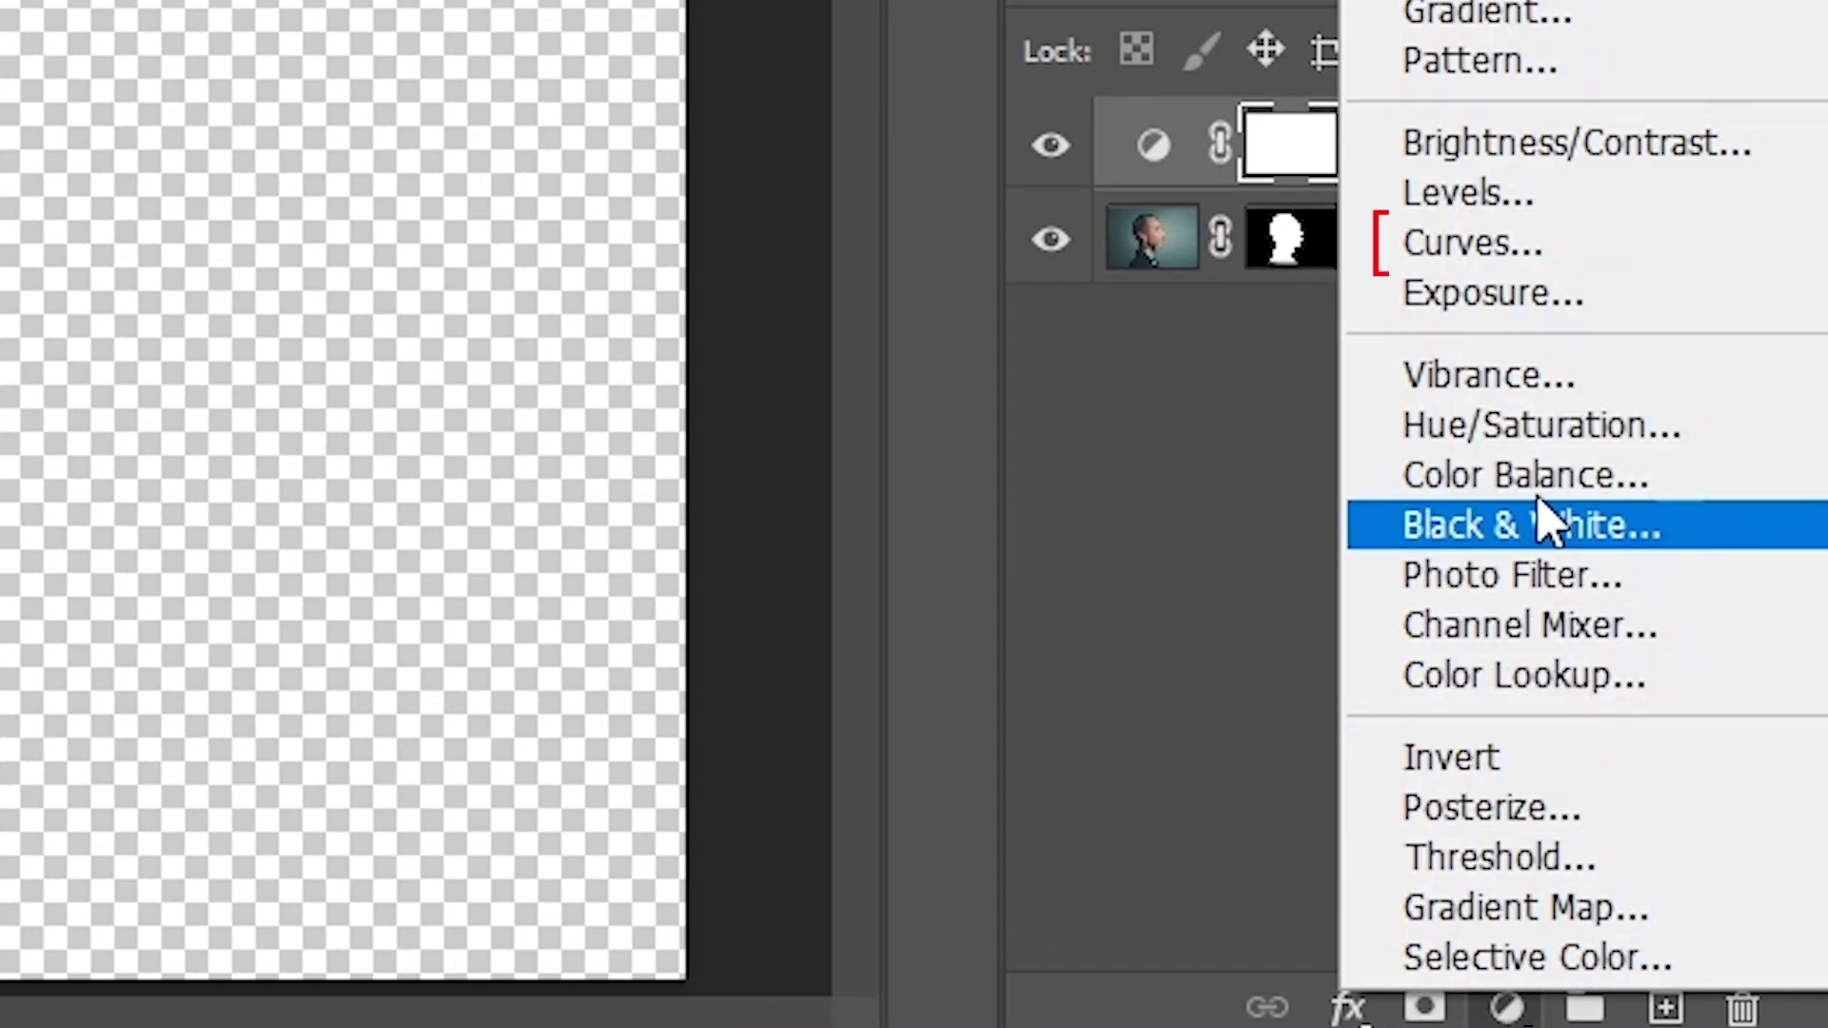
left_click(1522, 244)
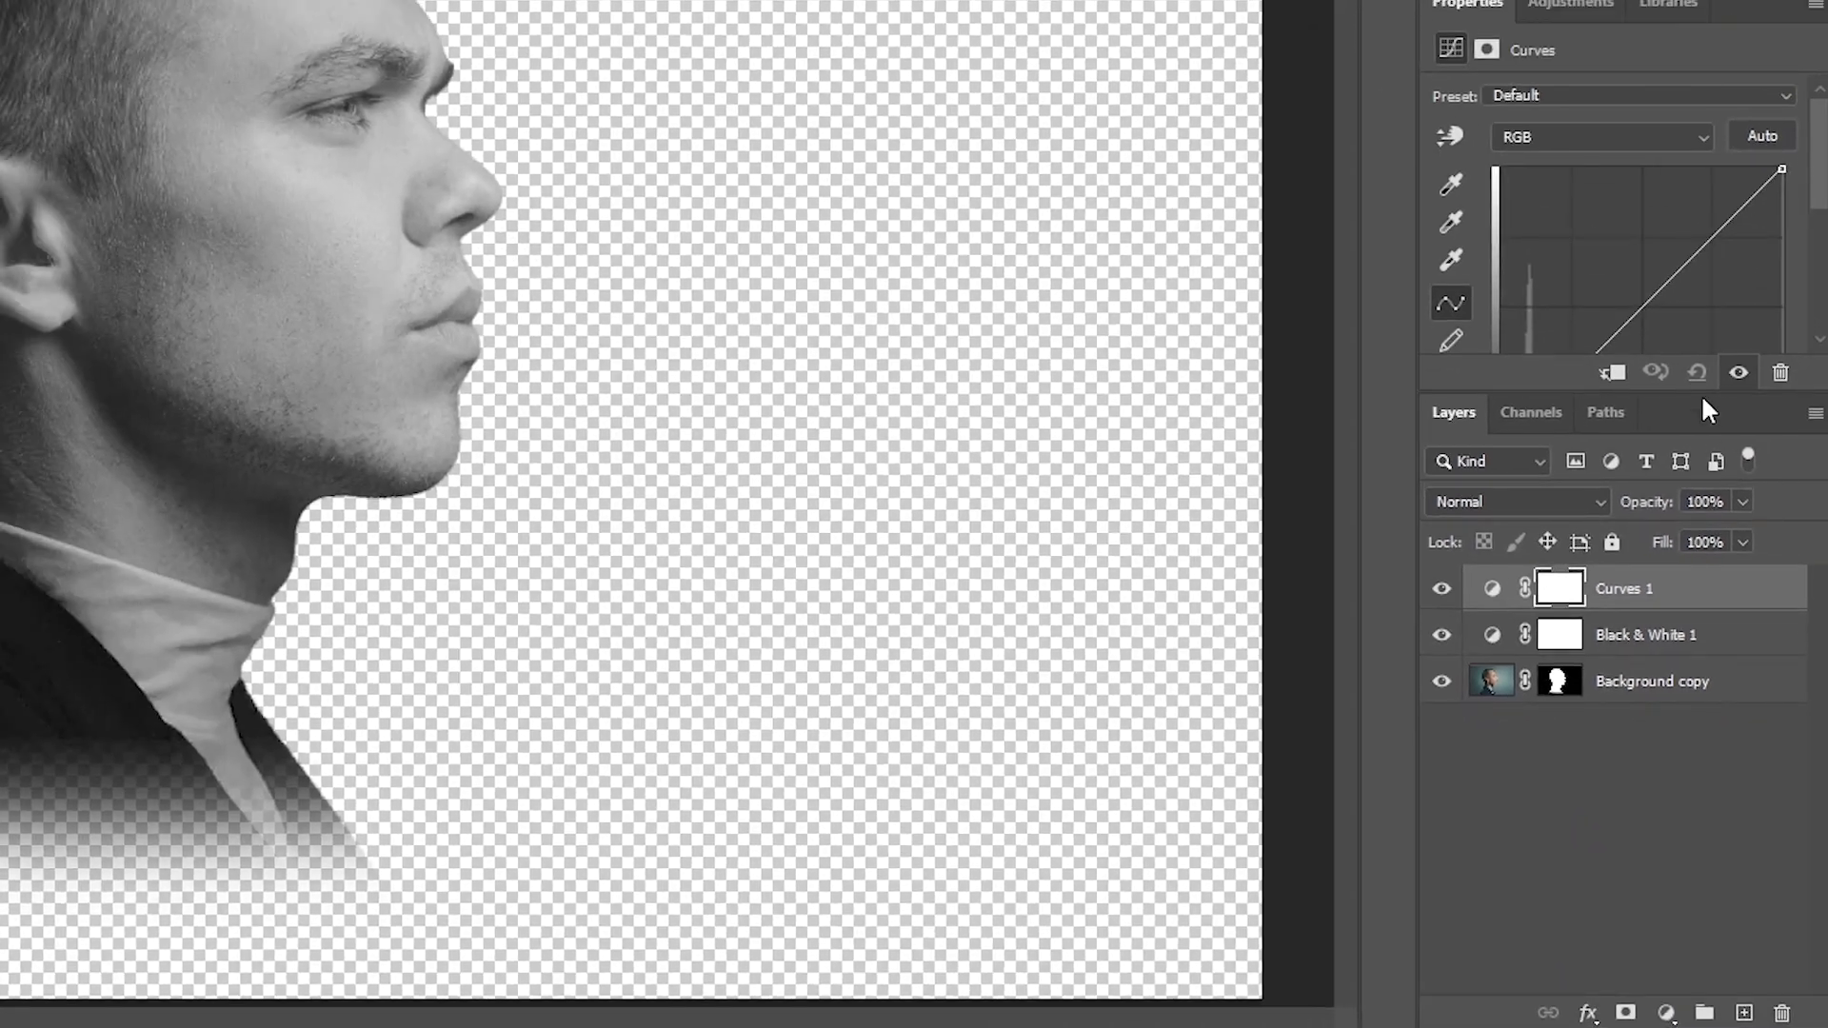
scroll(1683, 169, "down", 2)
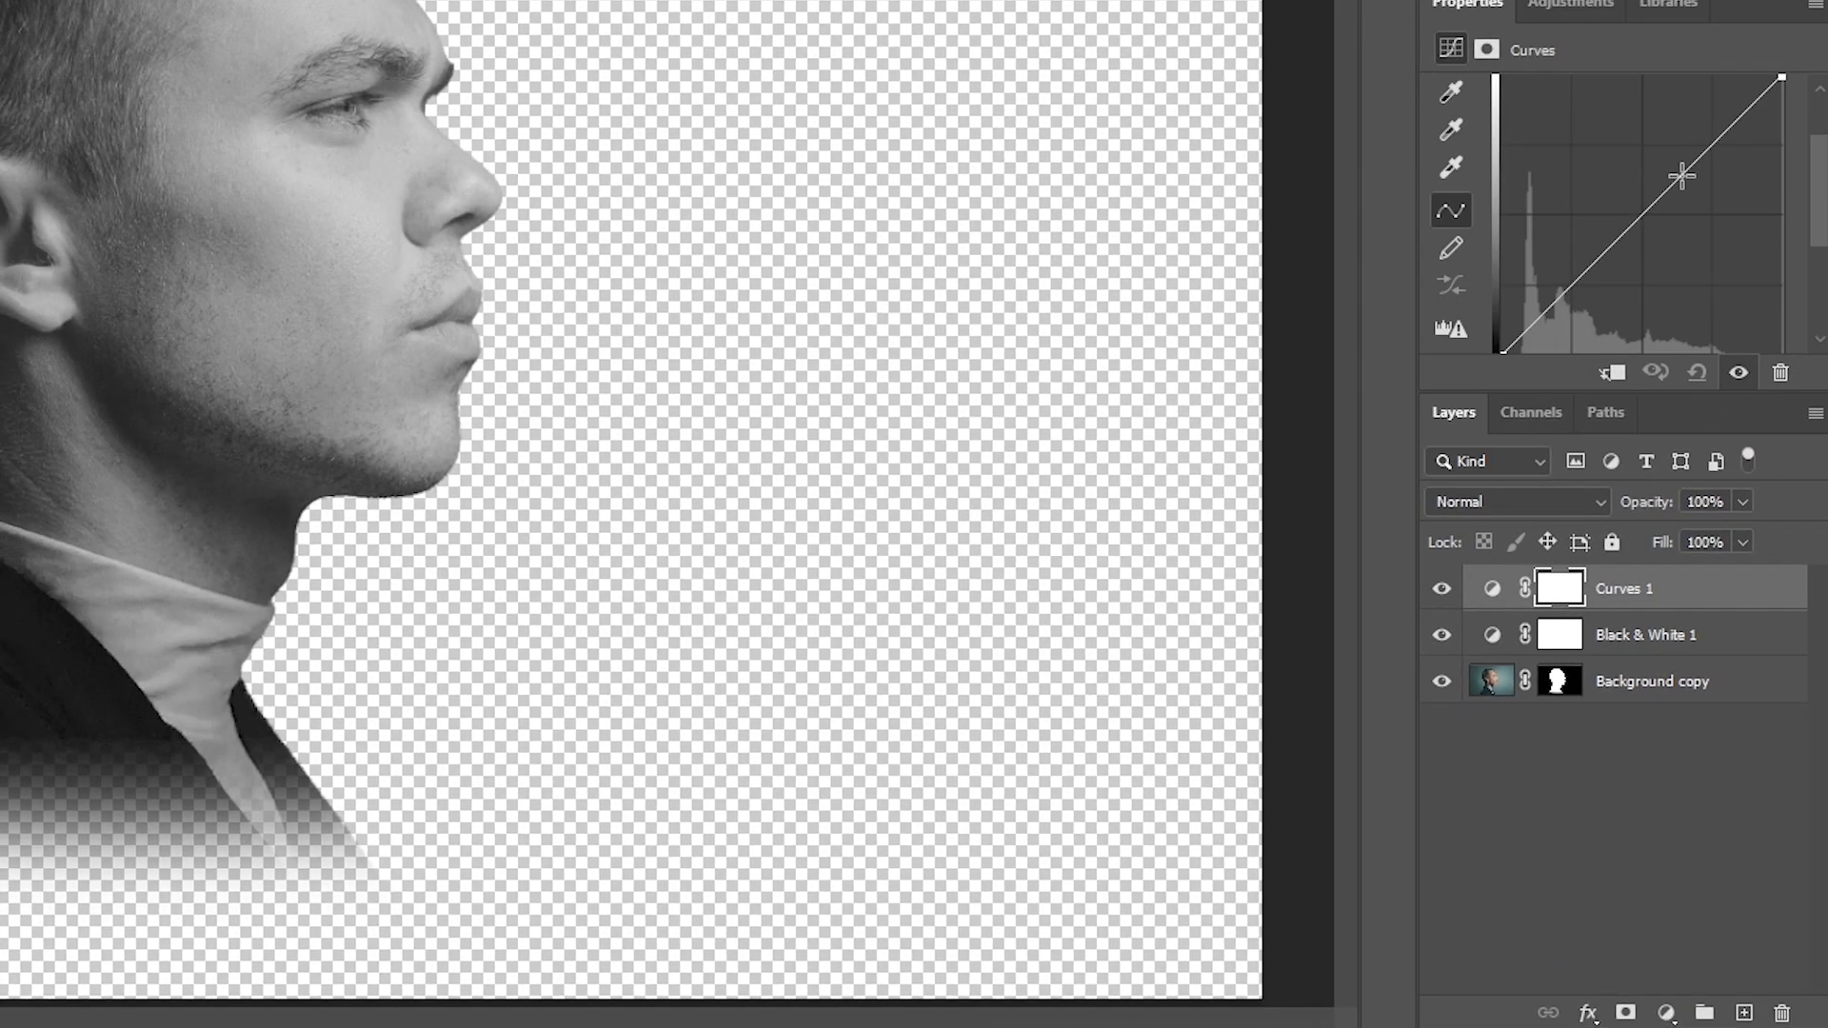
left_click_drag(1682, 175, 1707, 194)
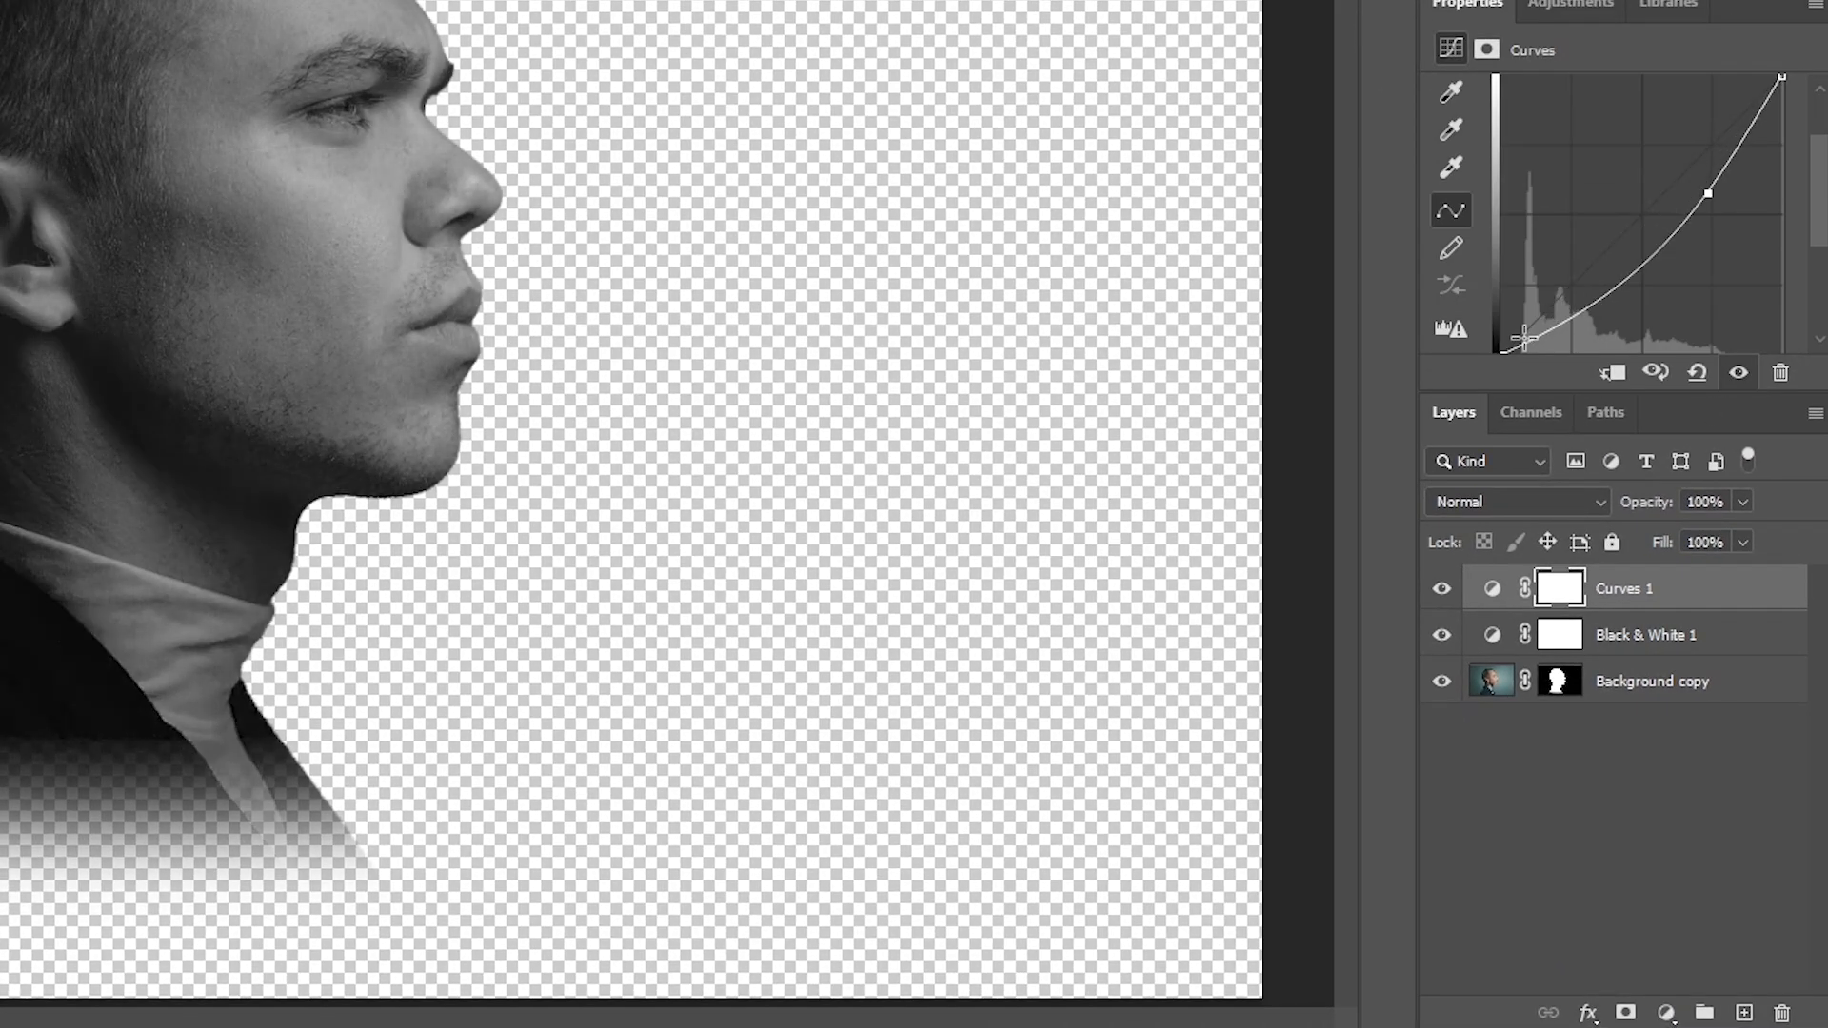
left_click_drag(1574, 316, 1576, 312)
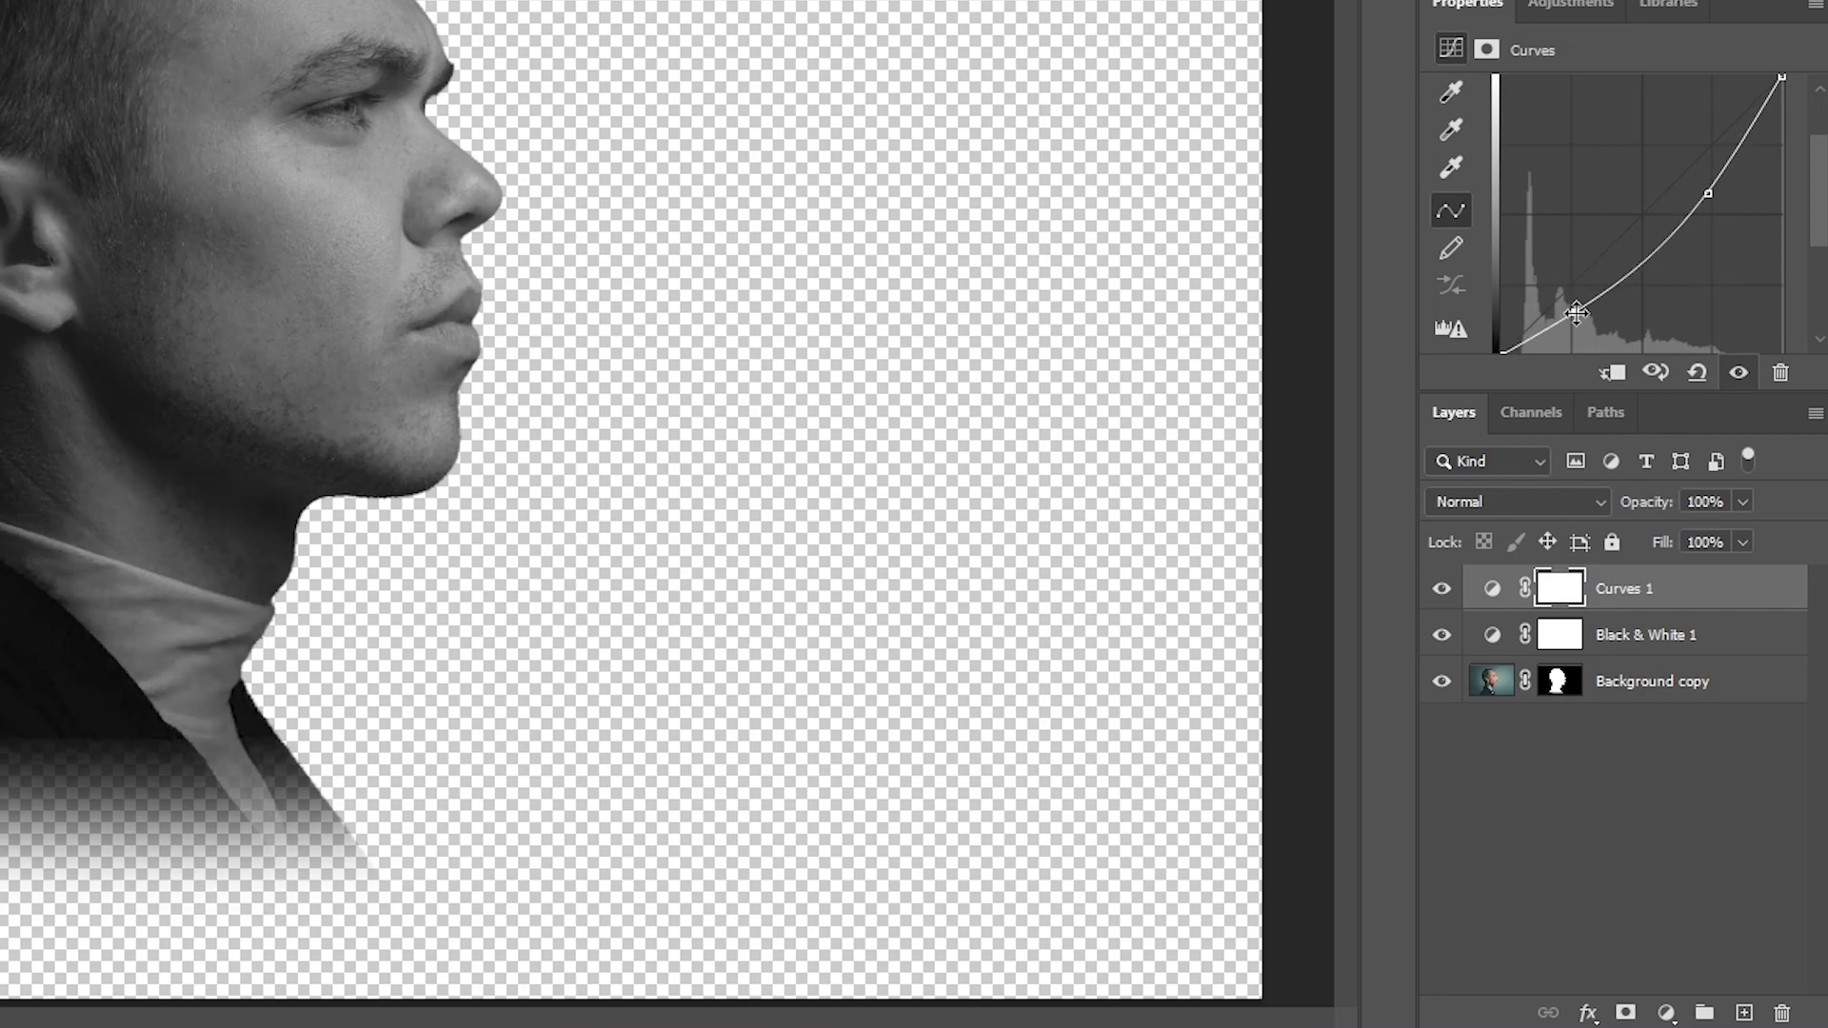
left_click_drag(1706, 201, 1688, 181)
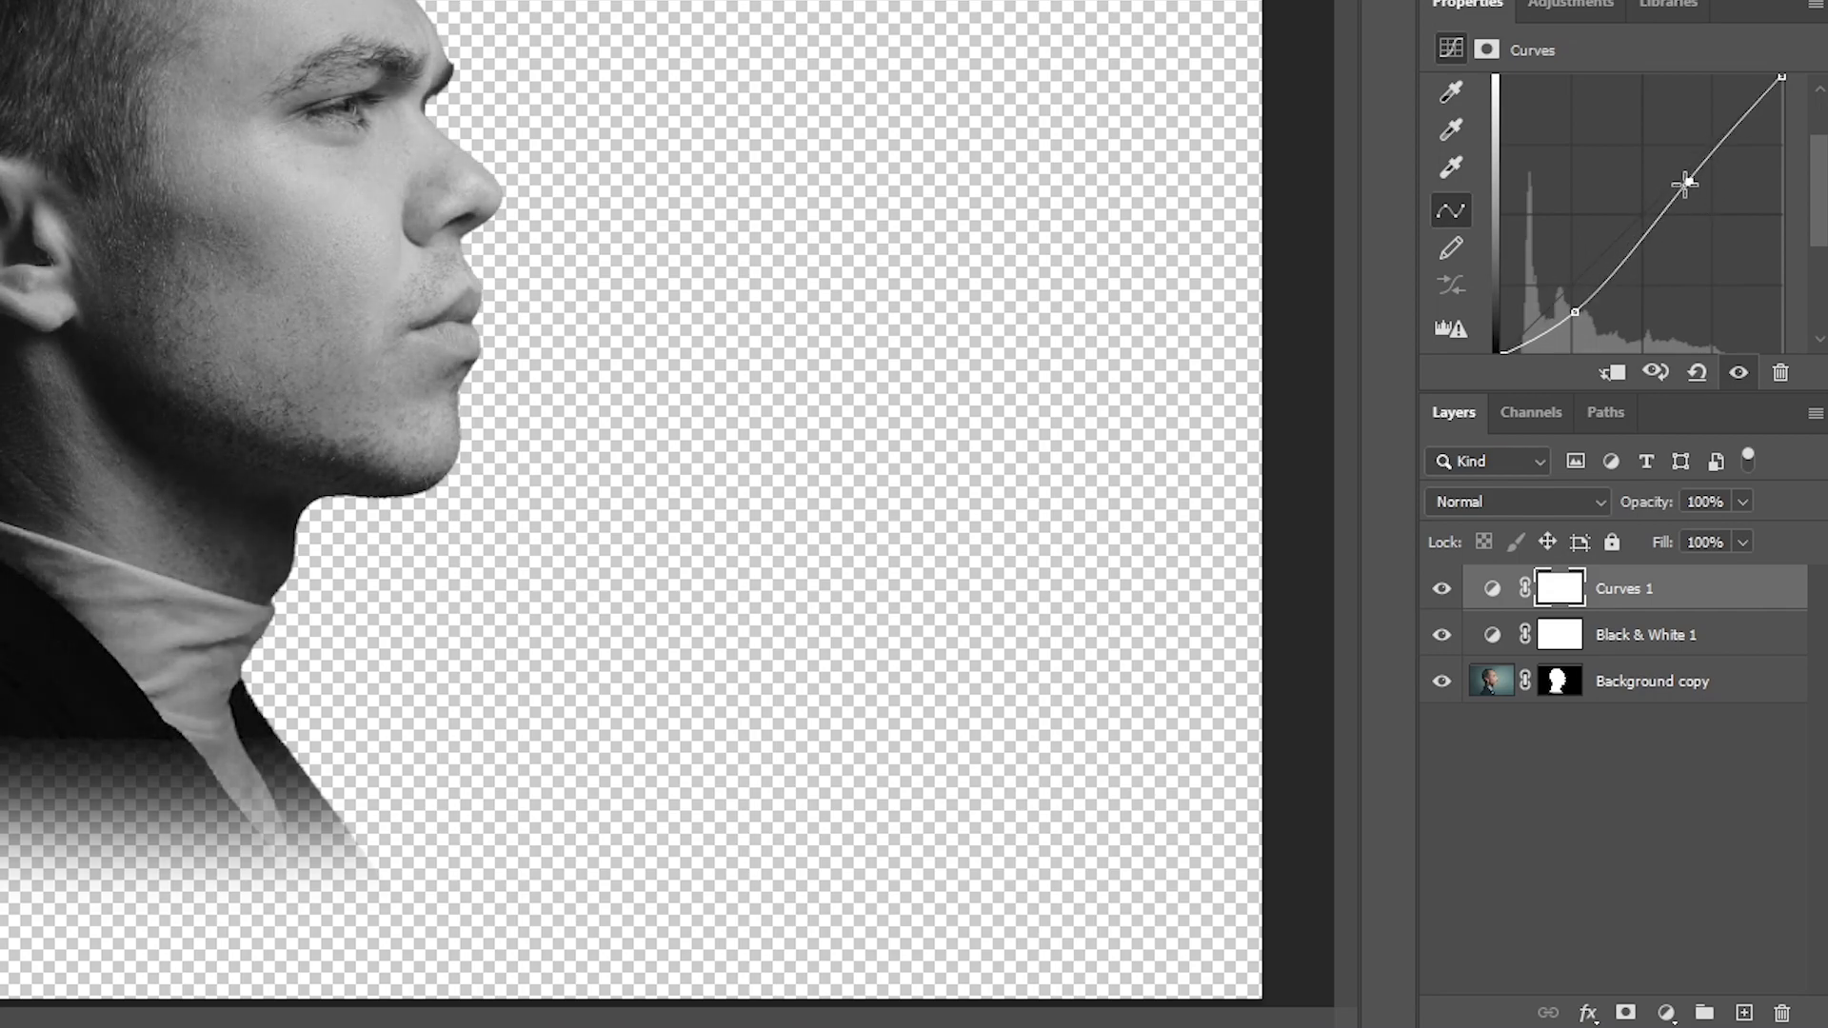
left_click(1631, 245)
left_click_drag(1574, 311, 1583, 315)
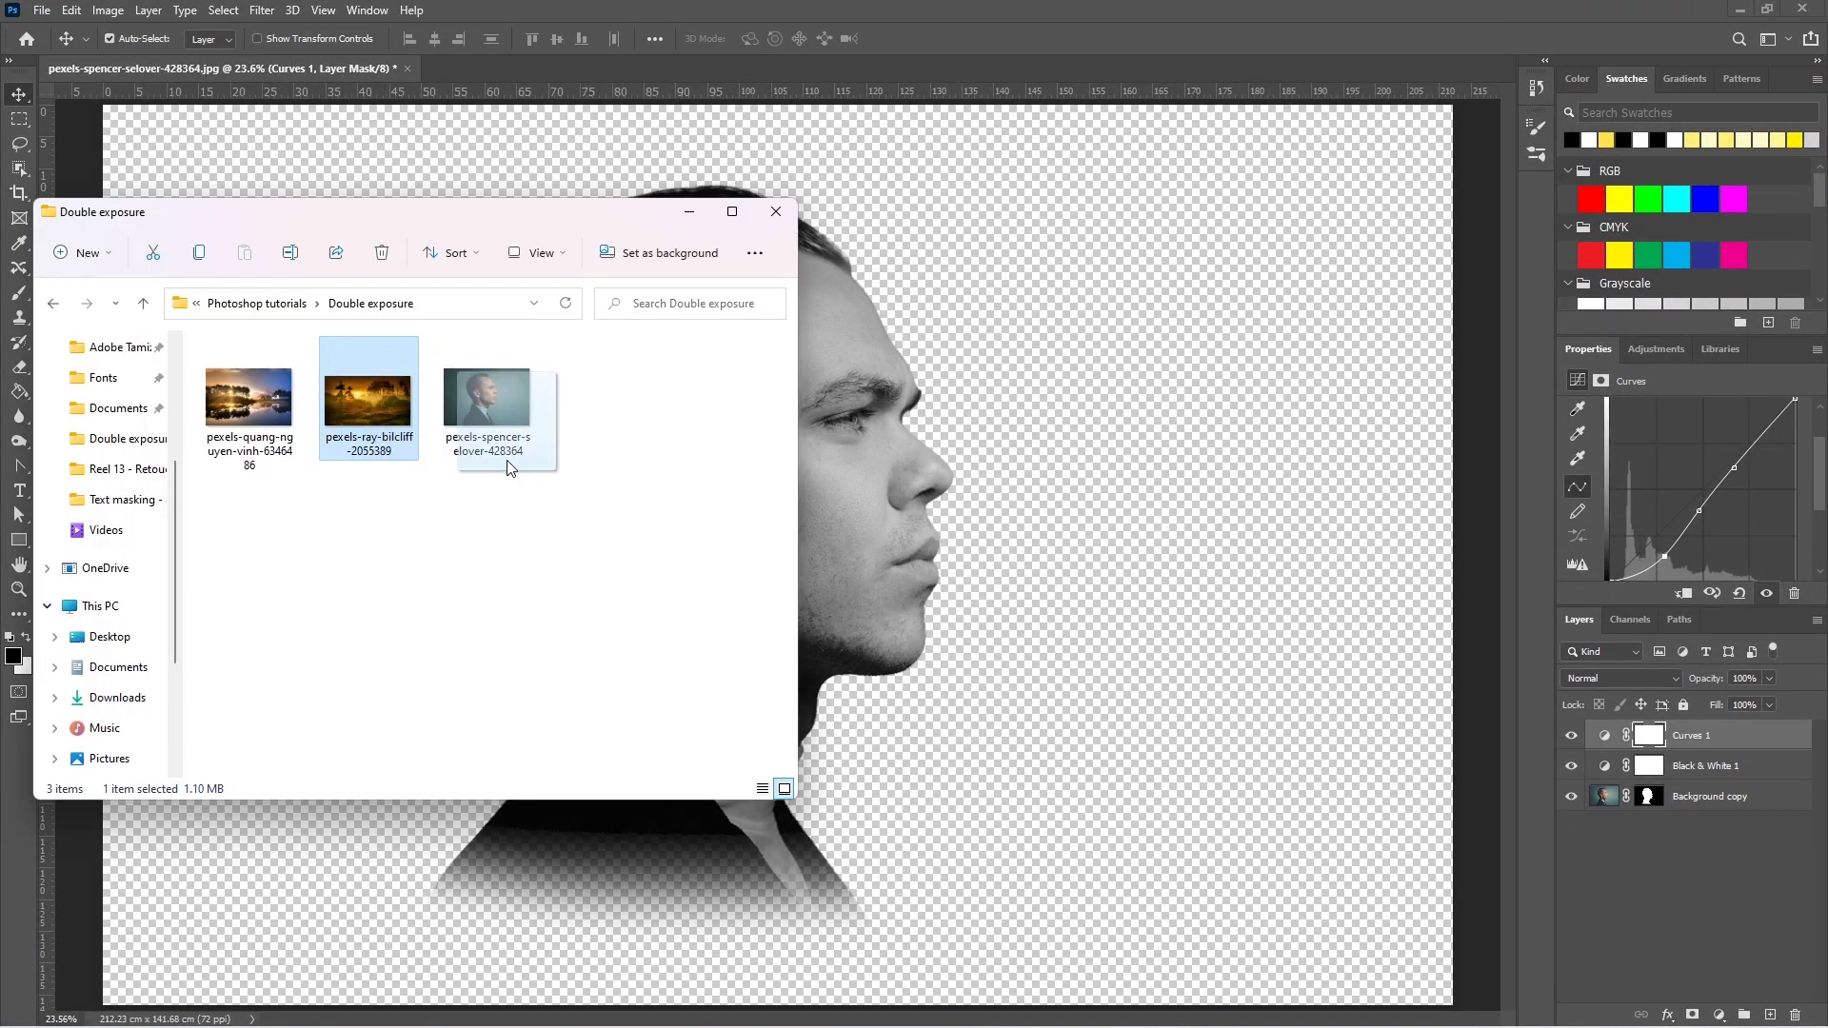
- Place the golden forest photo, fit it over the head at 30% opacity, then restore 100%
left_click_drag(364, 419, 1110, 380)
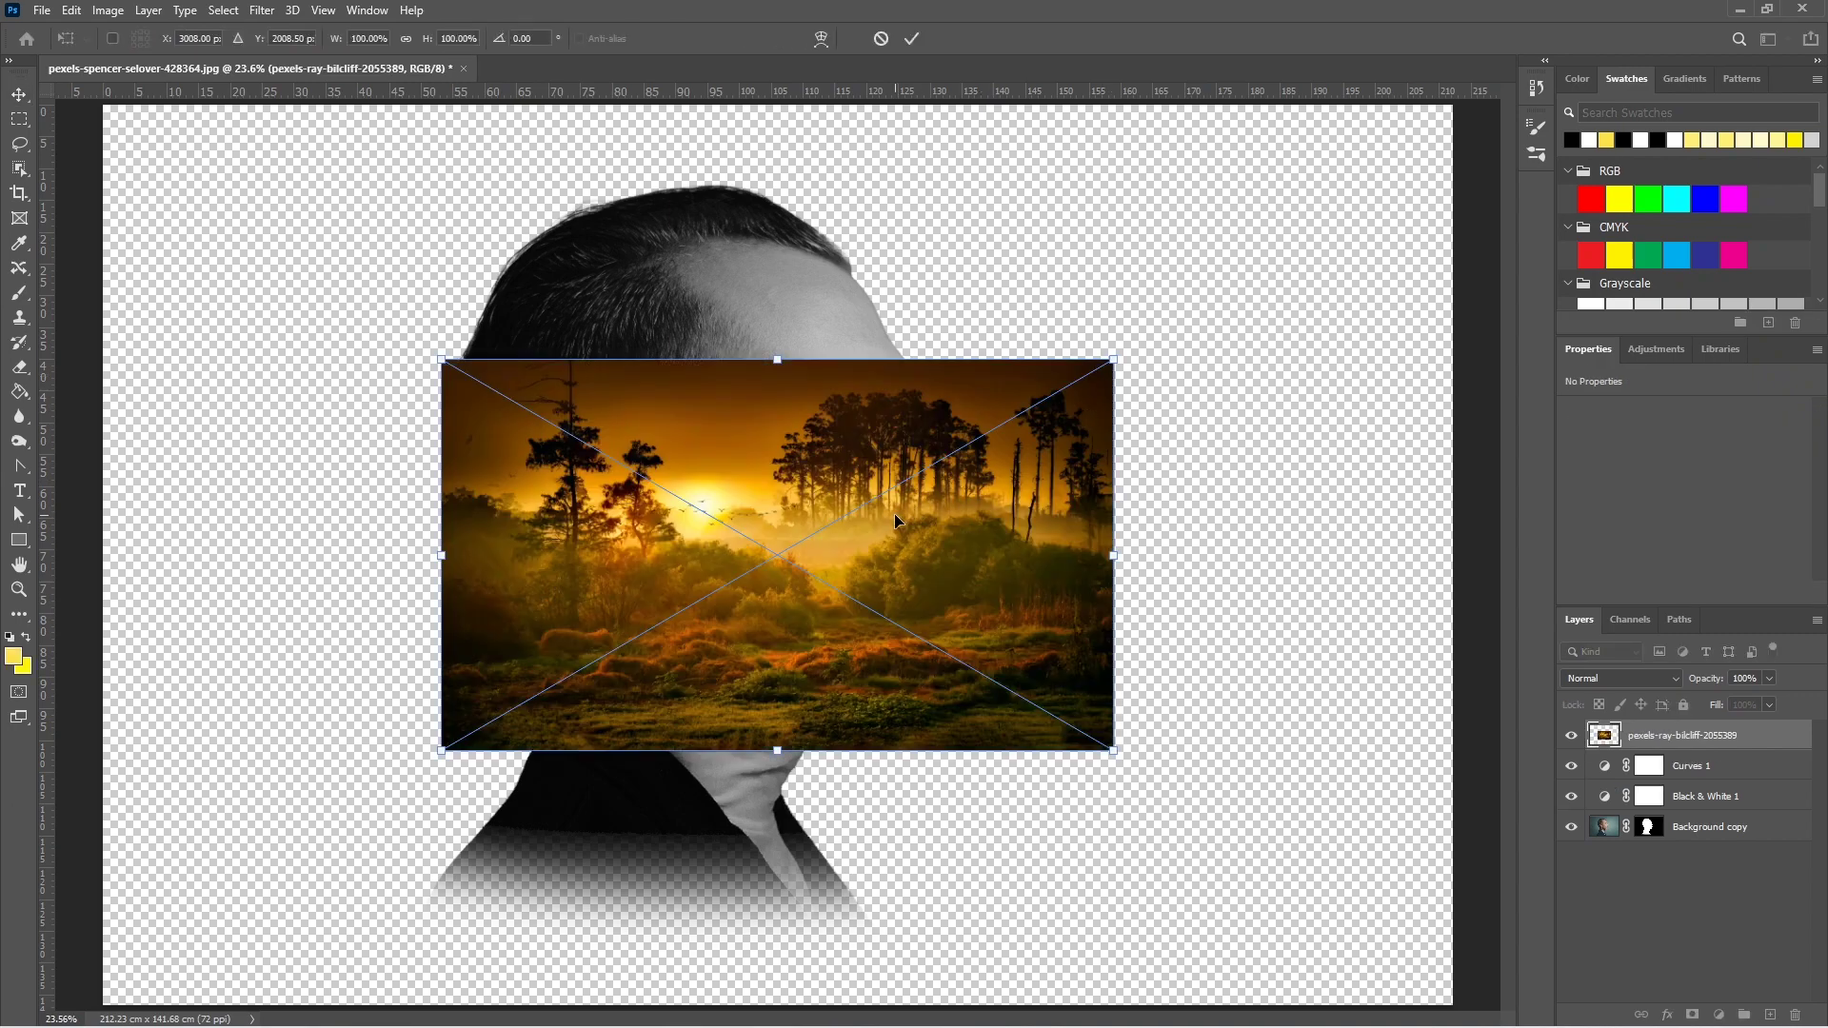
left_click_drag(892, 519, 780, 552)
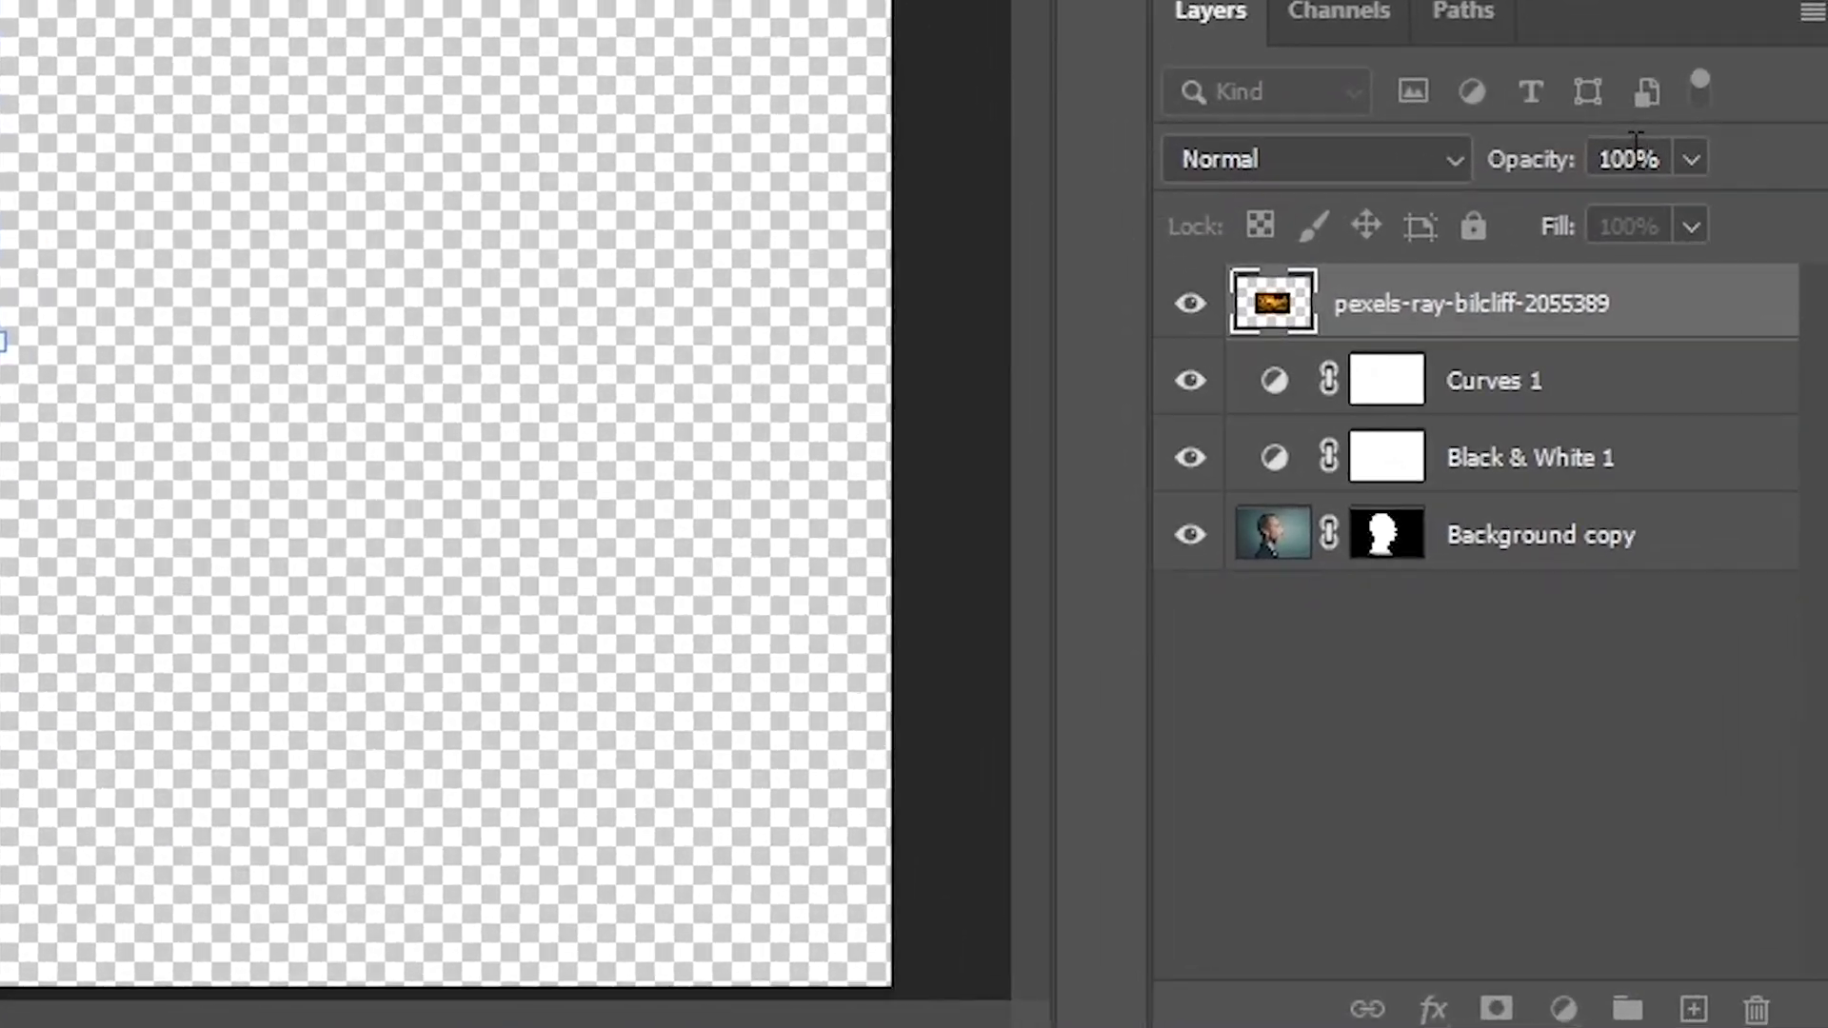
left_click(1719, 673)
type("30")
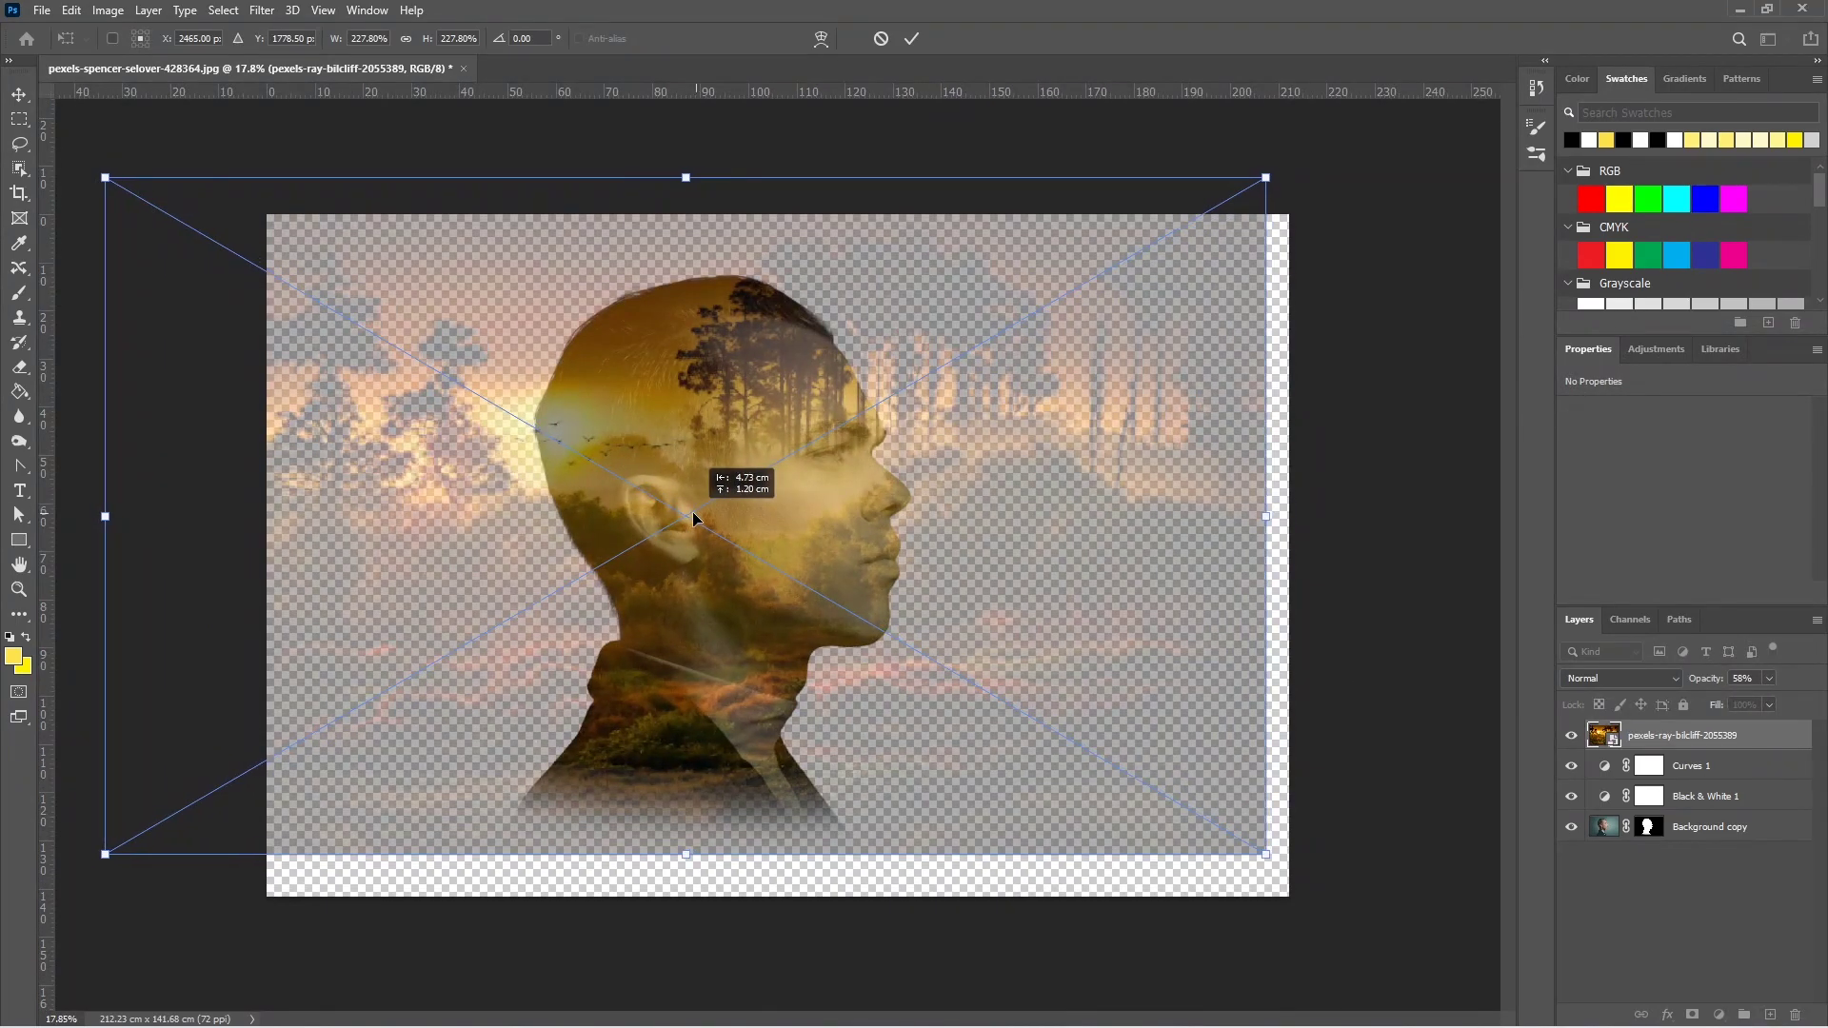
left_click_drag(698, 512, 695, 513)
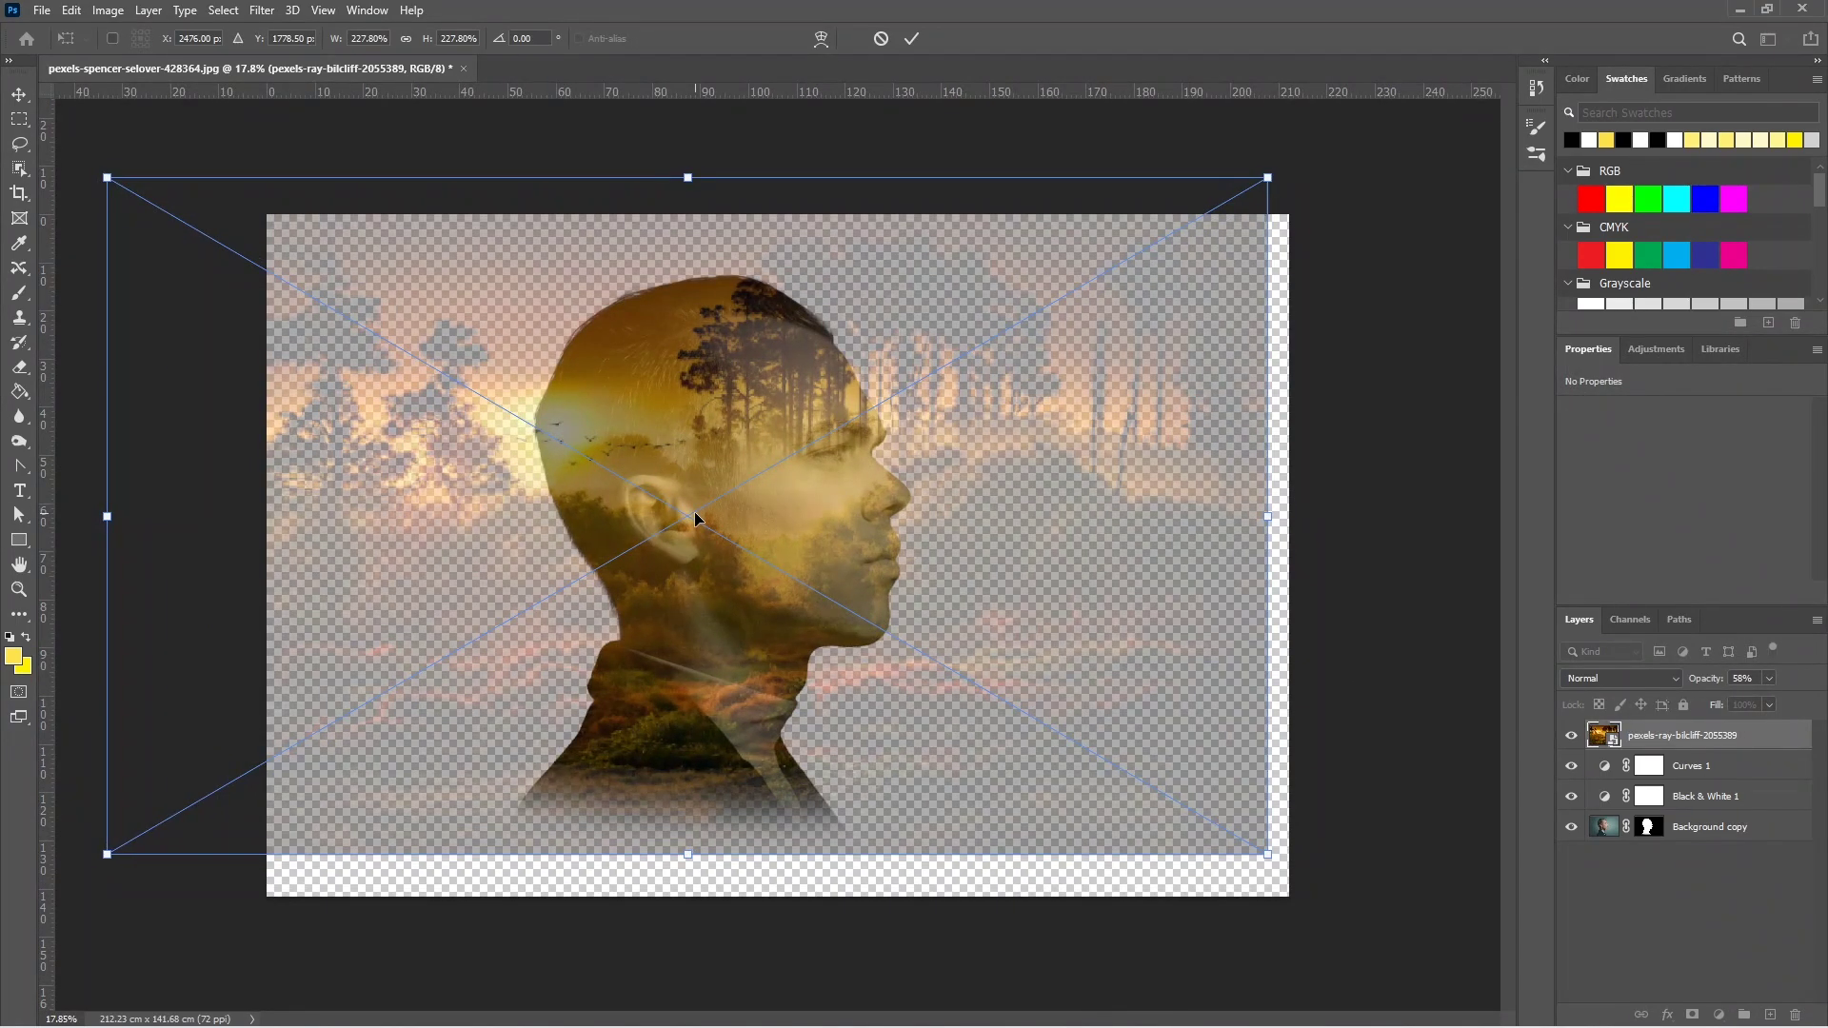
key("Return")
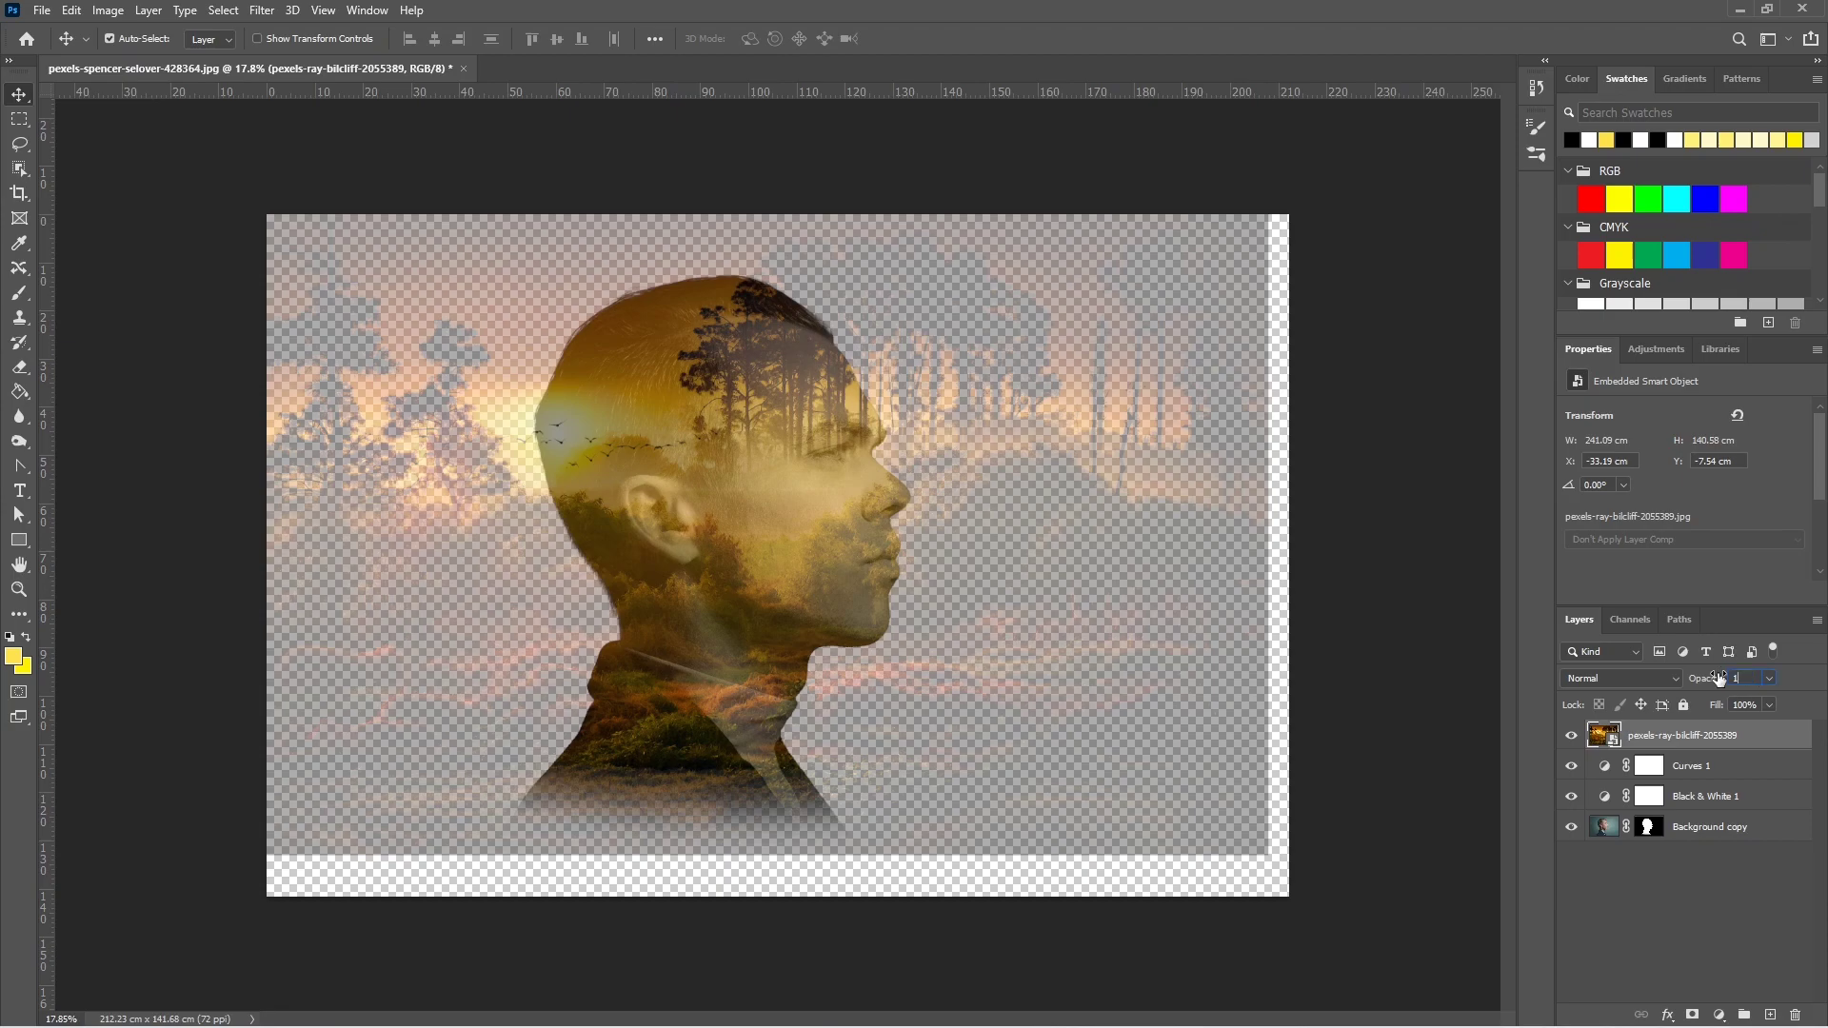
type("00")
key("Return")
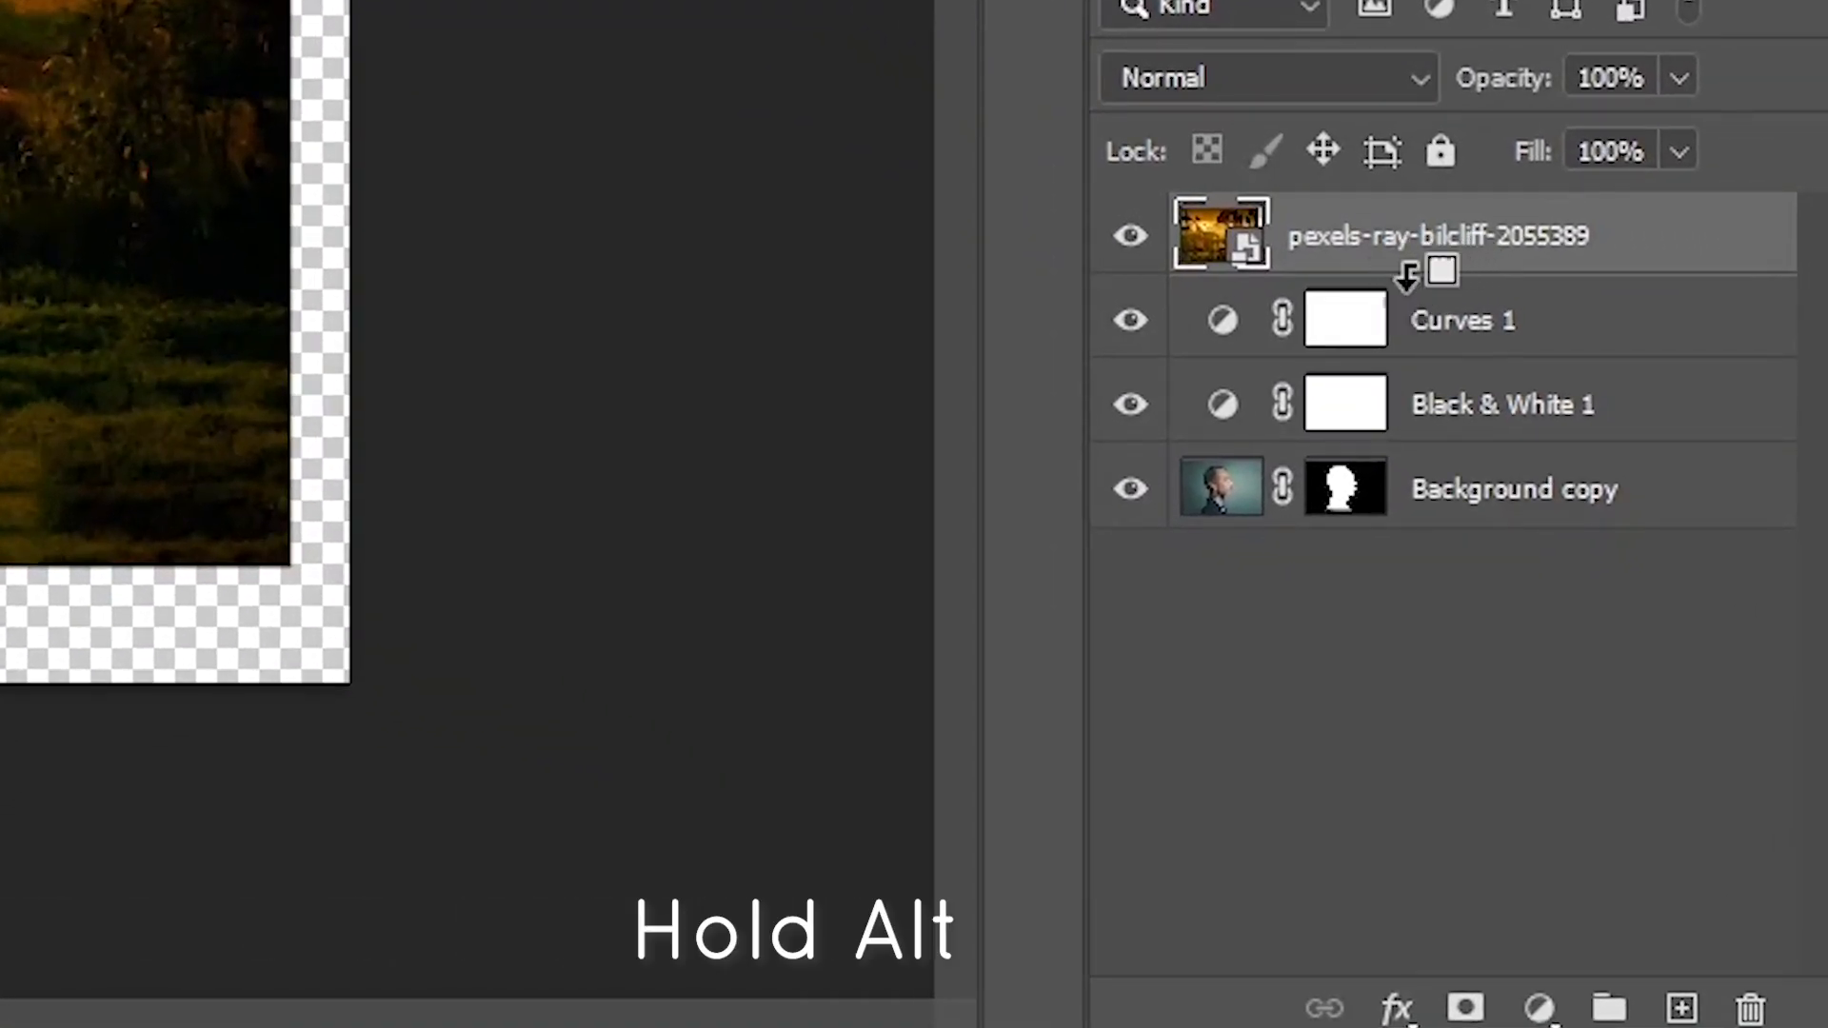
- Clip the forest to the portrait, add a layer mask, and set brush flow to 30%
left_click(1397, 276, "alt")
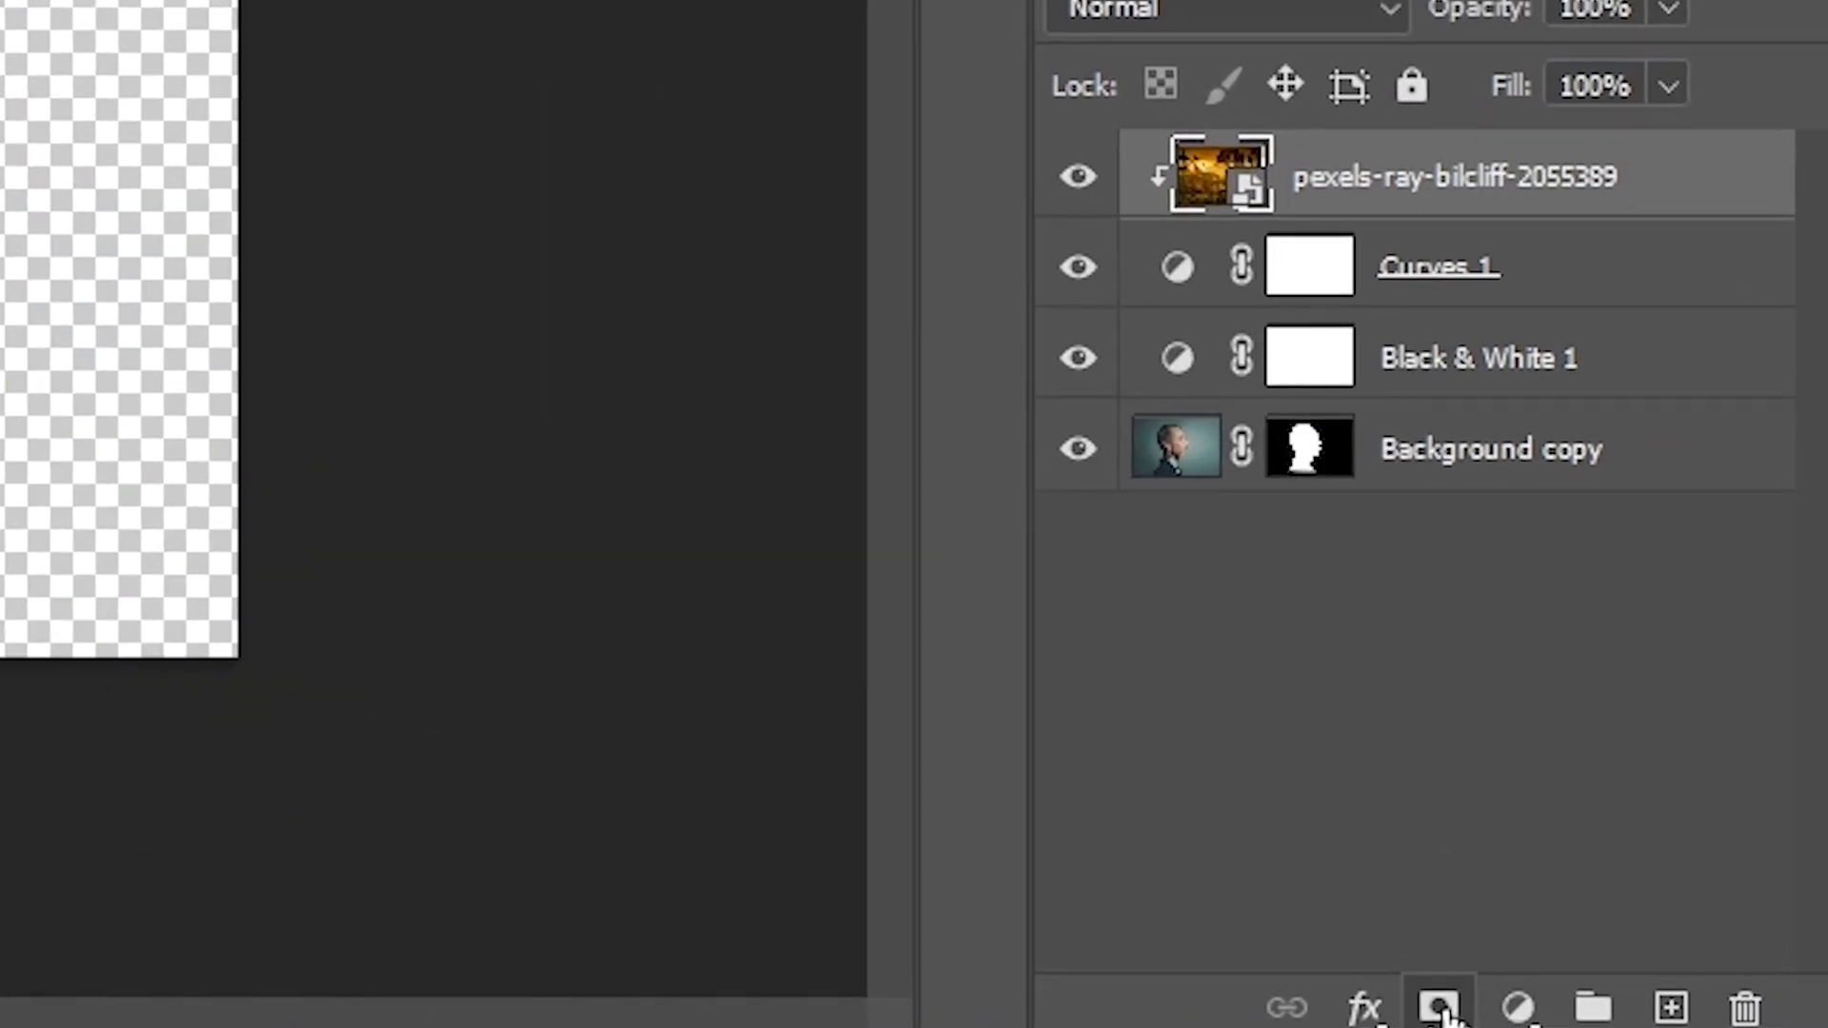
left_click(1694, 1014)
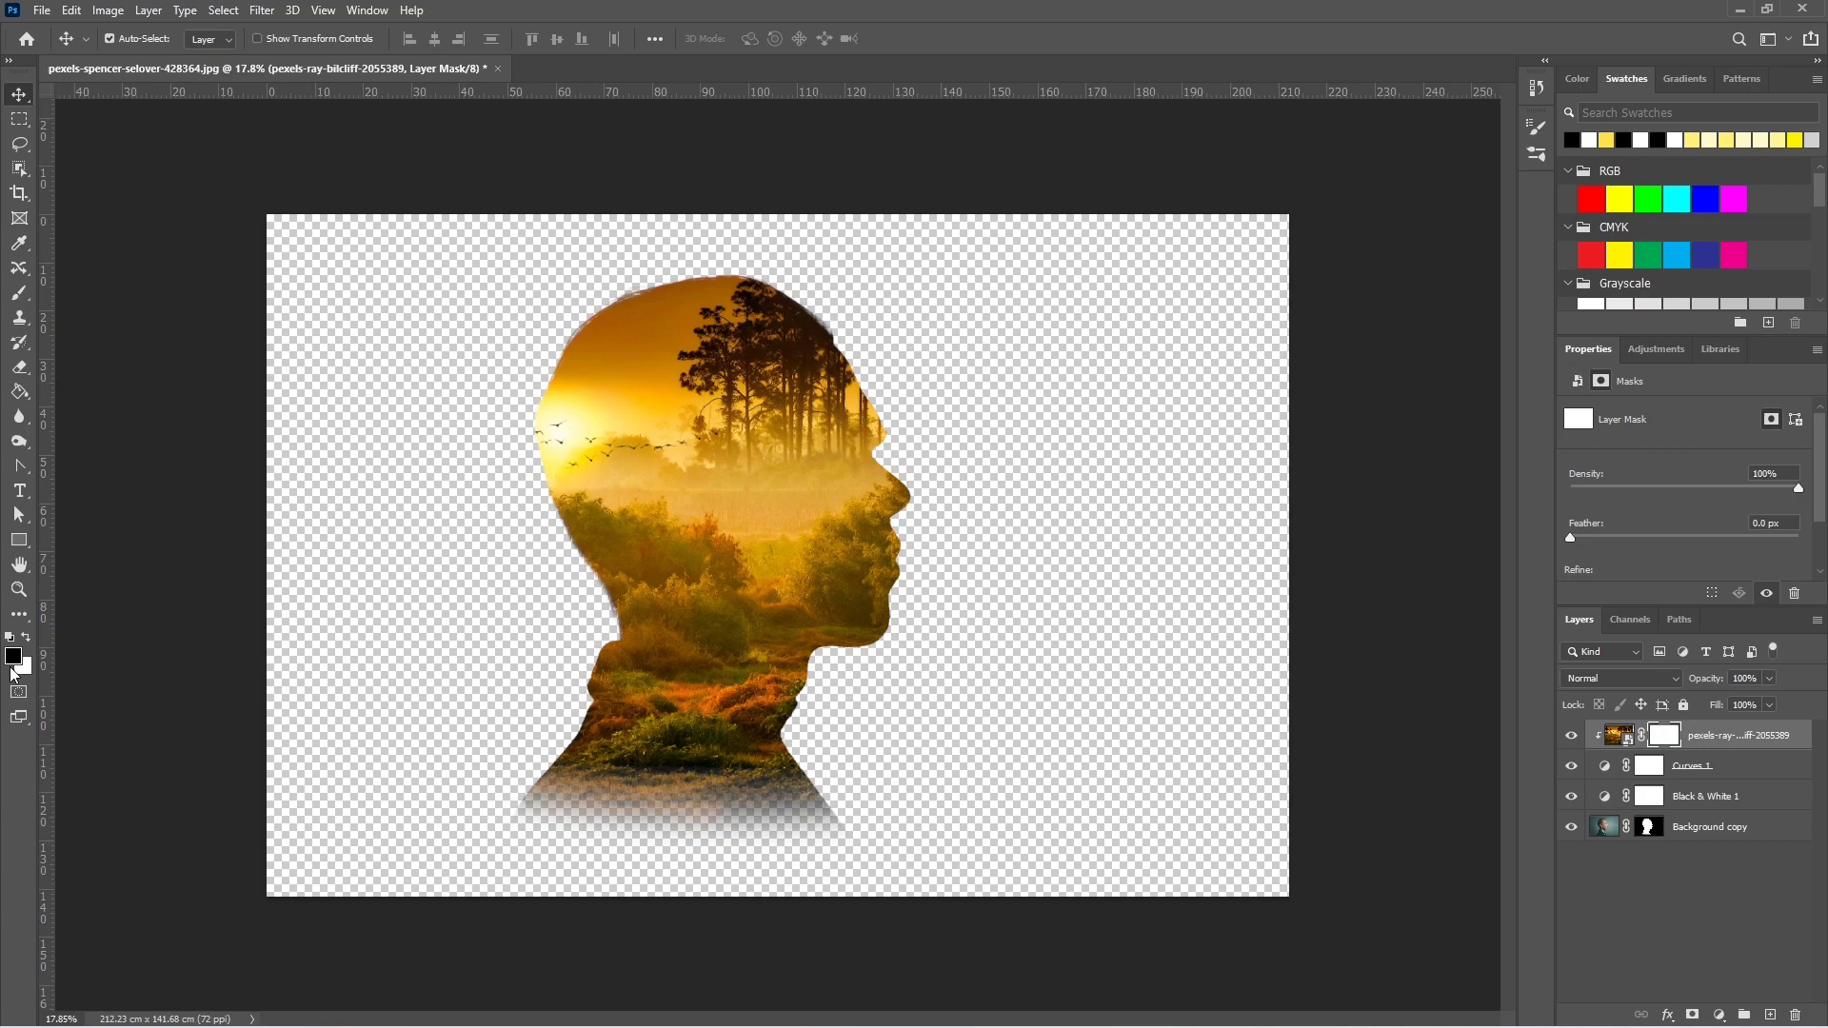
key("b")
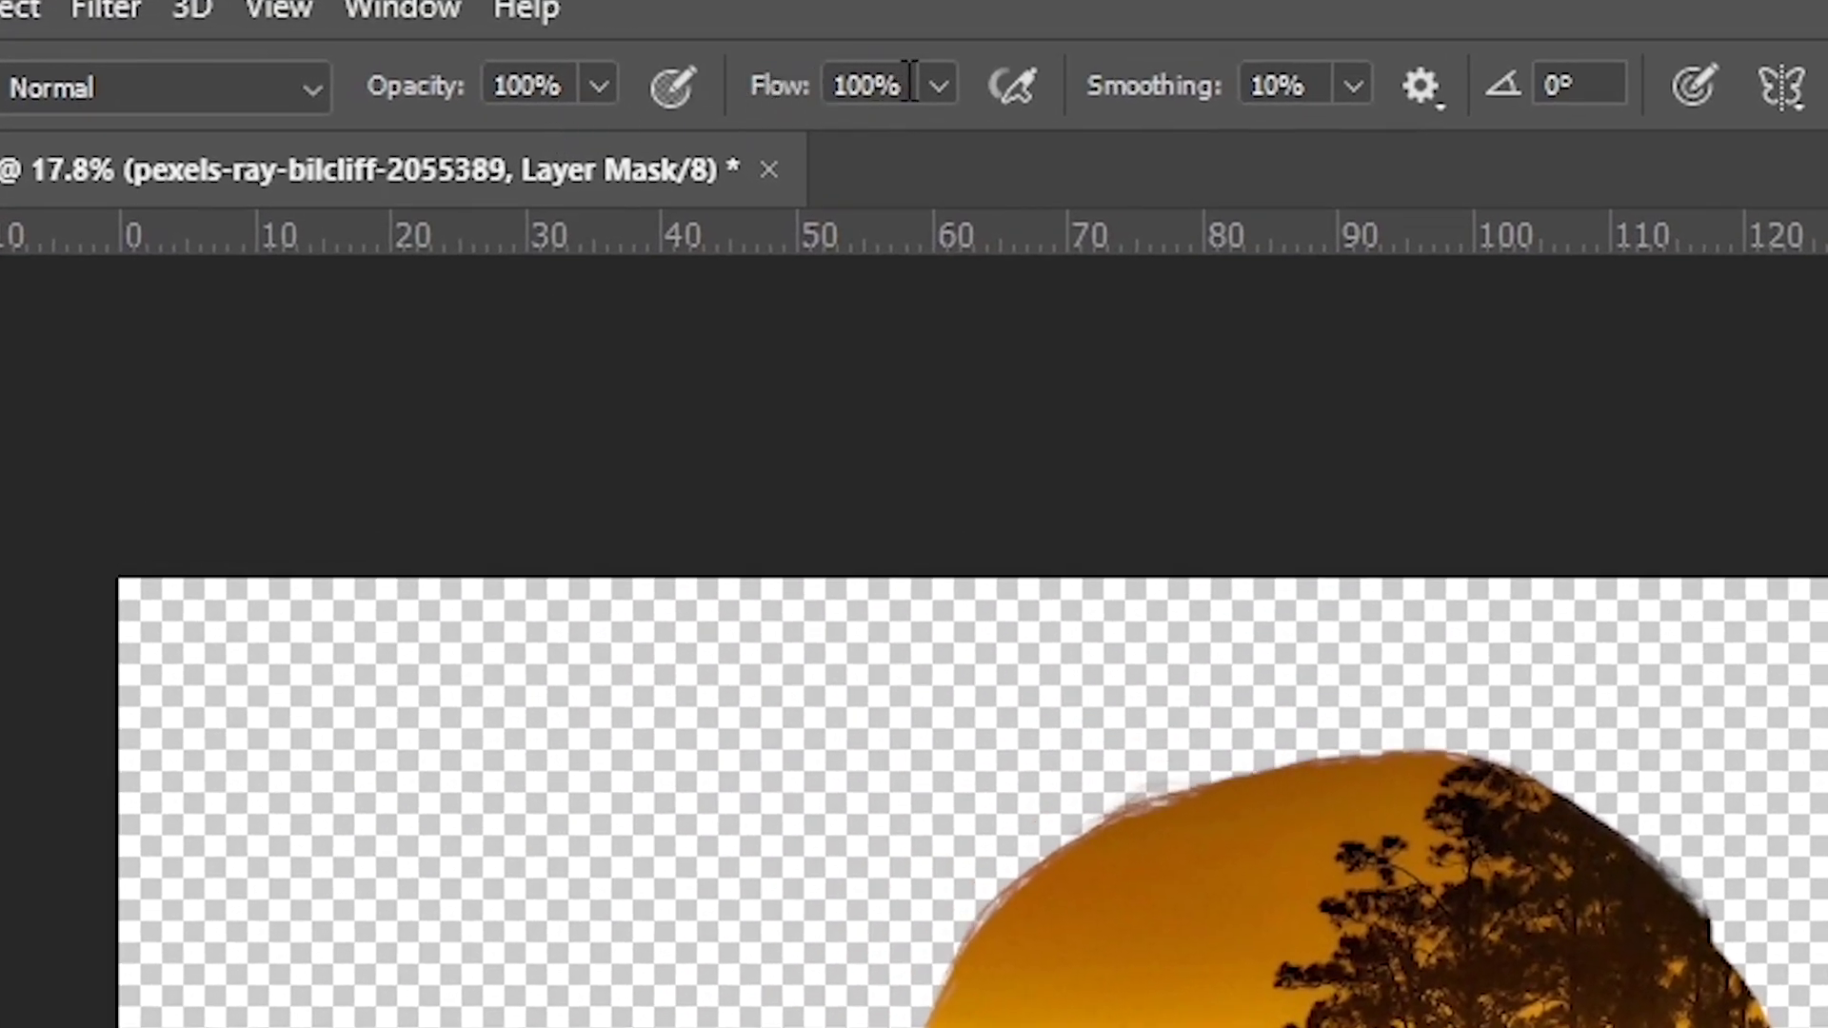
left_click(499, 39)
type("30")
key("Return")
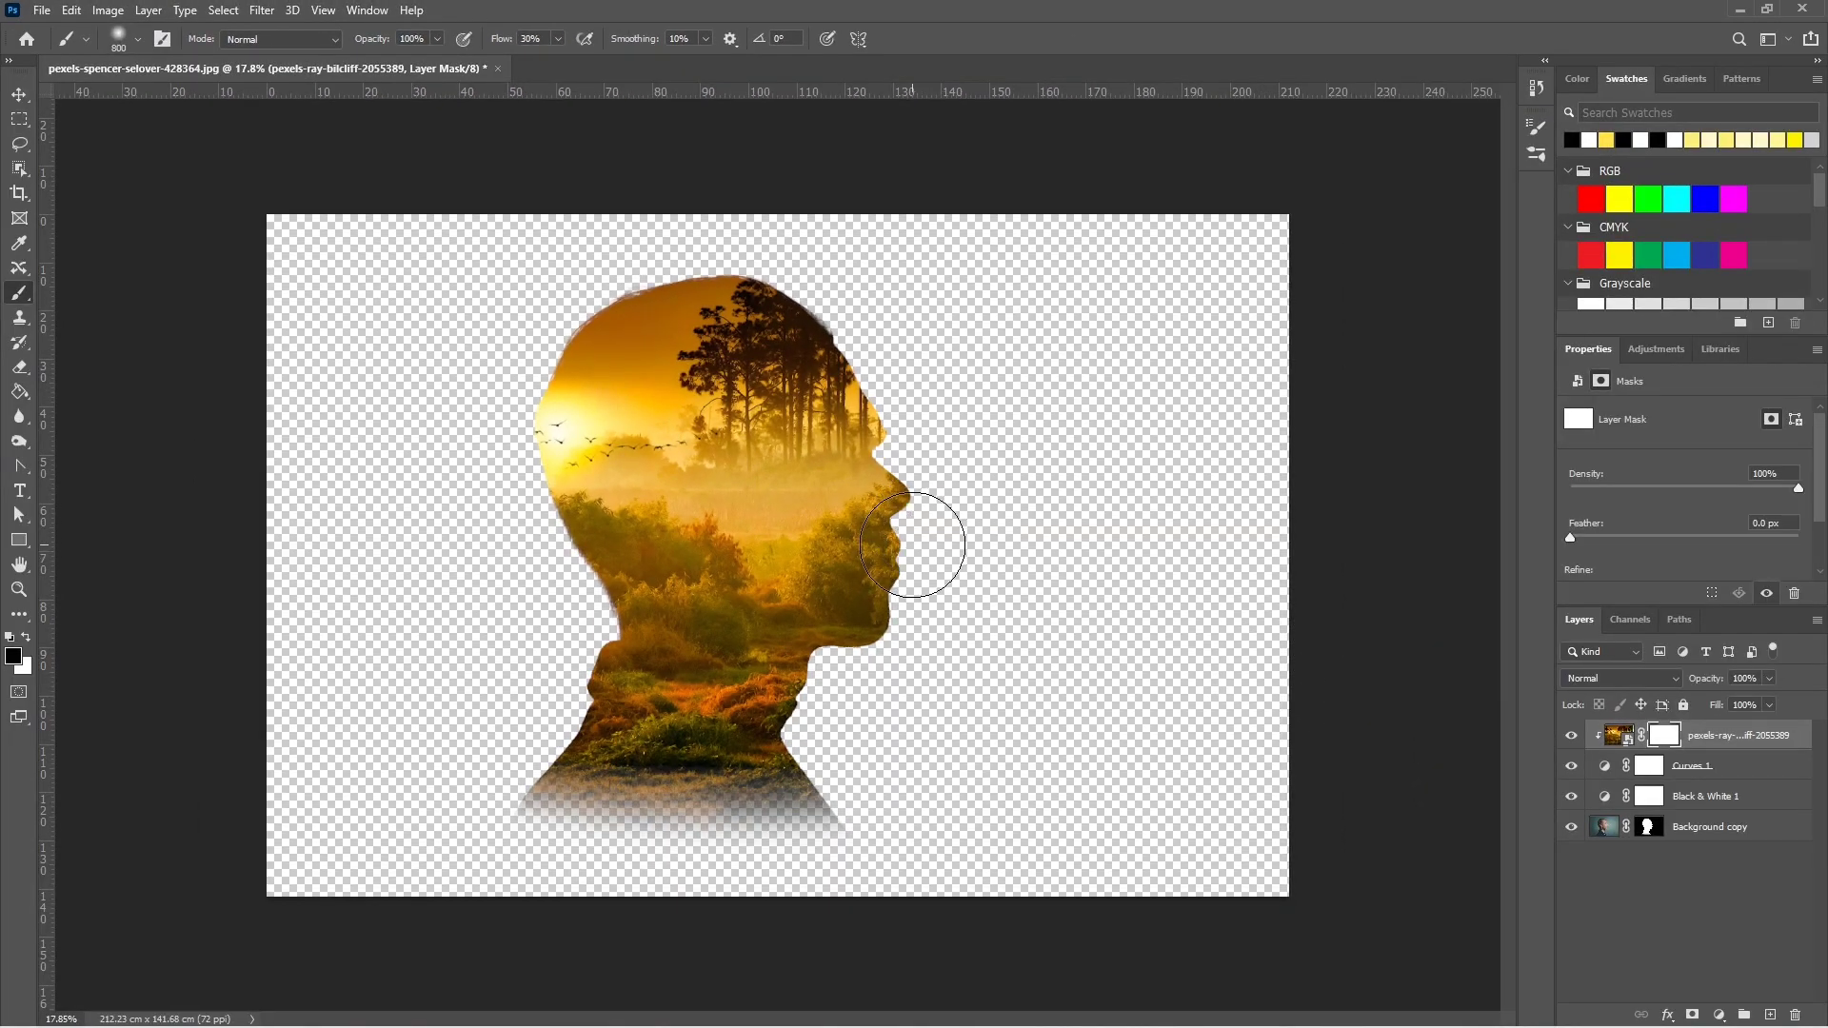
- Paint black on the forest mask to reveal the eye, nose and lips
left_click_drag(911, 549, 850, 550)
mouse_move(888, 448)
left_mouse_down()
mouse_move(873, 522)
mouse_move(925, 489)
mouse_move(844, 403)
mouse_move(796, 444)
mouse_move(858, 623)
mouse_move(1155, 592)
left_mouse_up()
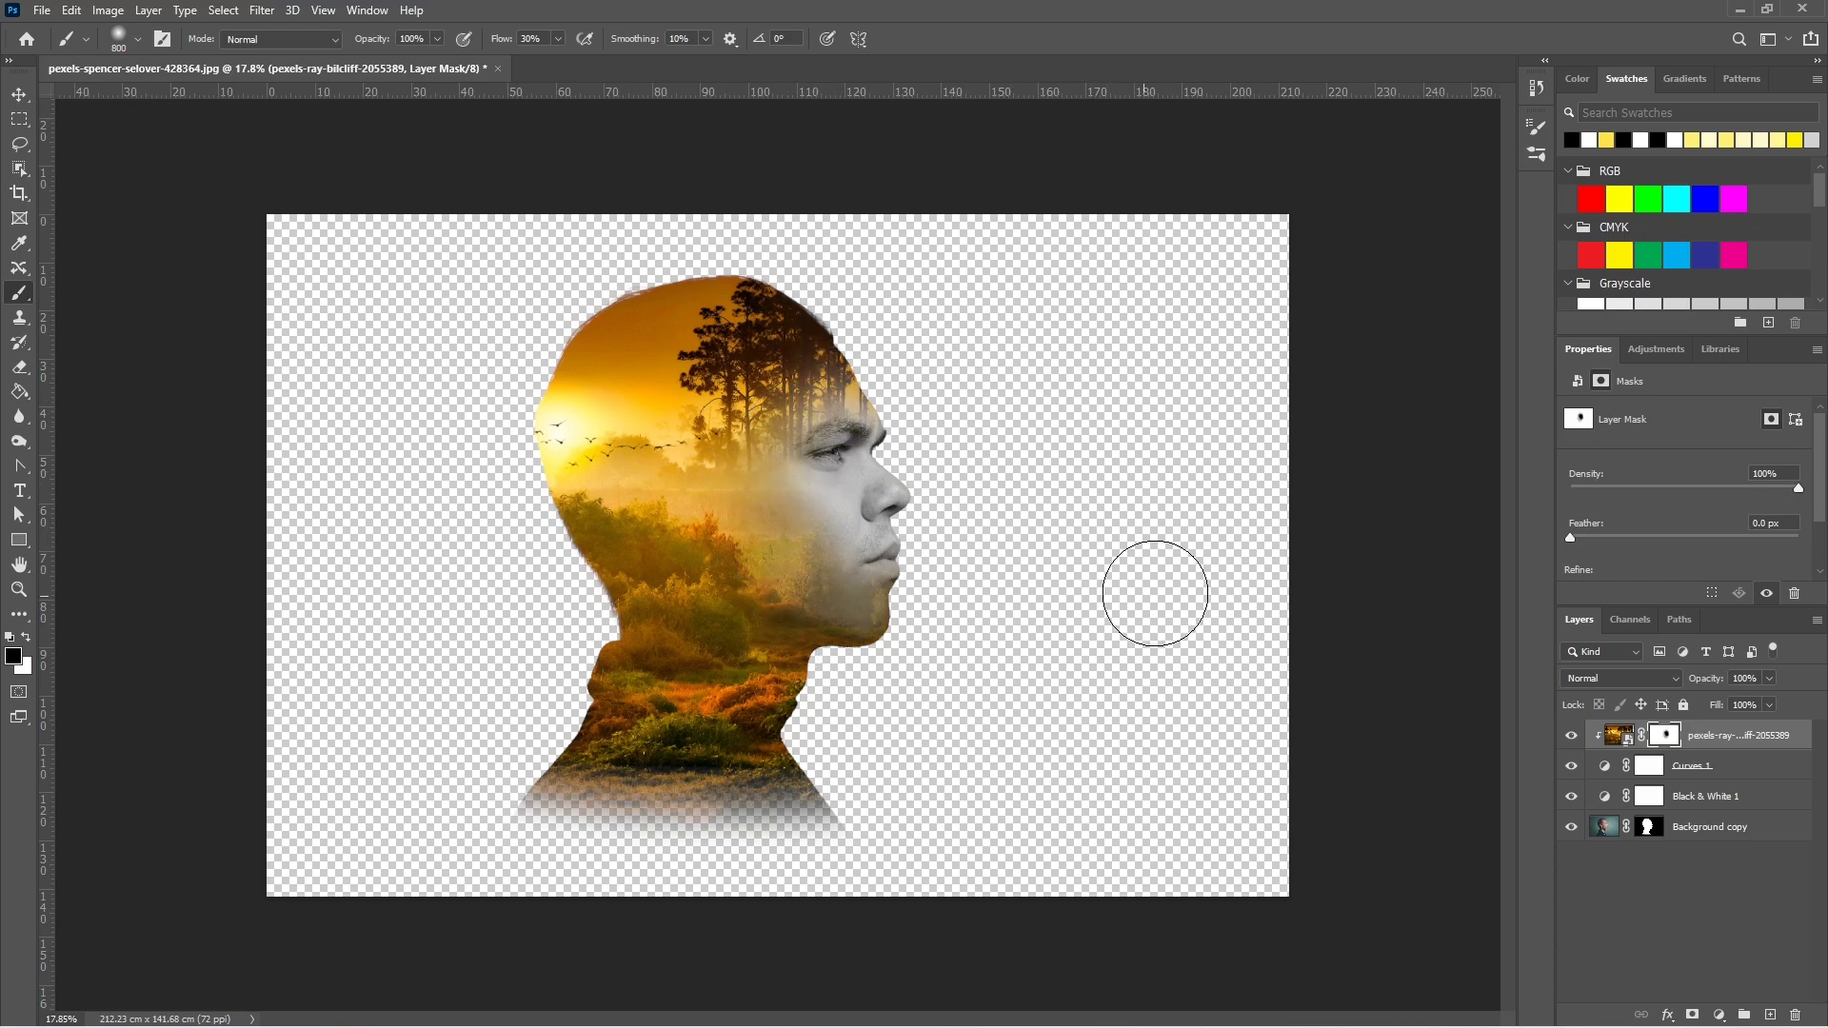
left_click(437, 42)
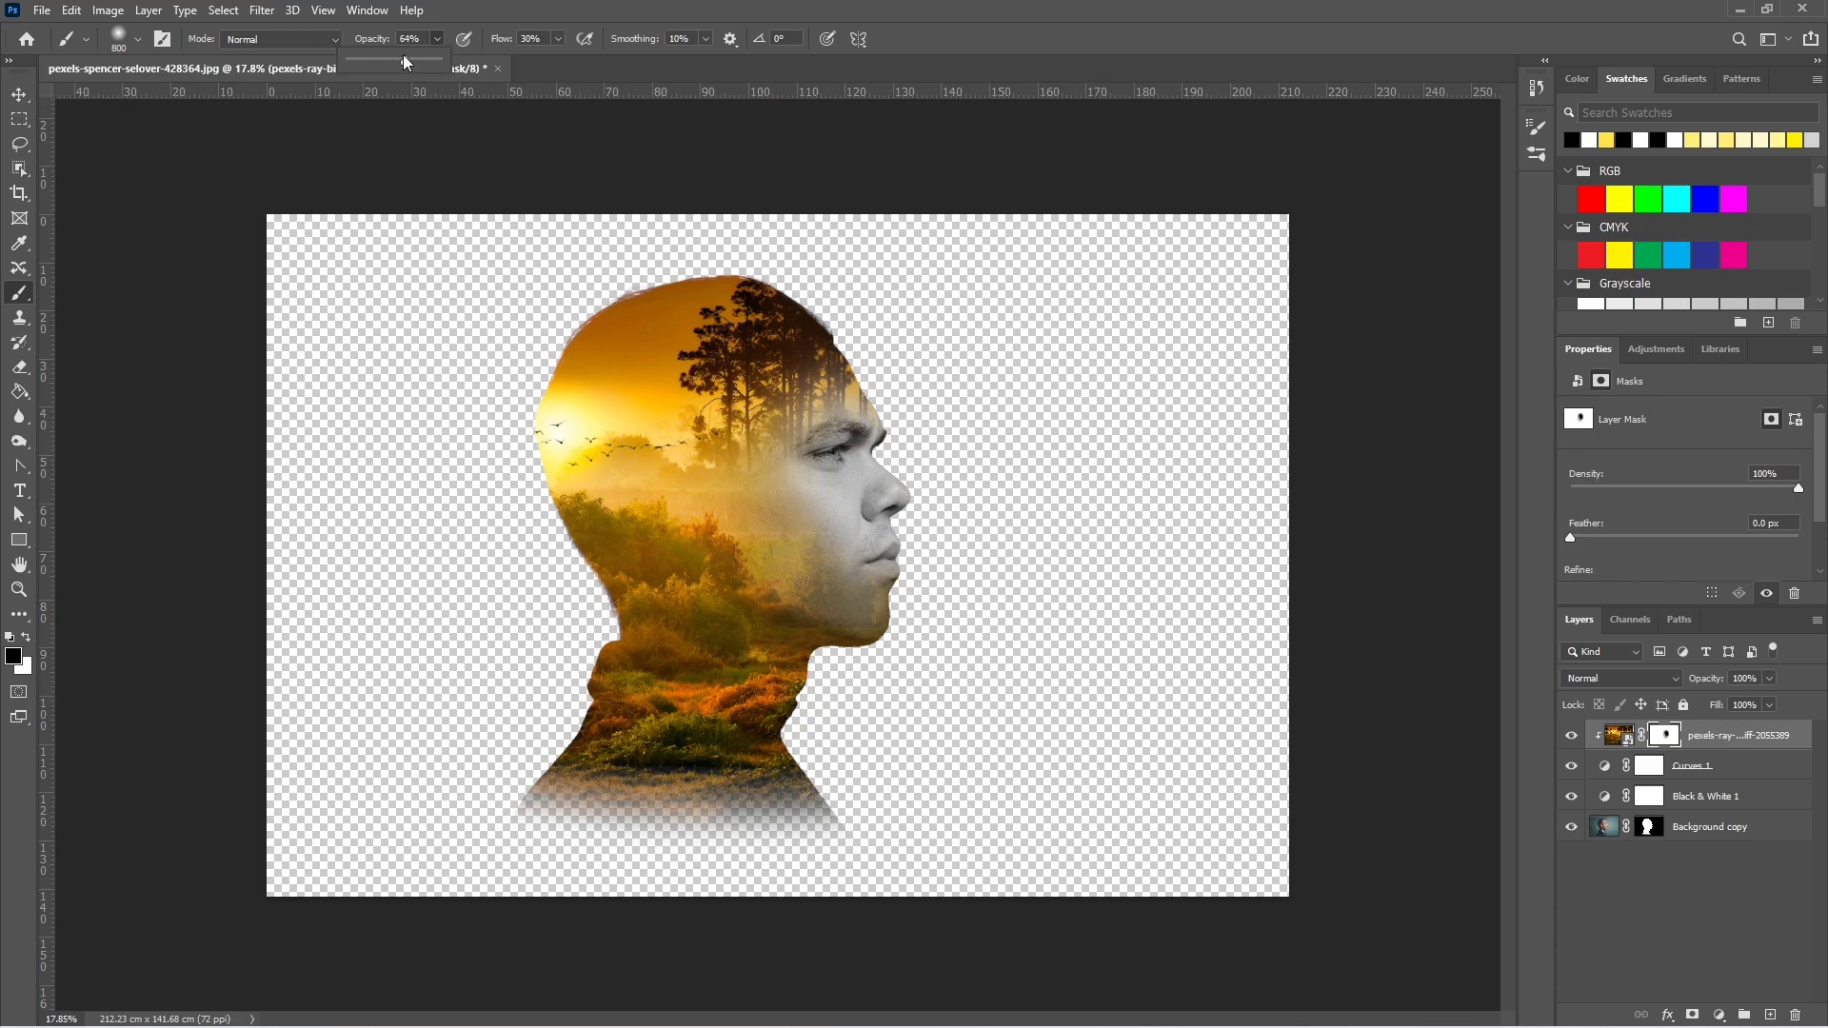
left_click(815, 372)
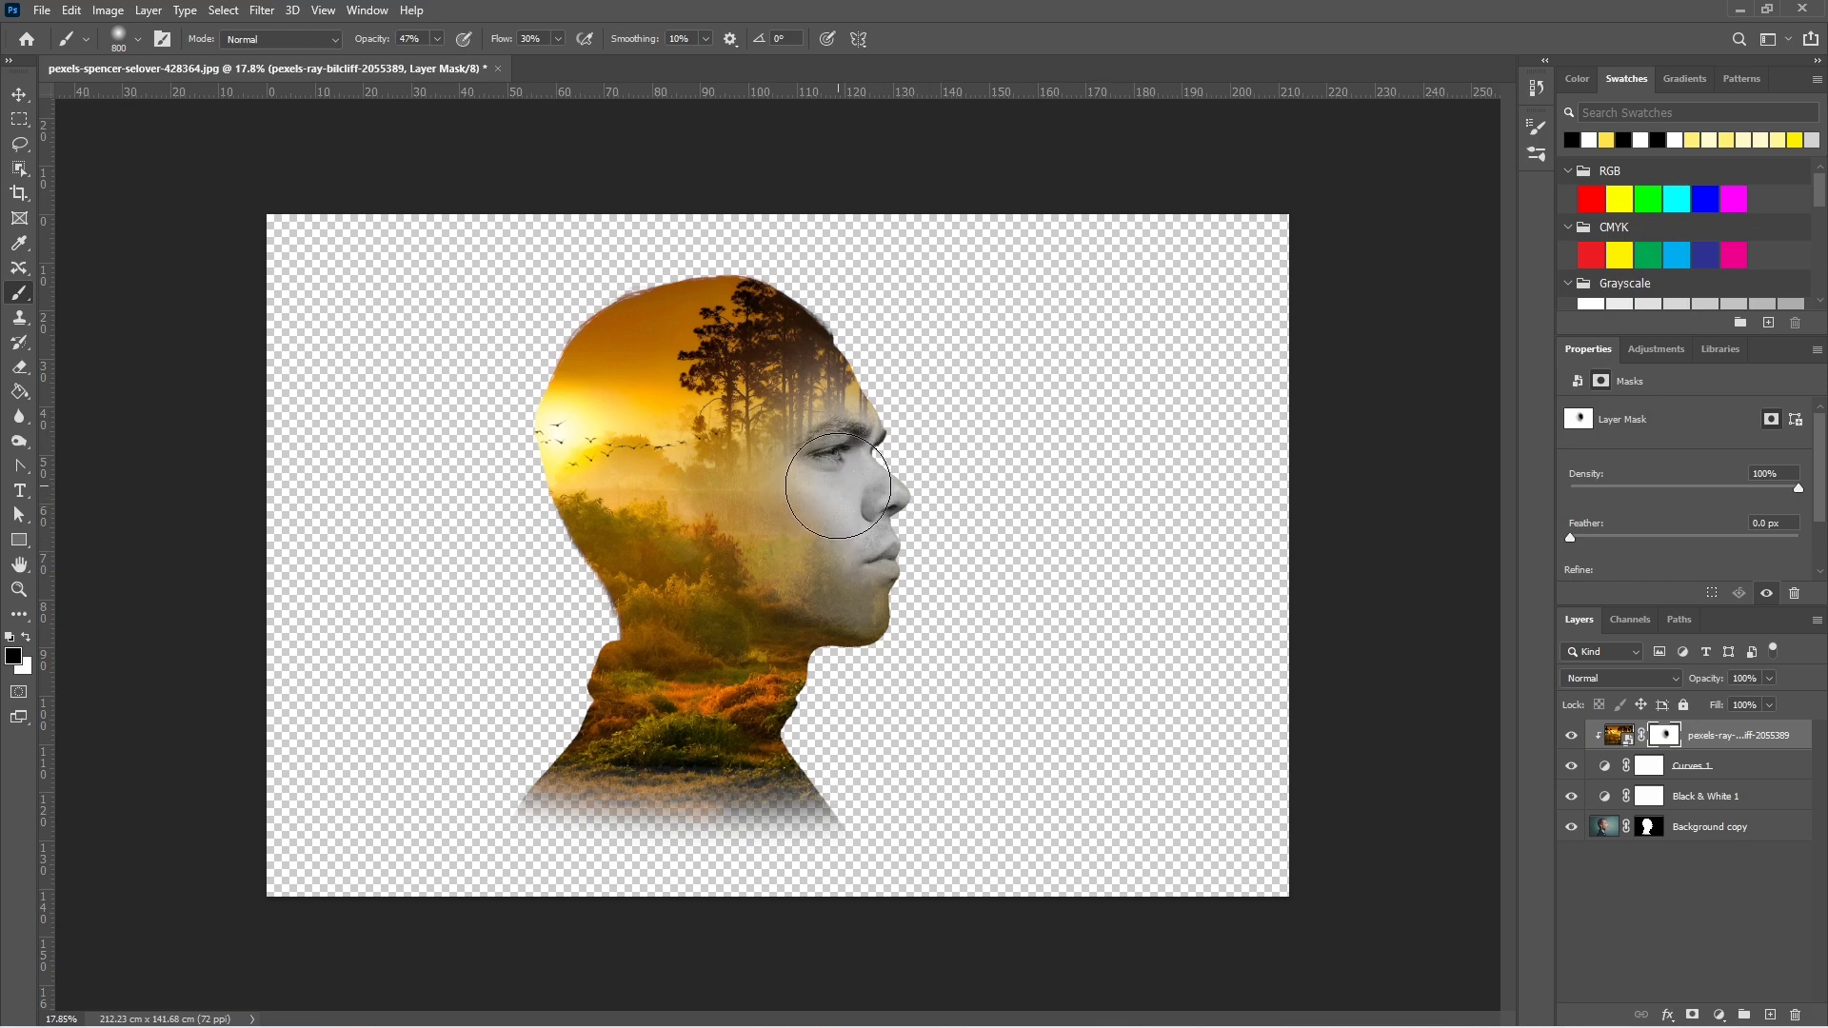
key("i")
left_click(1605, 826)
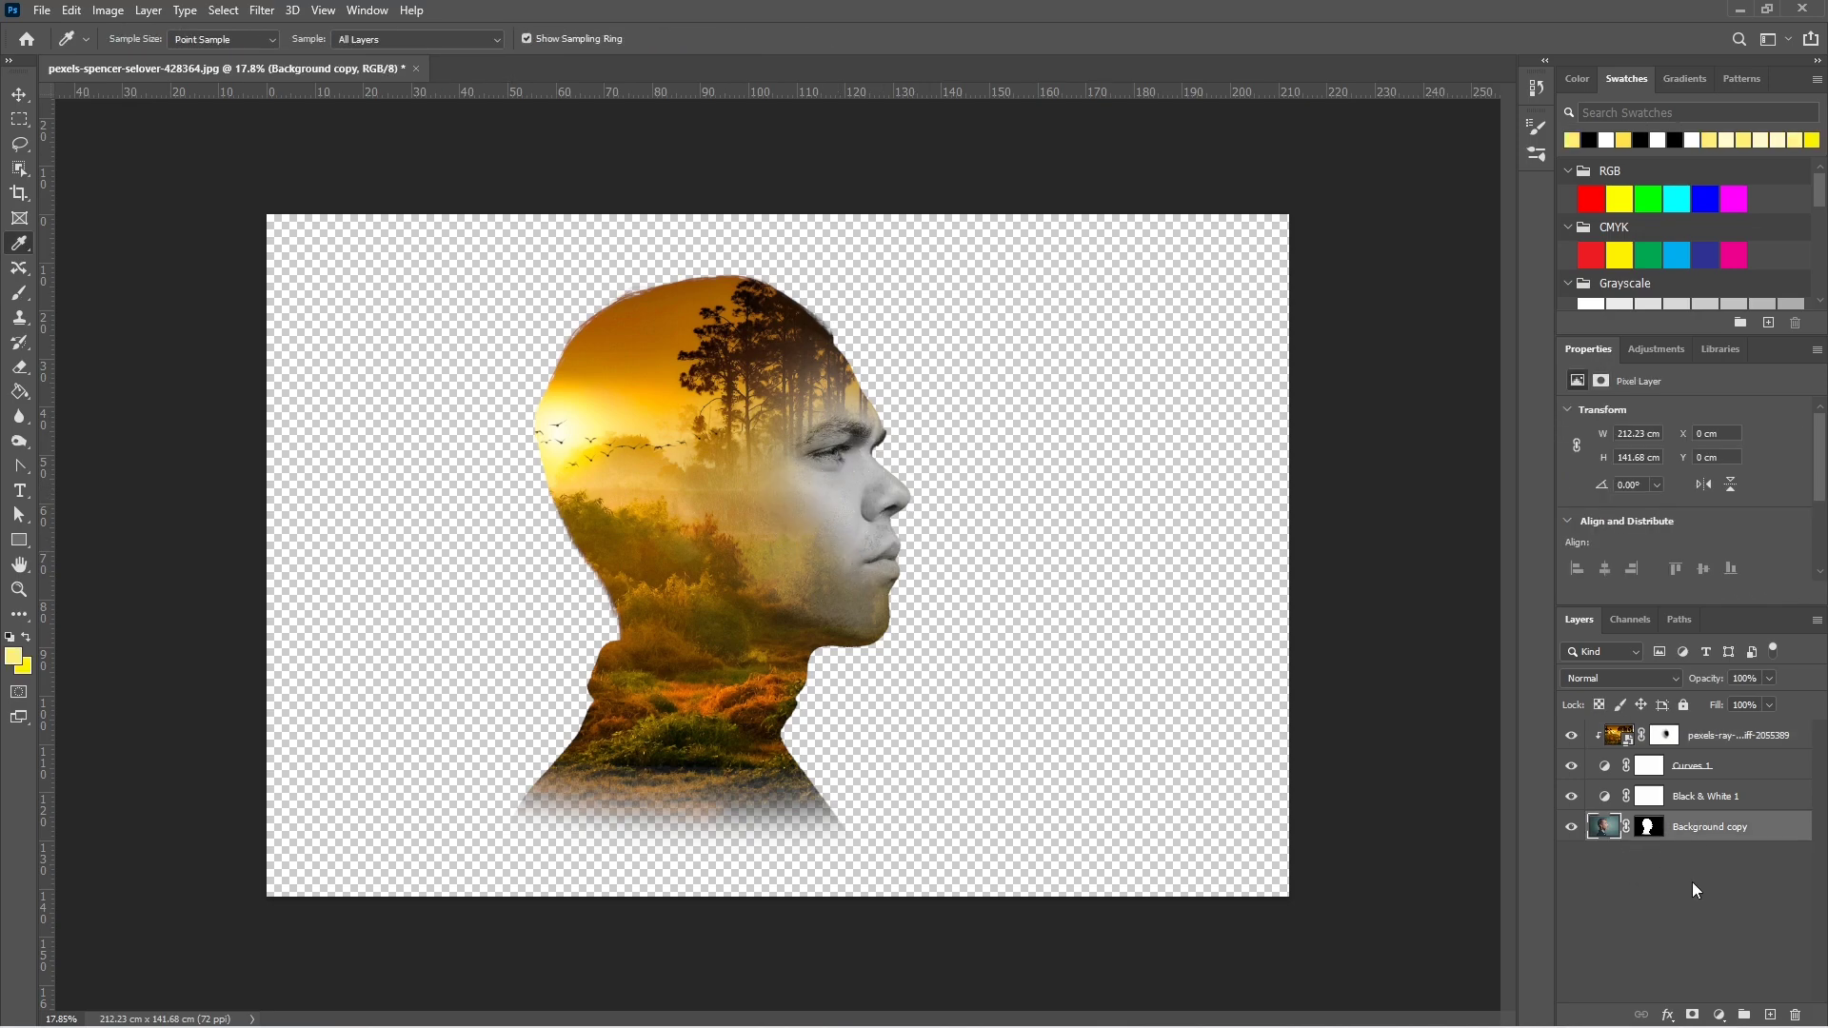
- Clip Black & White 1 and Curves 1 to the Background copy portrait layer
left_click(1694, 767)
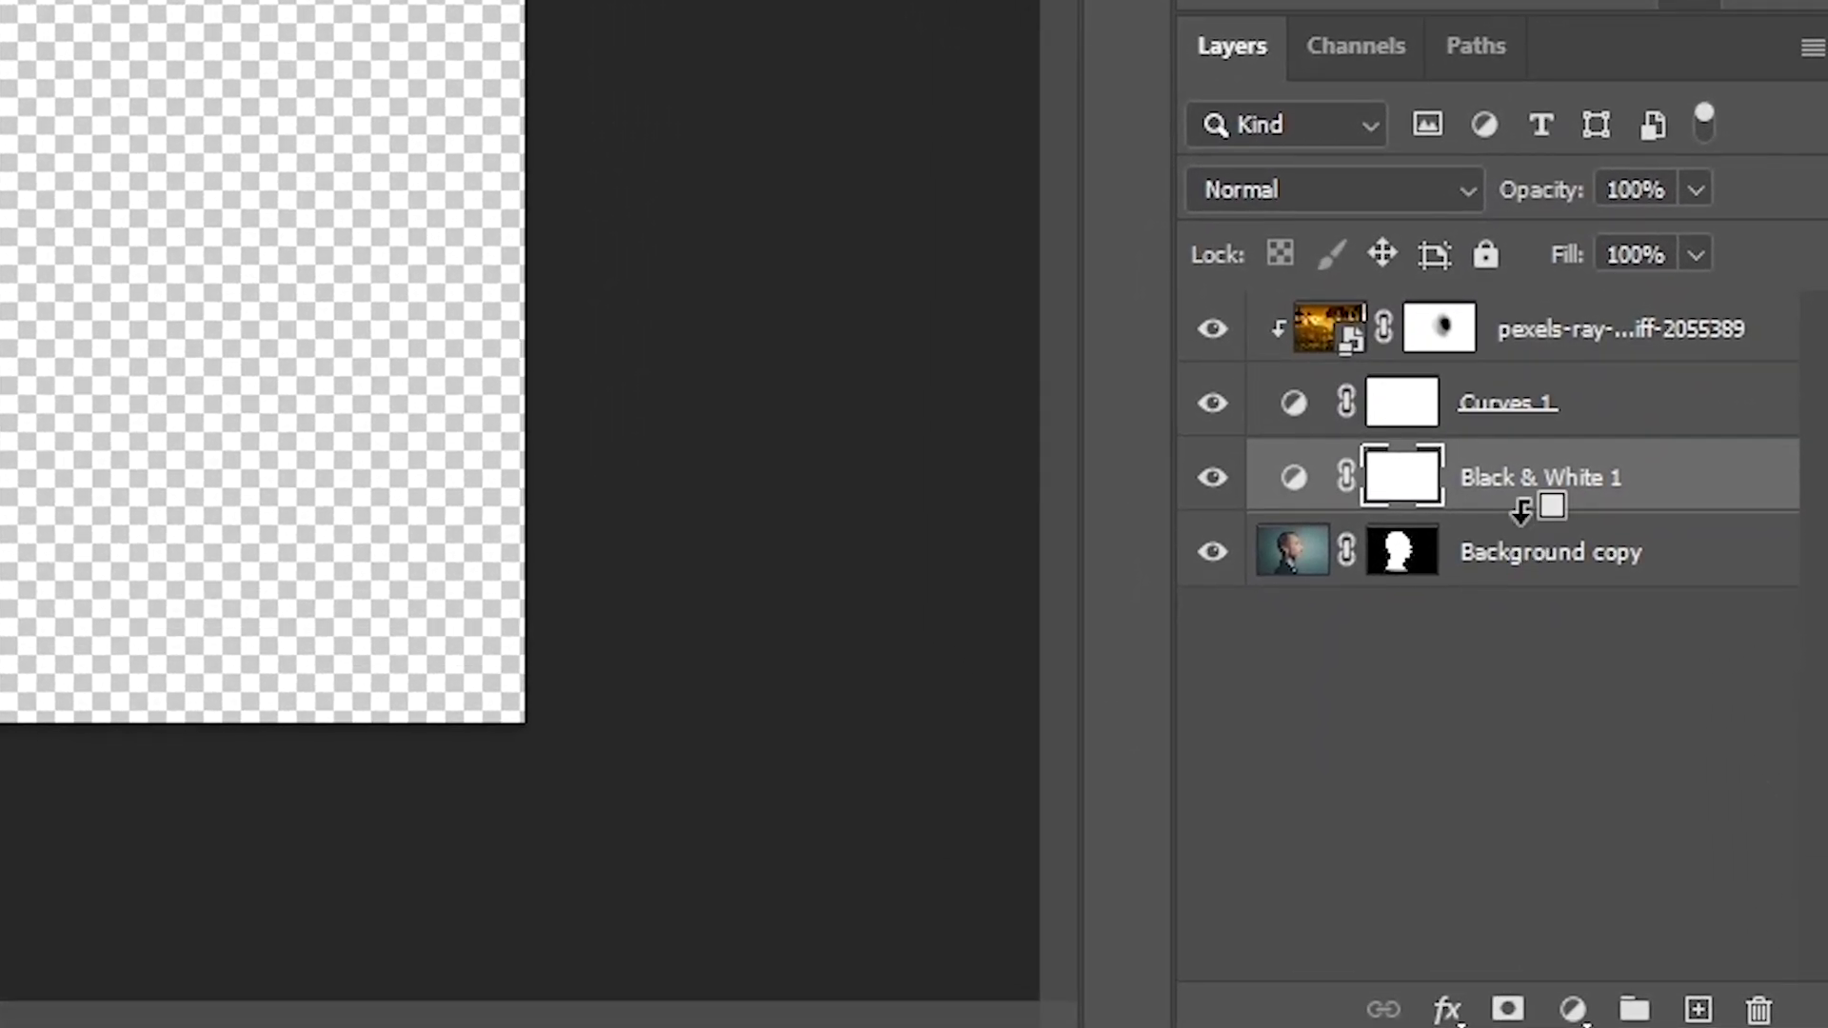
left_click(1521, 510, "alt")
left_click(1512, 436, "alt")
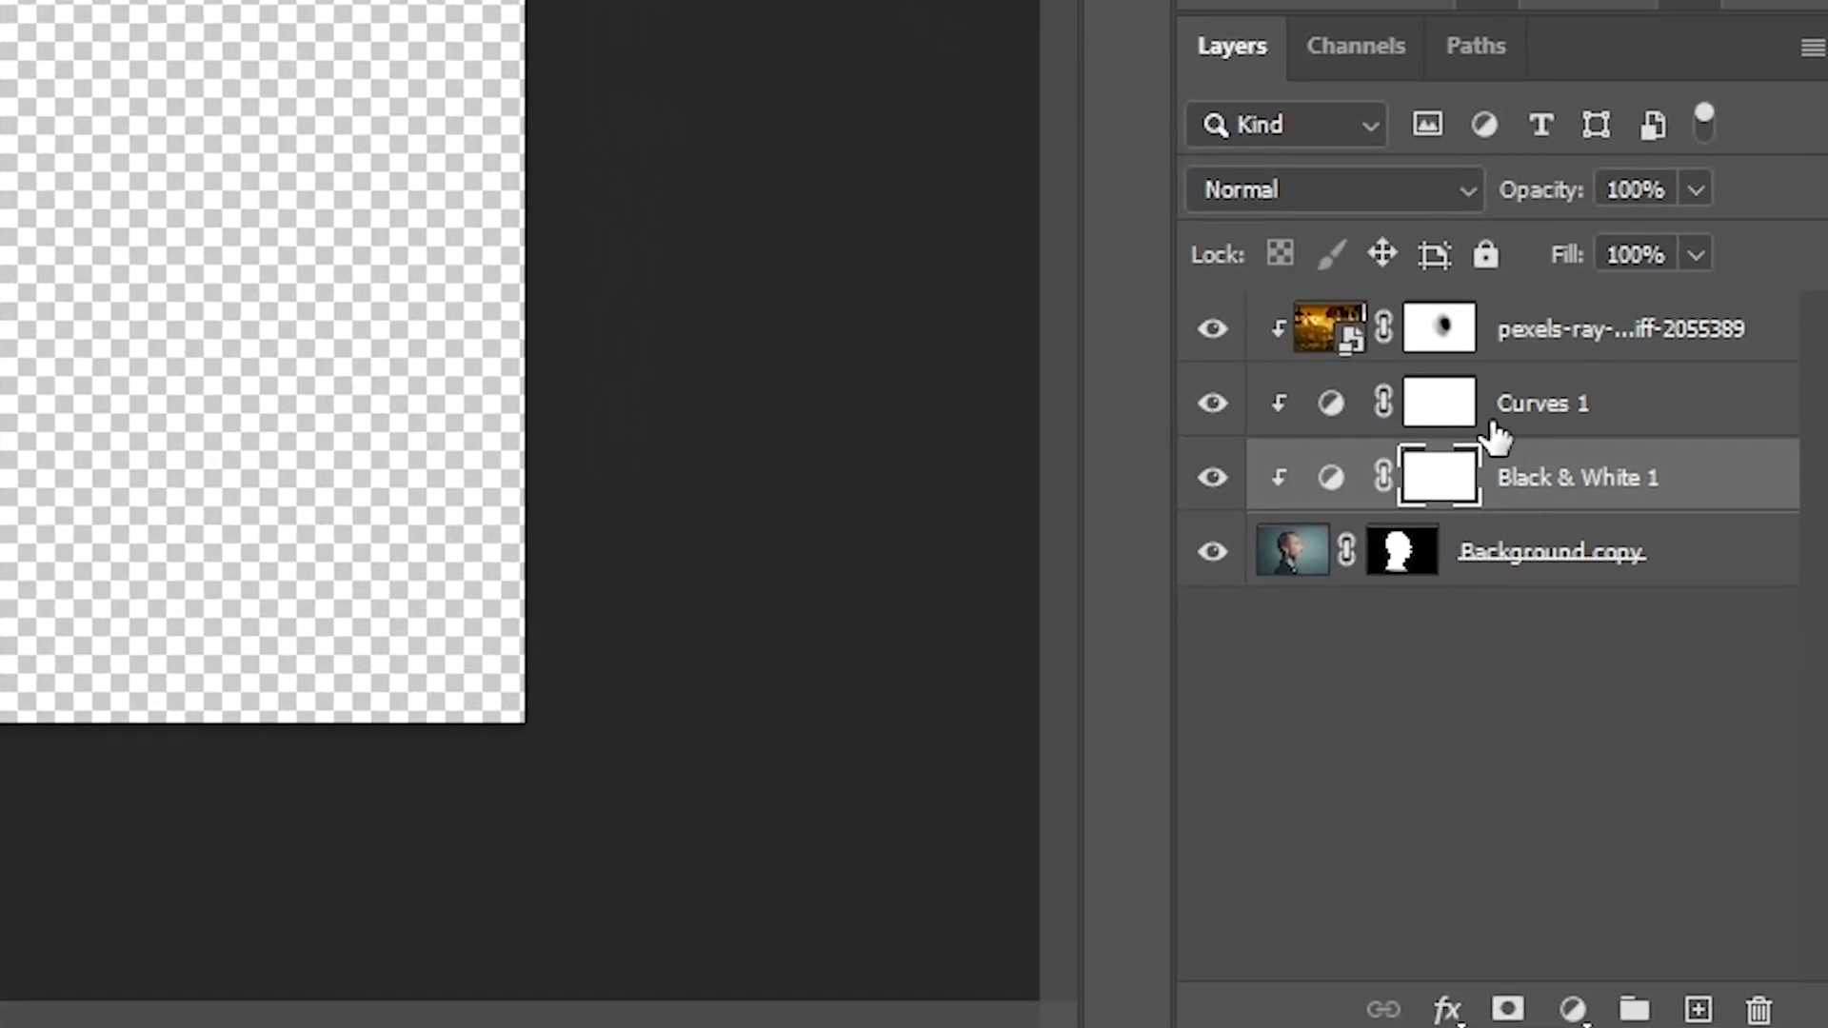
- Create Layer 1 at the bottom of the stack and fill it with sampled sunset yellow
left_click(1507, 554)
left_click(1697, 1009)
left_click_drag(1538, 624, 1553, 738)
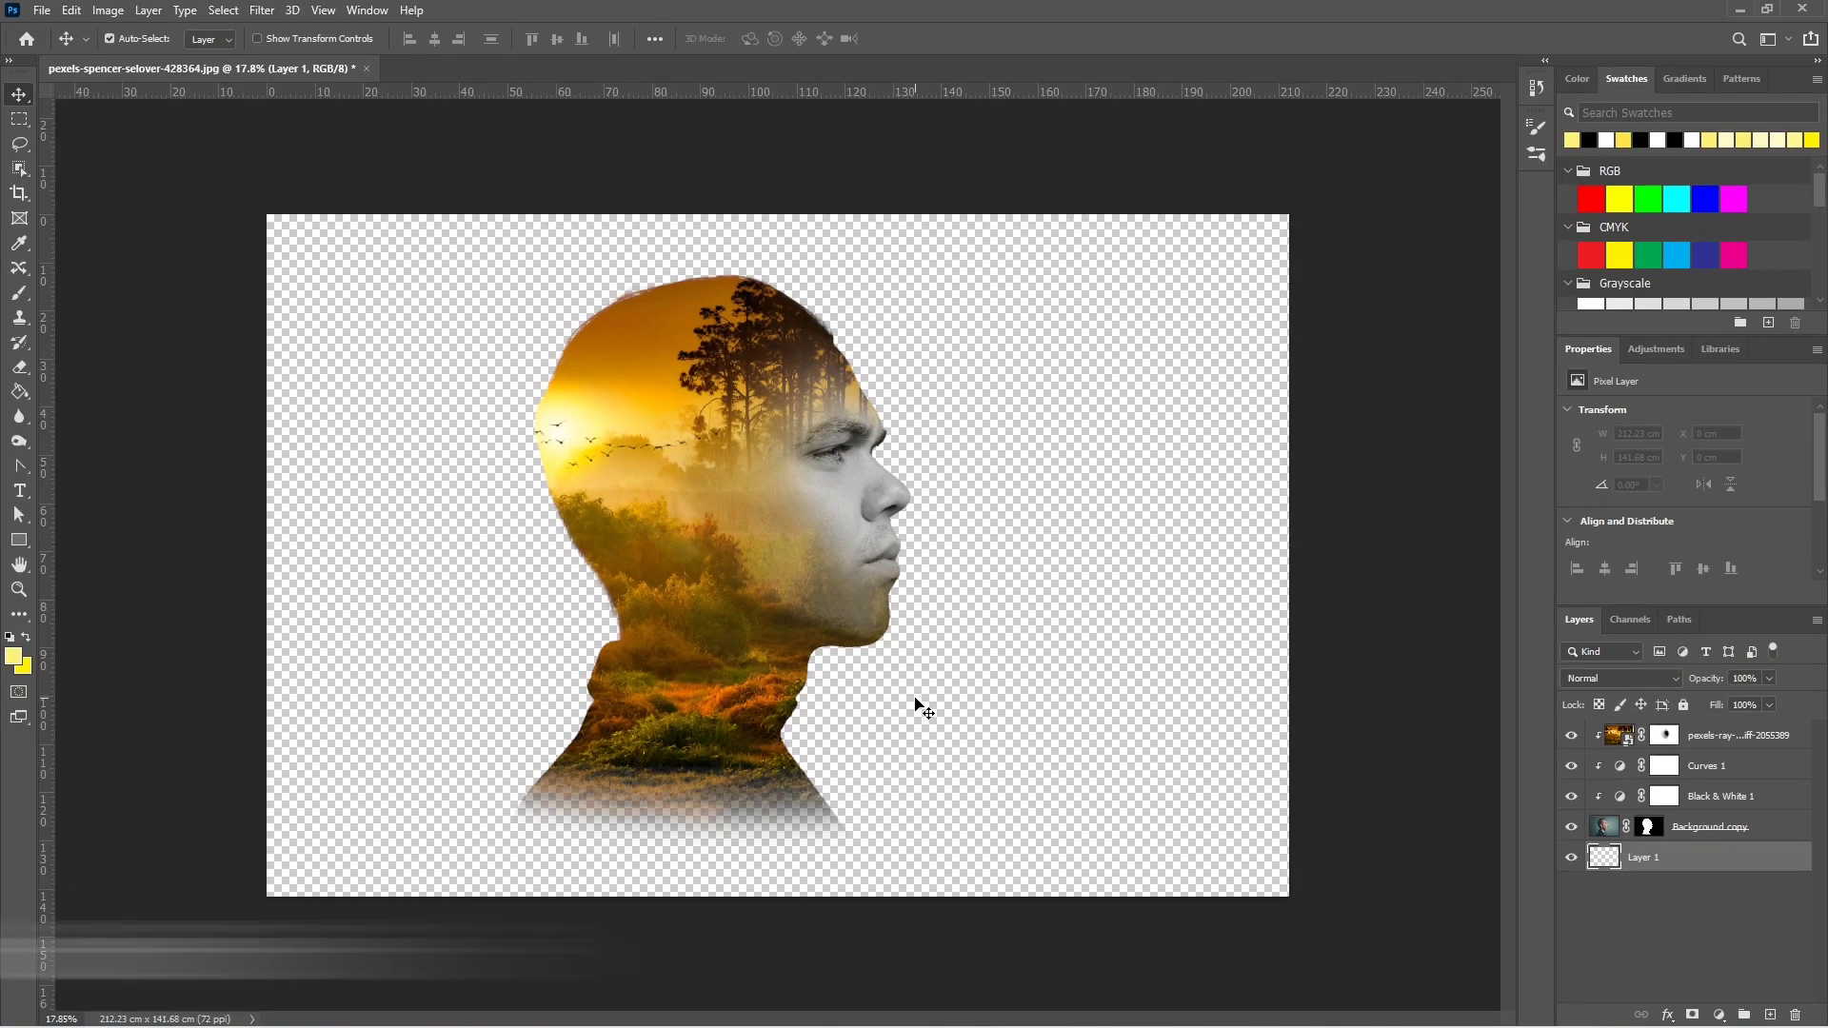
key("i")
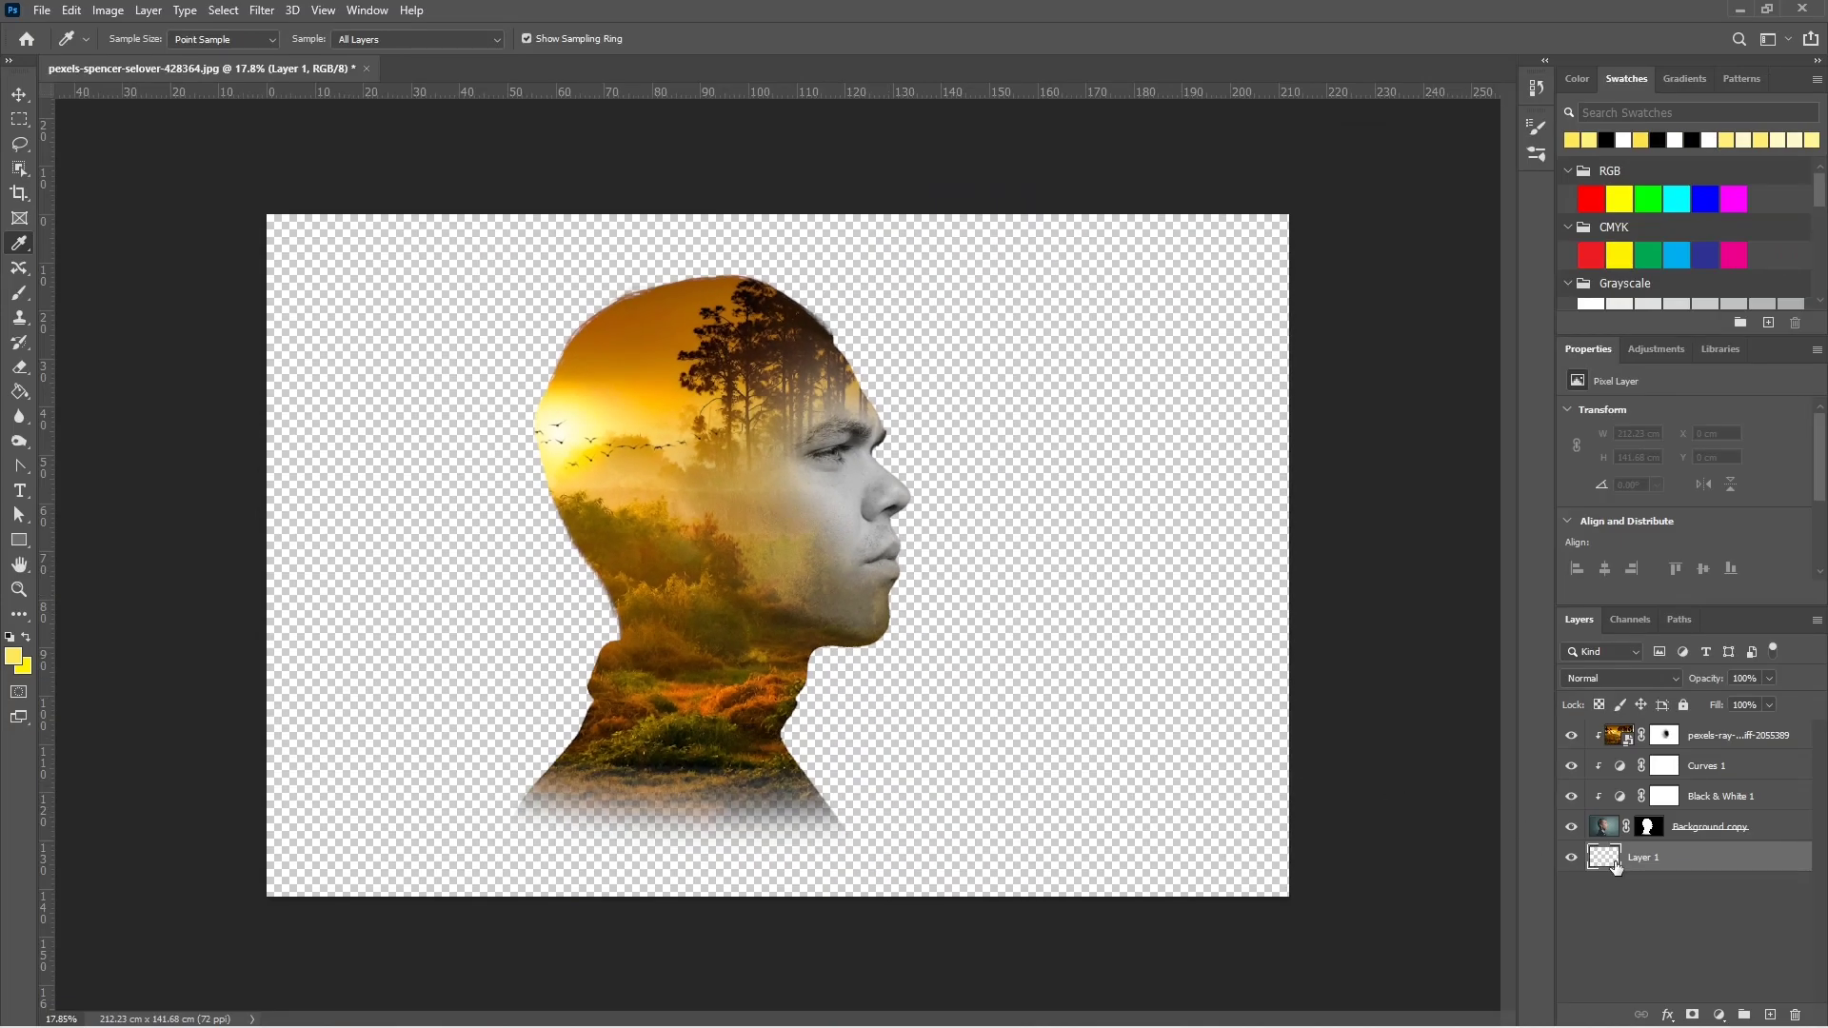
key("alt+BackSpace")
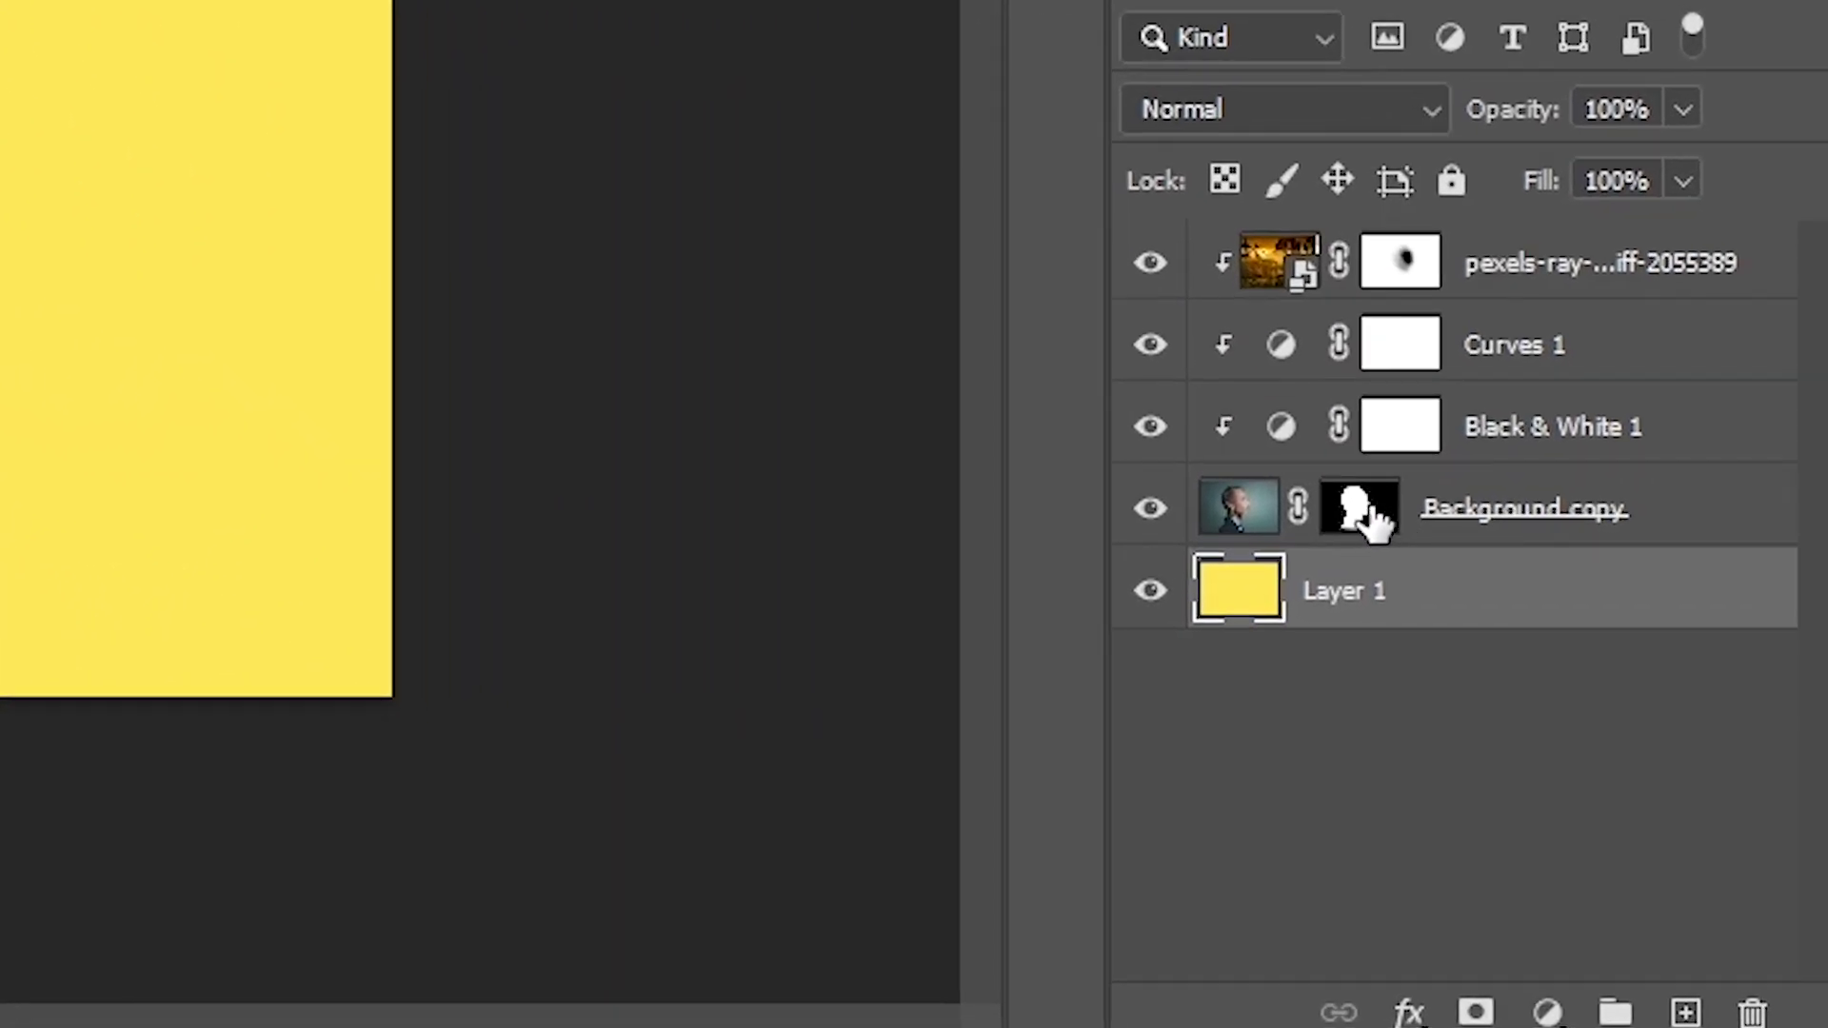
left_click(1648, 827)
key("b")
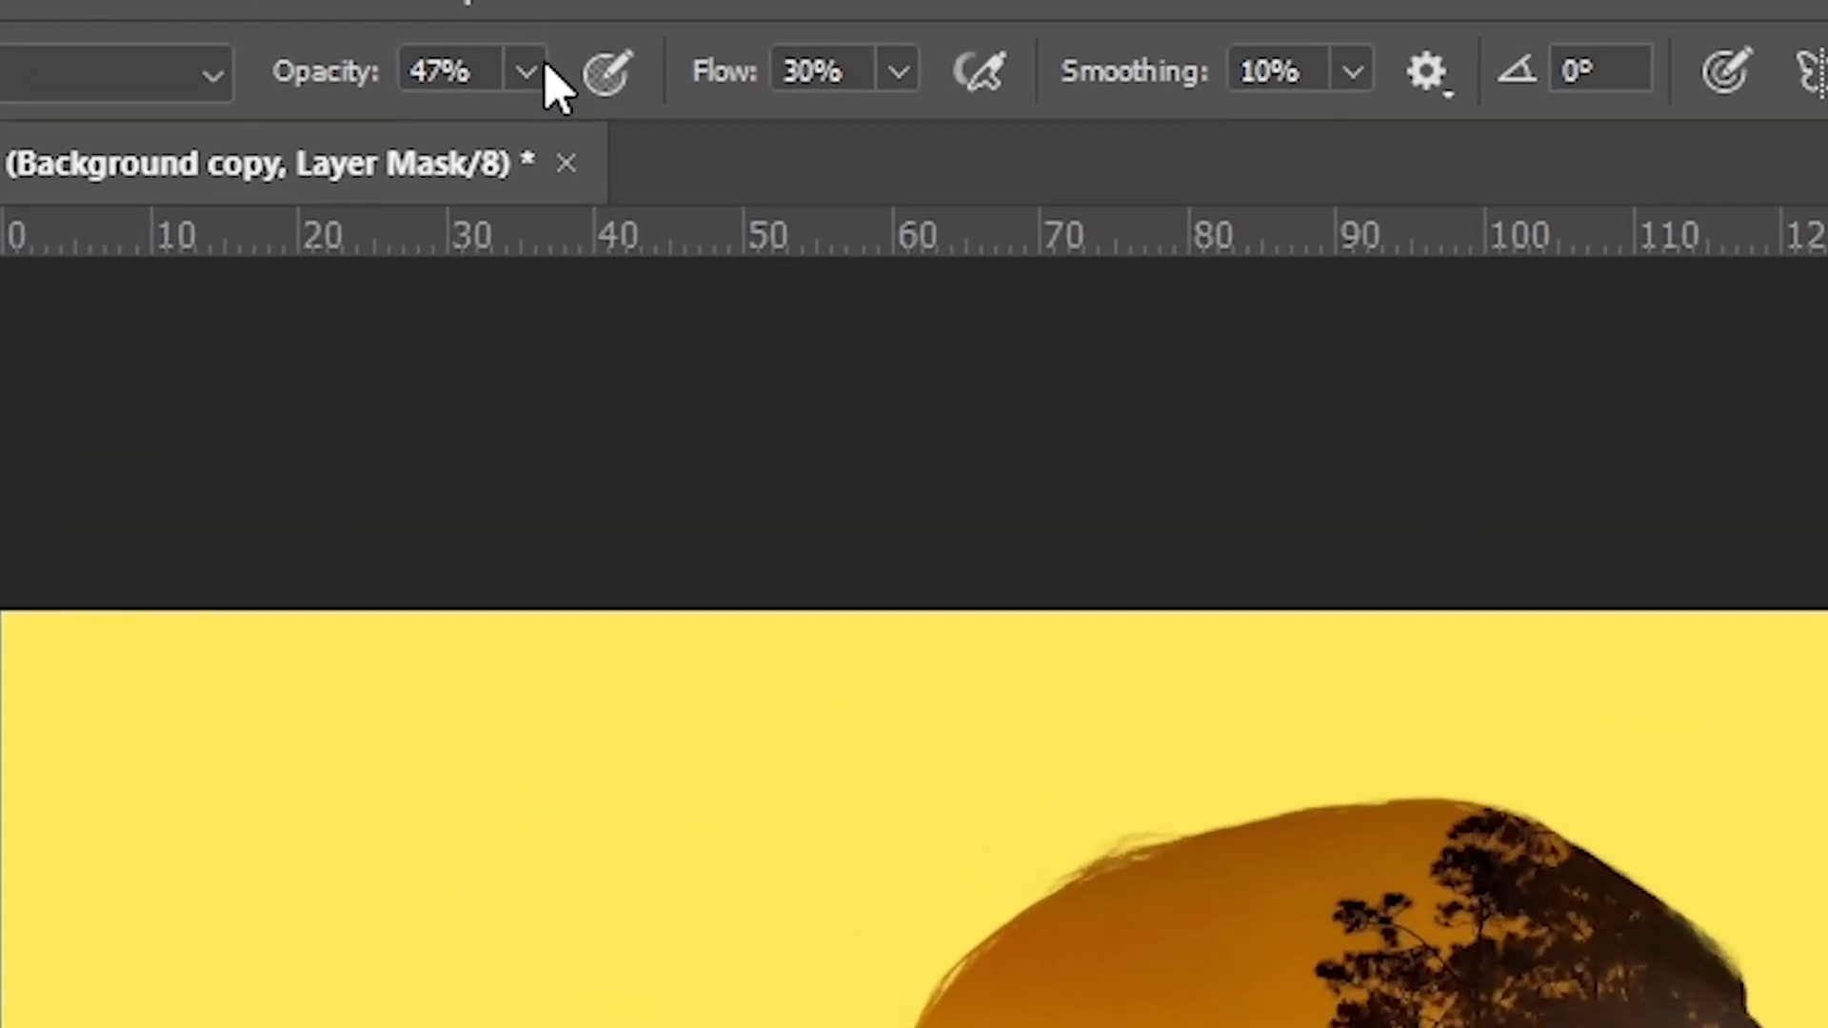
- Paint black at 82% brush opacity over the top and back of the head on the portrait mask
left_click(437, 39)
left_click_drag(436, 66, 463, 77)
left_click_drag(614, 211, 624, 204)
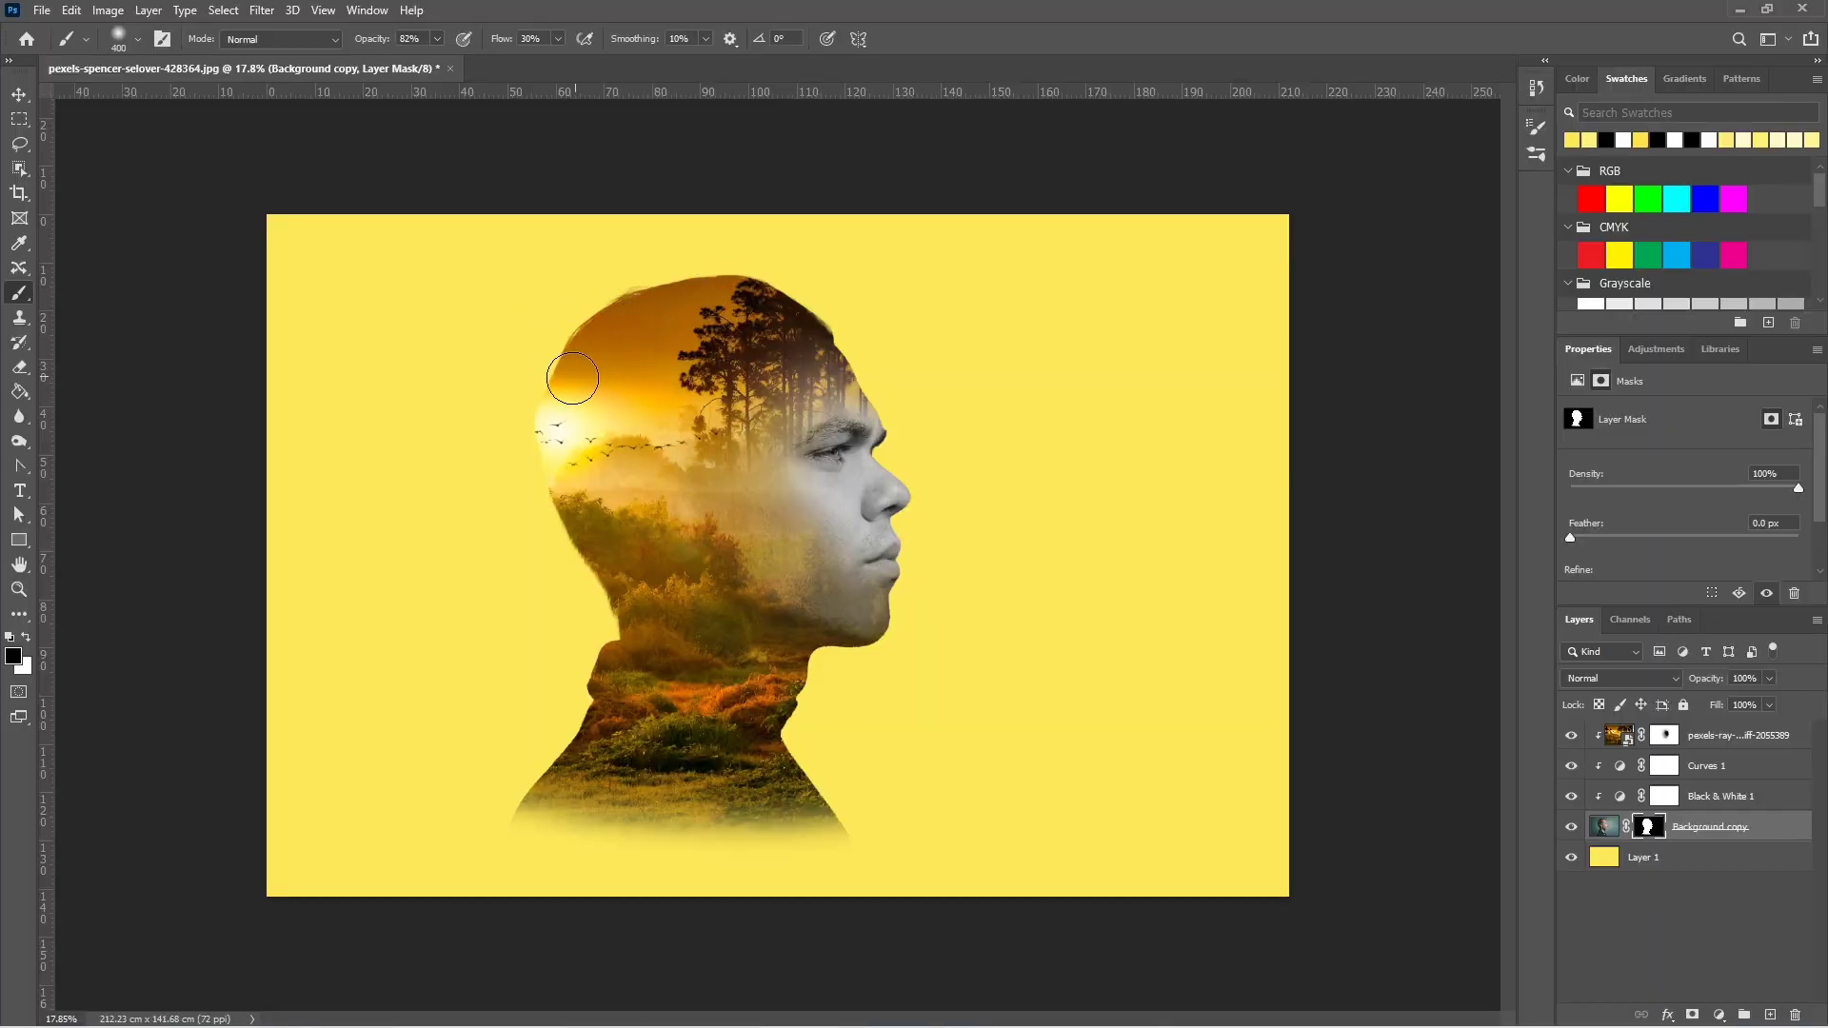
left_click_drag(556, 378, 605, 299)
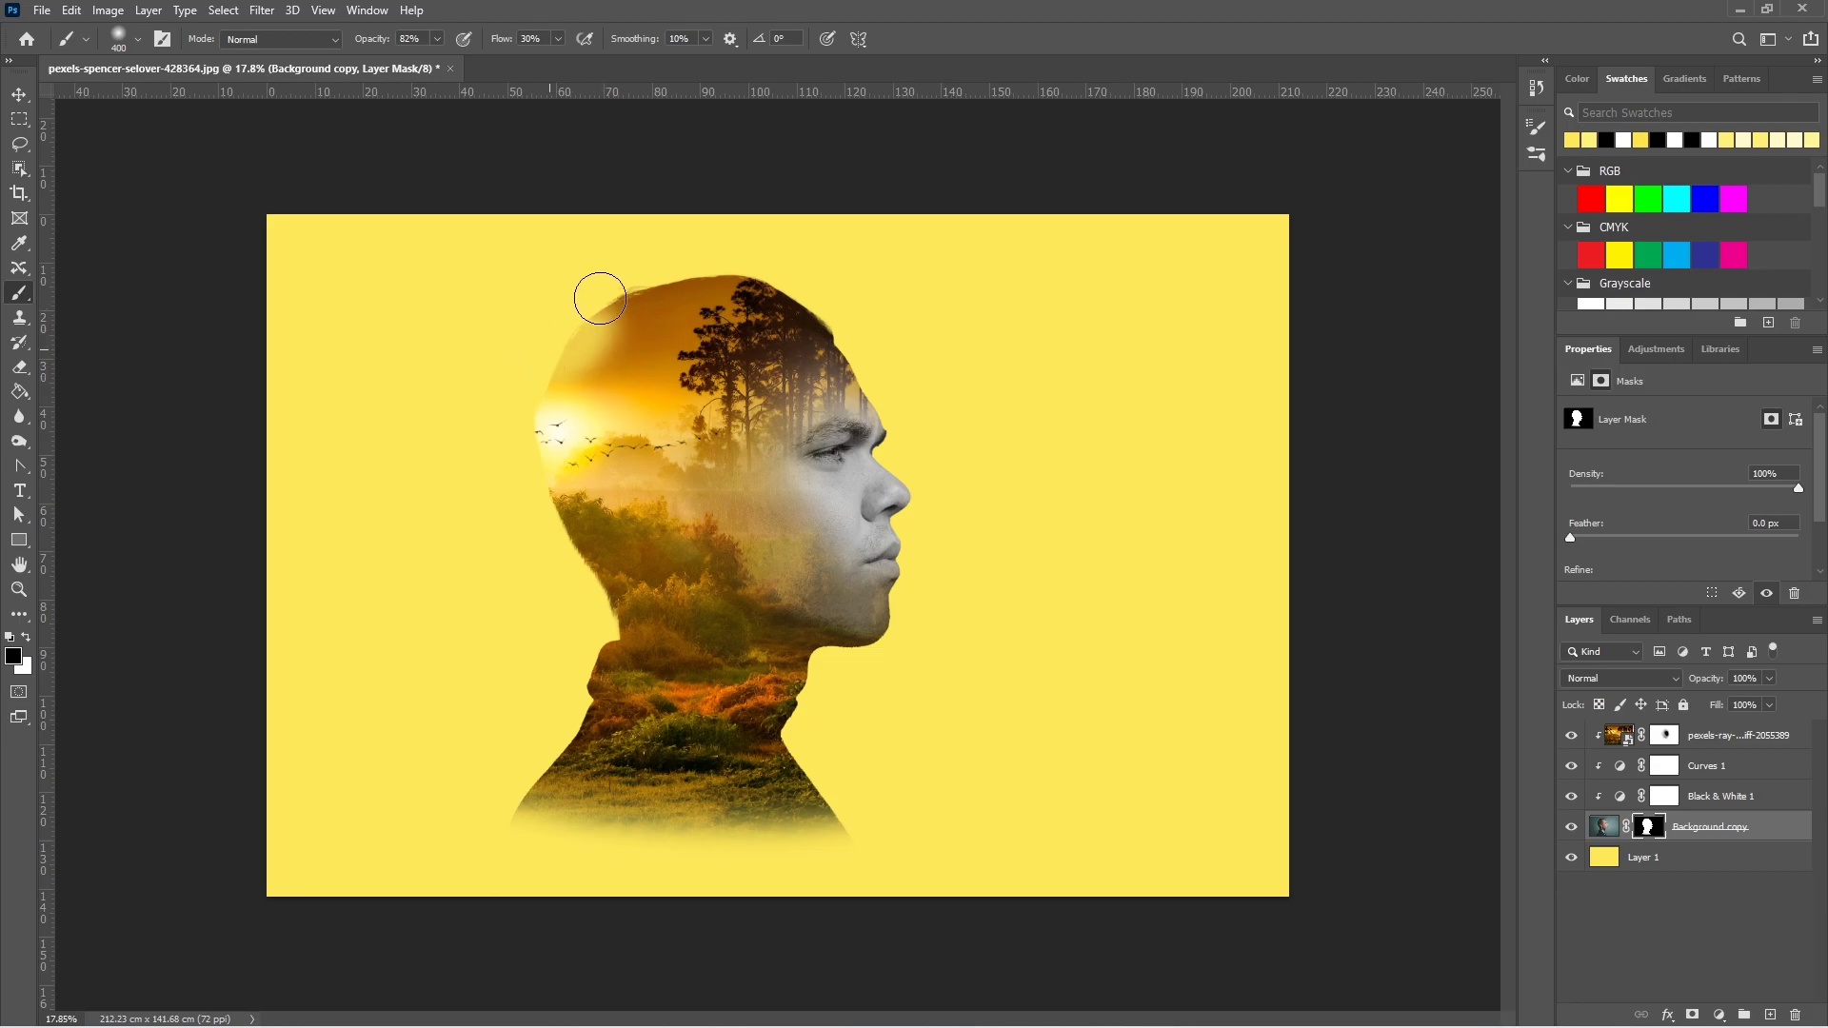
mouse_move(592, 322)
left_mouse_down()
mouse_move(539, 343)
mouse_move(723, 286)
left_mouse_up()
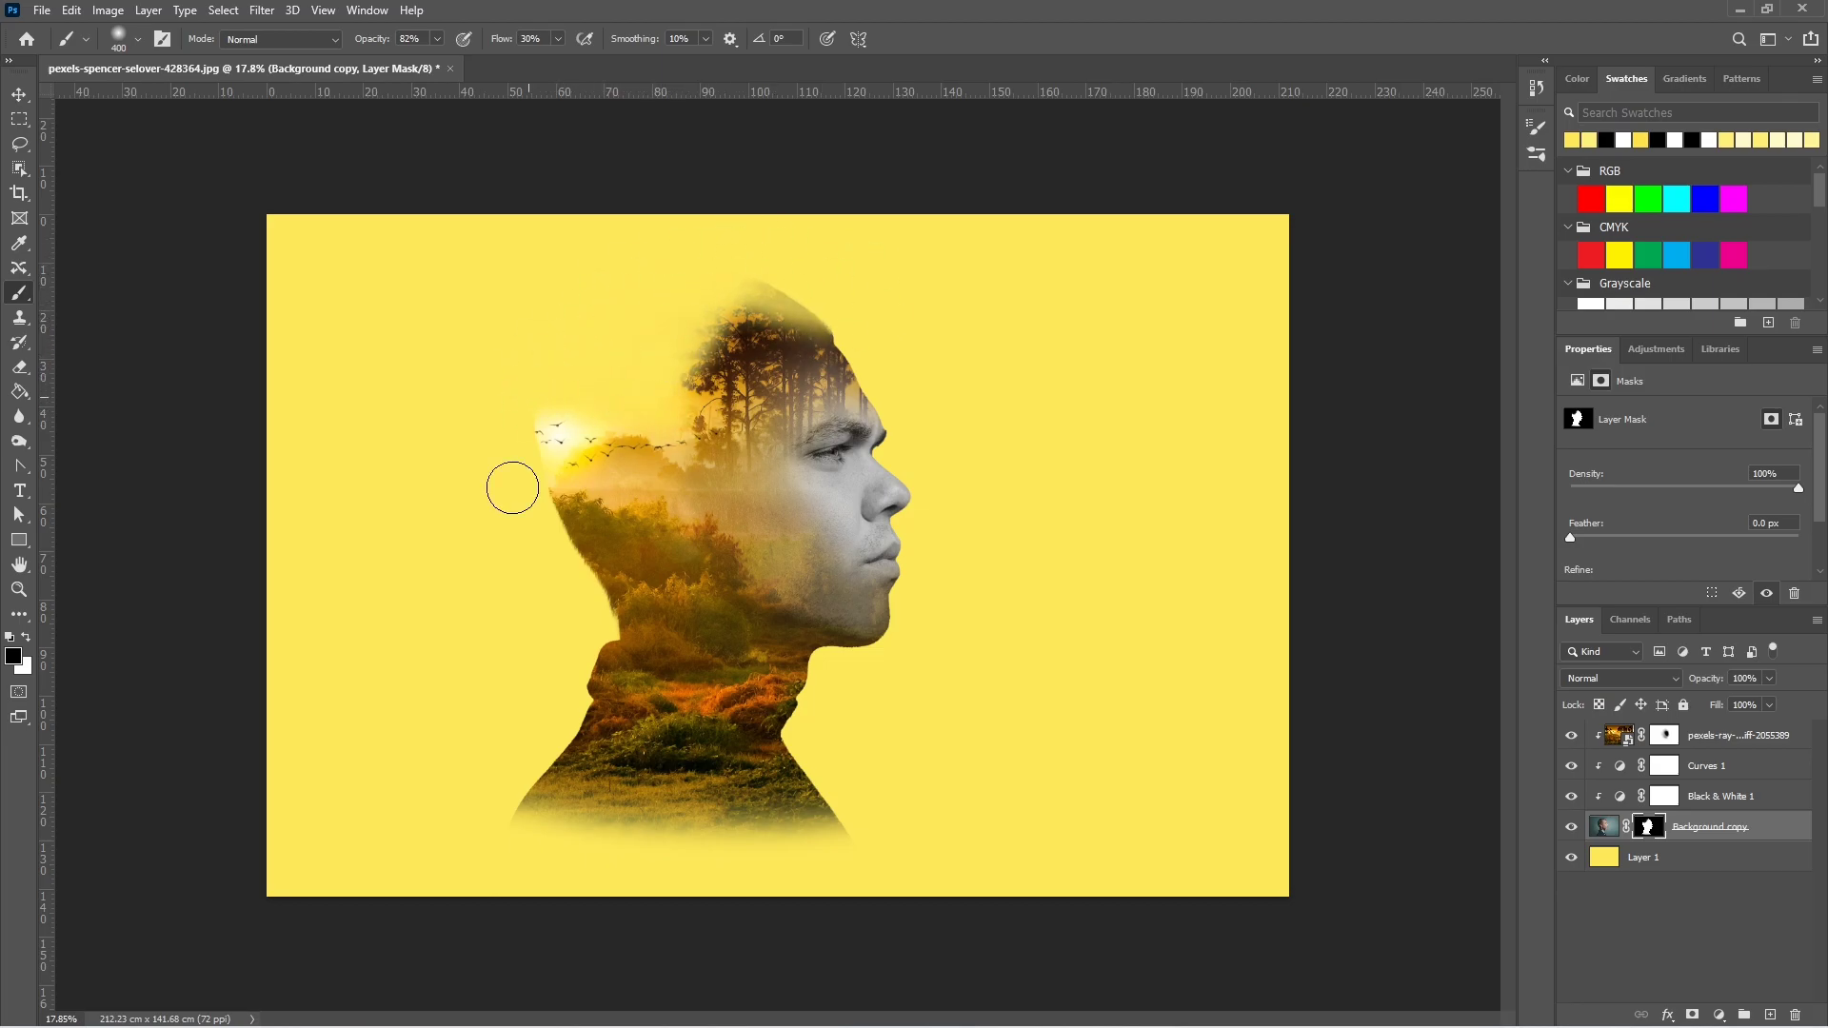
key("ctrl+z")
key("ctrl+shift+z")
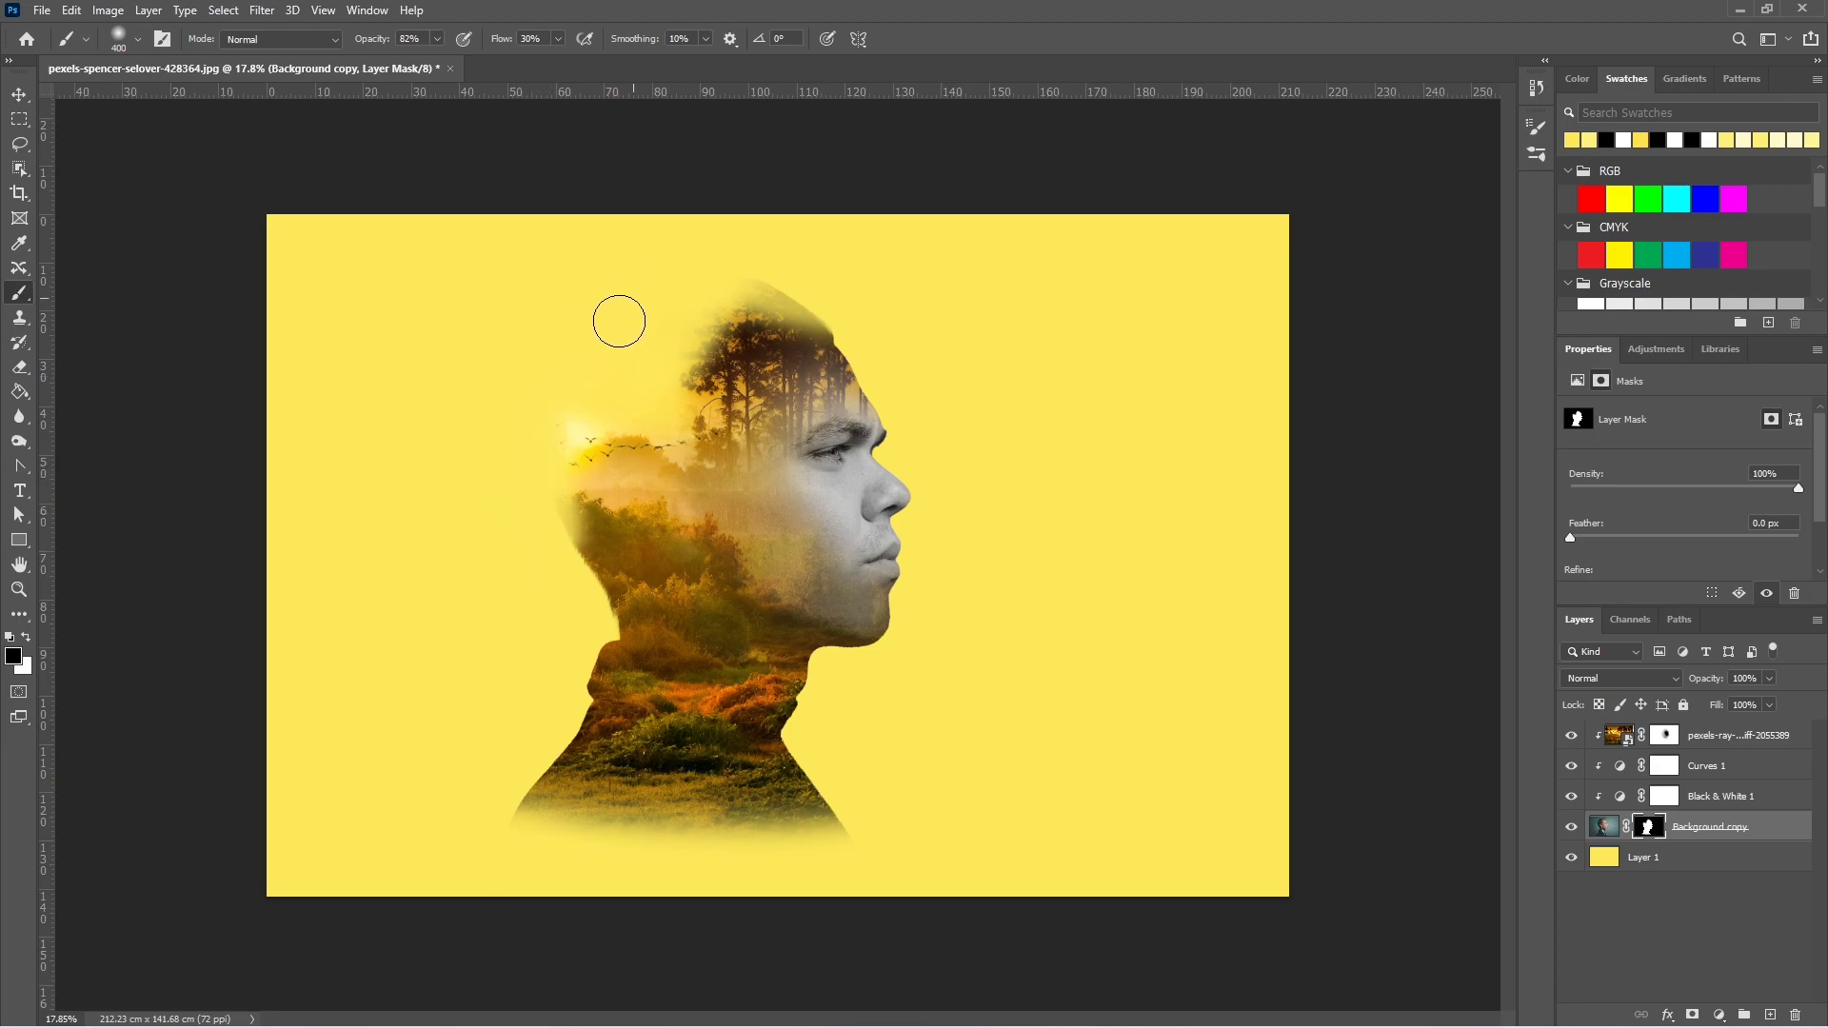
left_click(1577, 743)
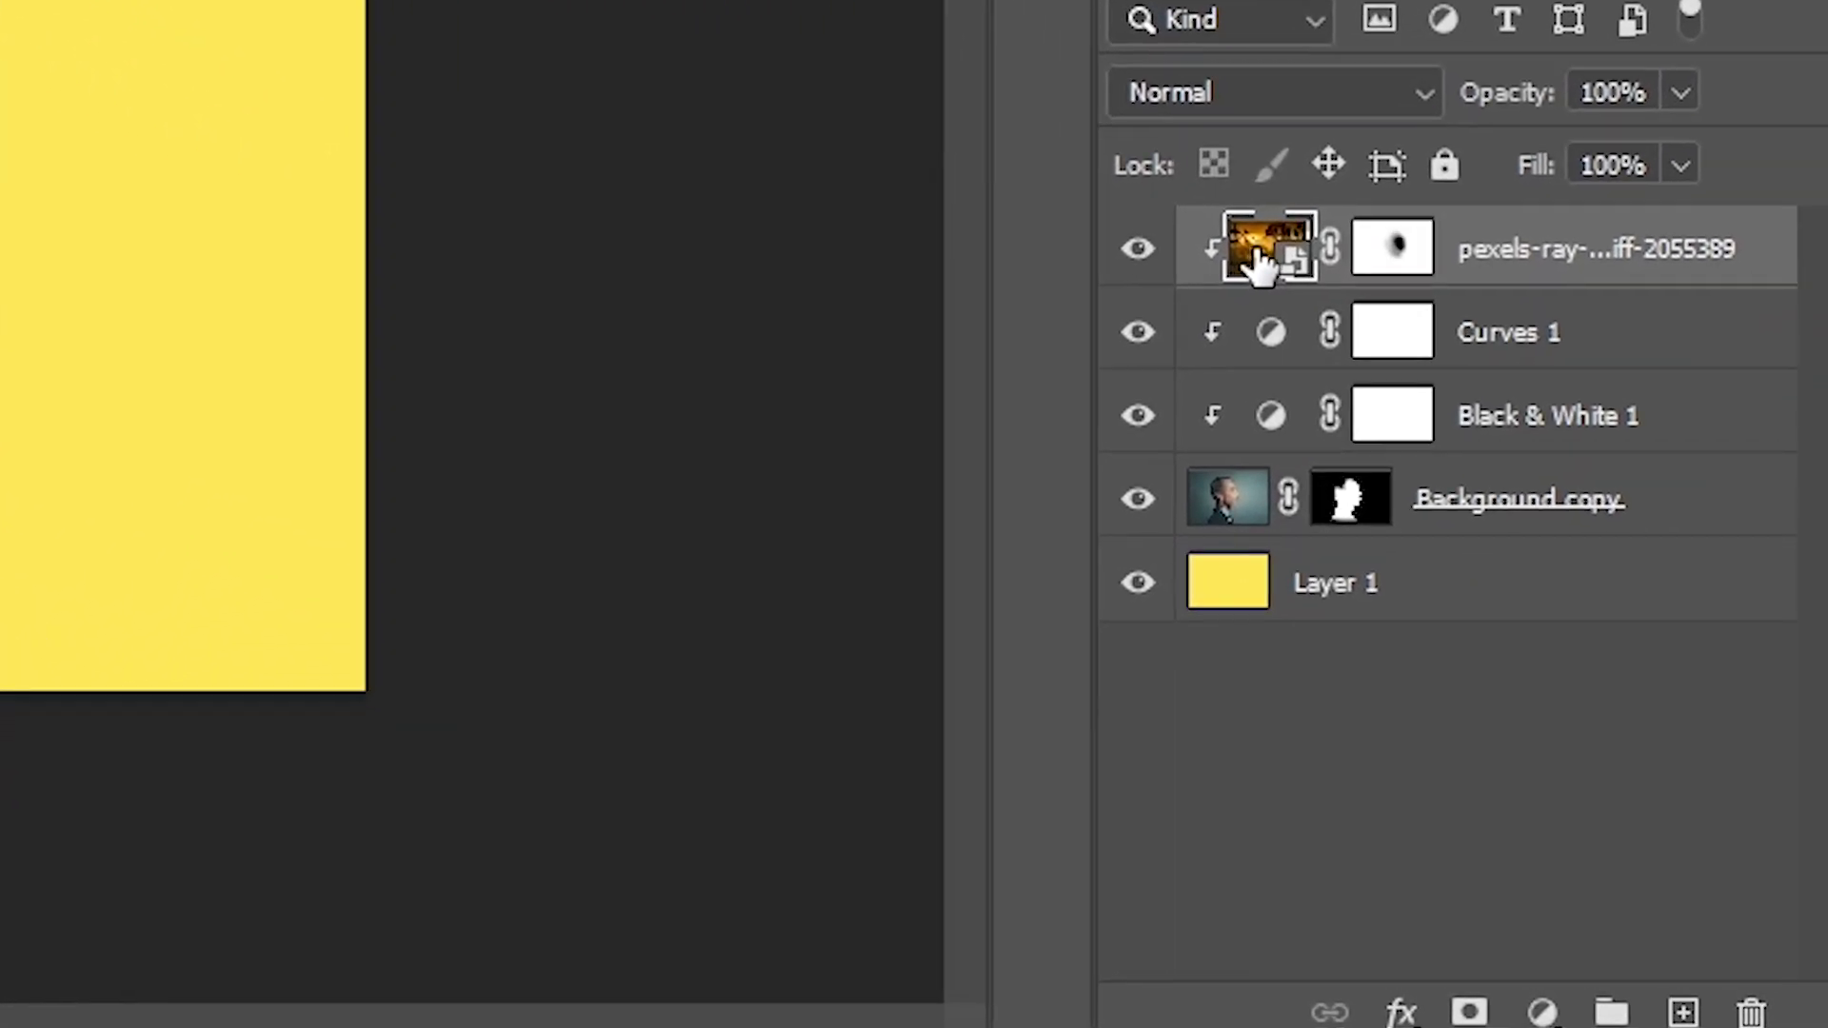
- Duplicate the forest layer, delete its mask, set Multiply, and add an inverted black mask
key("ctrl+j")
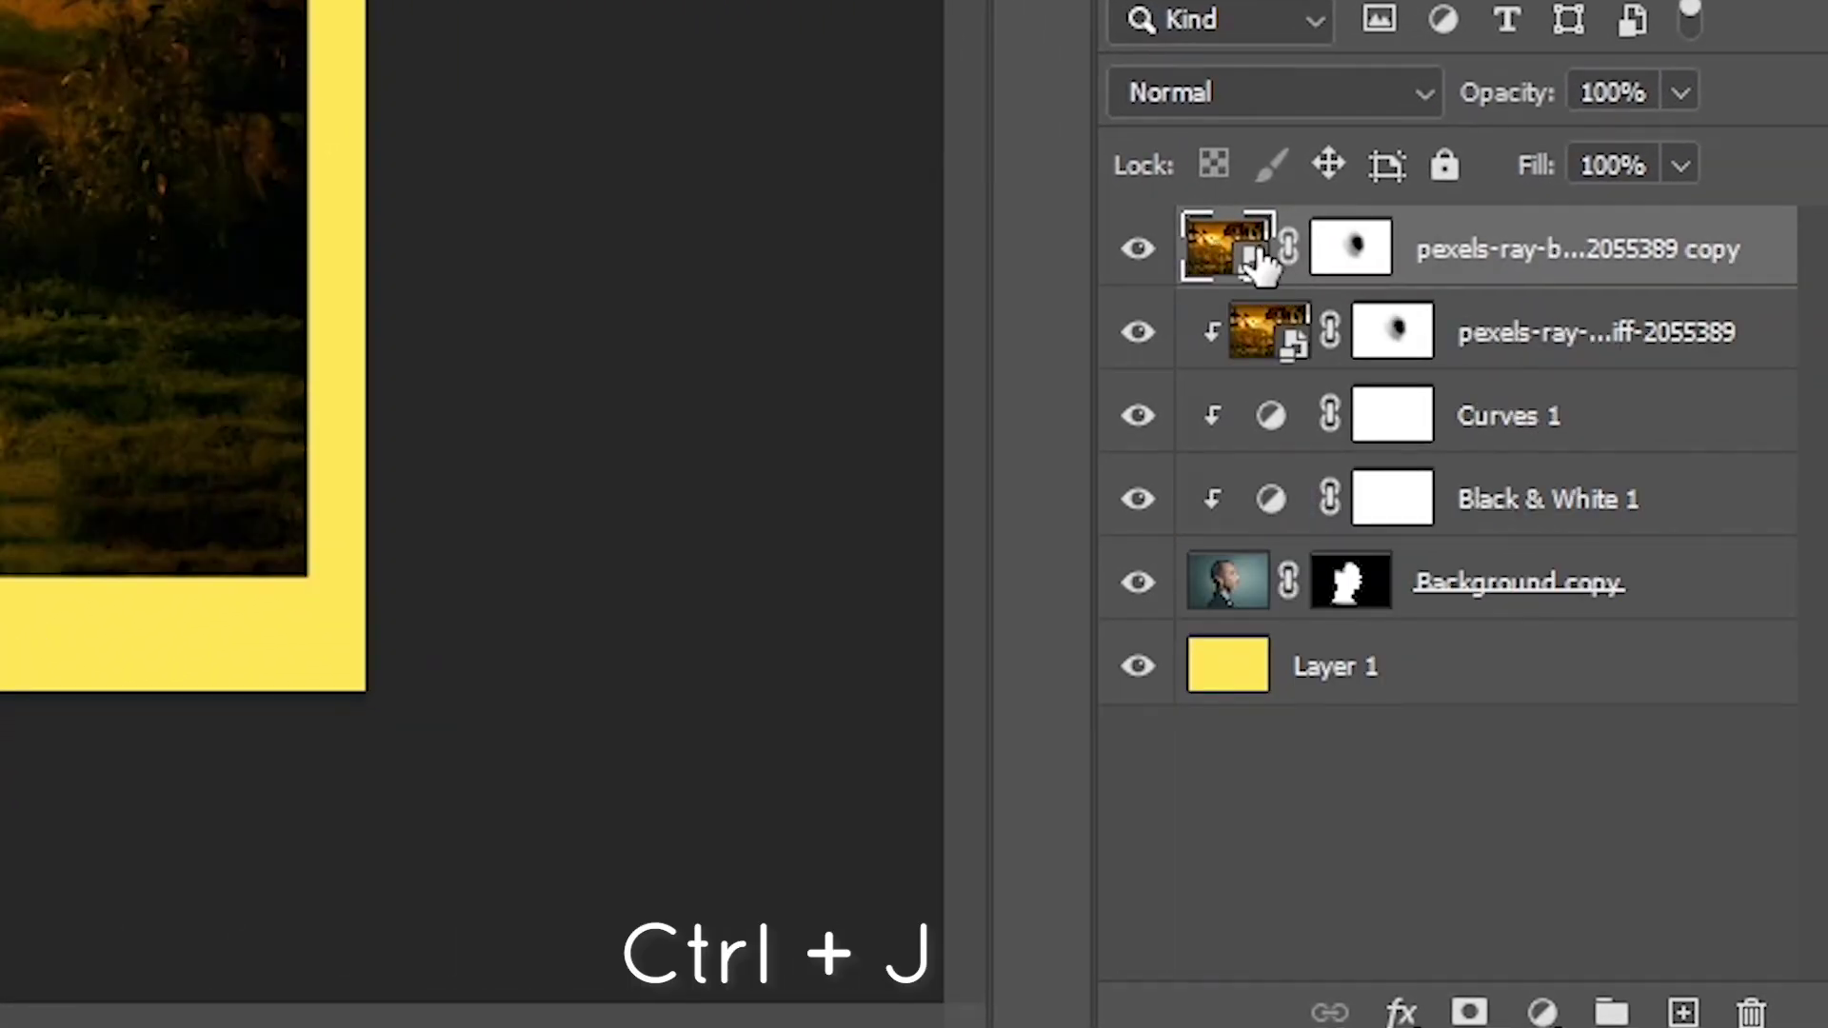
left_click(1353, 262)
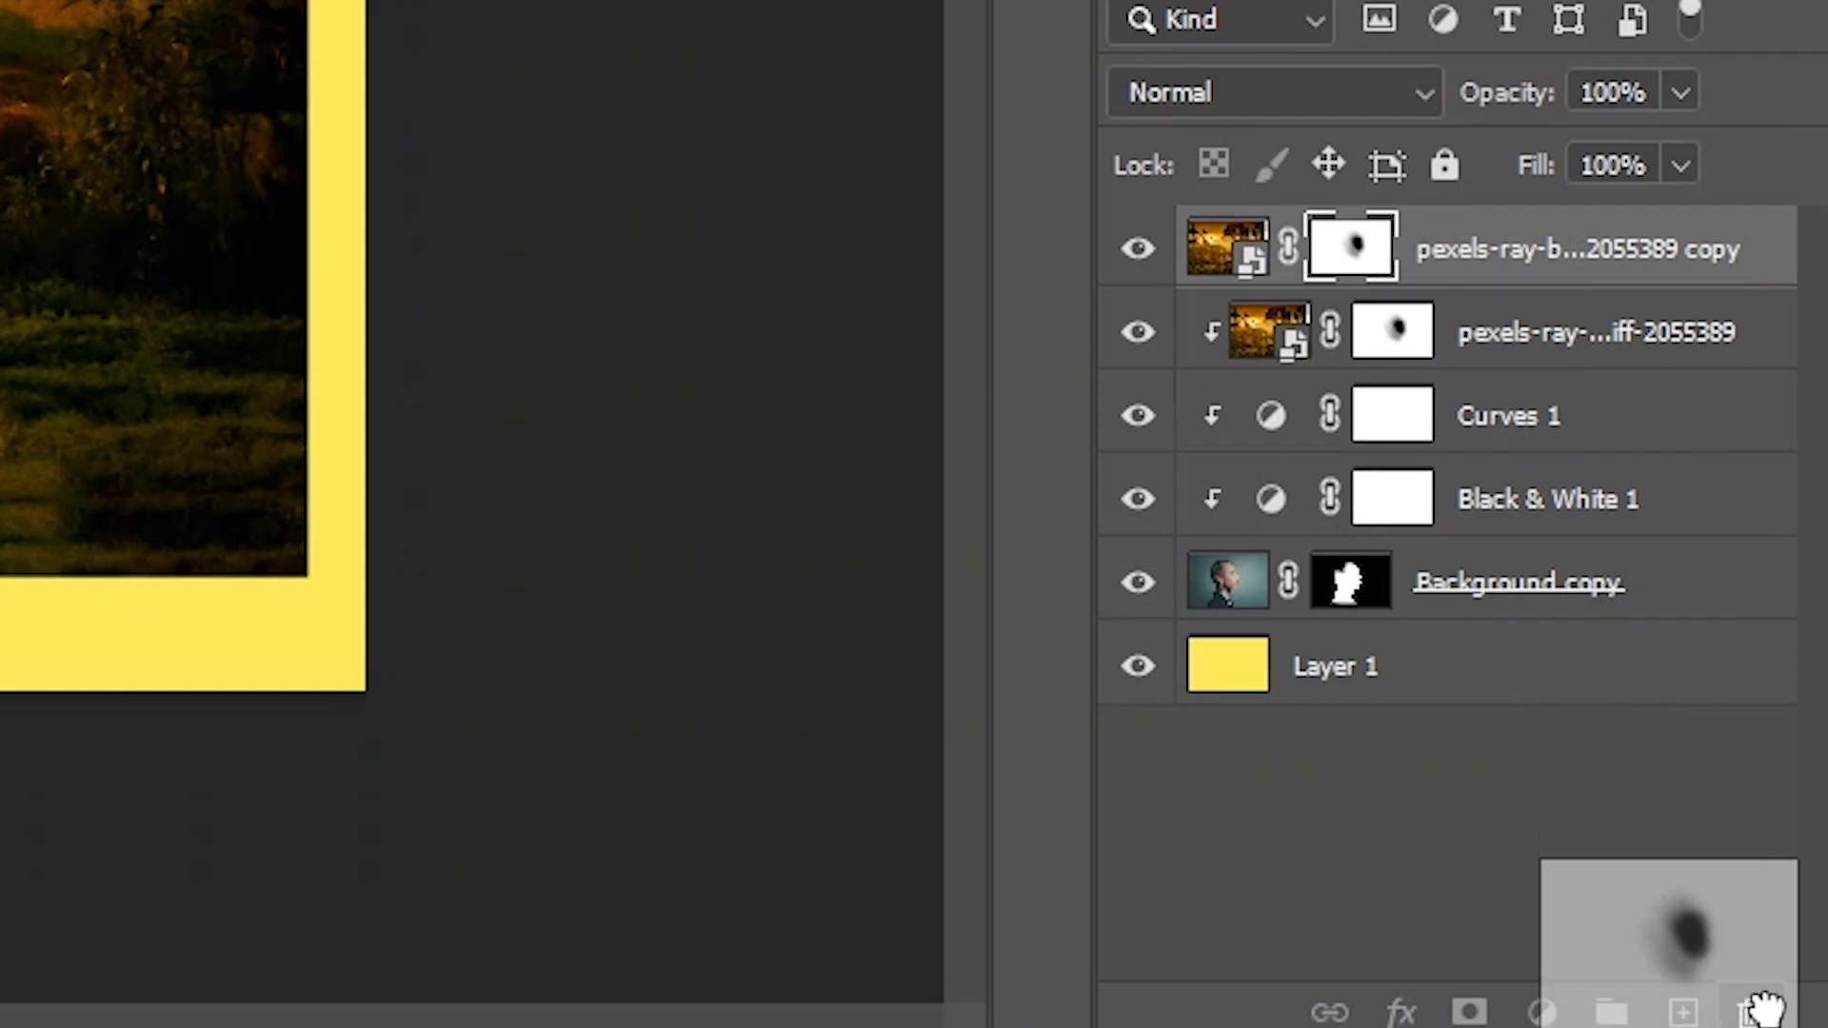
left_click_drag(1354, 262, 1752, 1011)
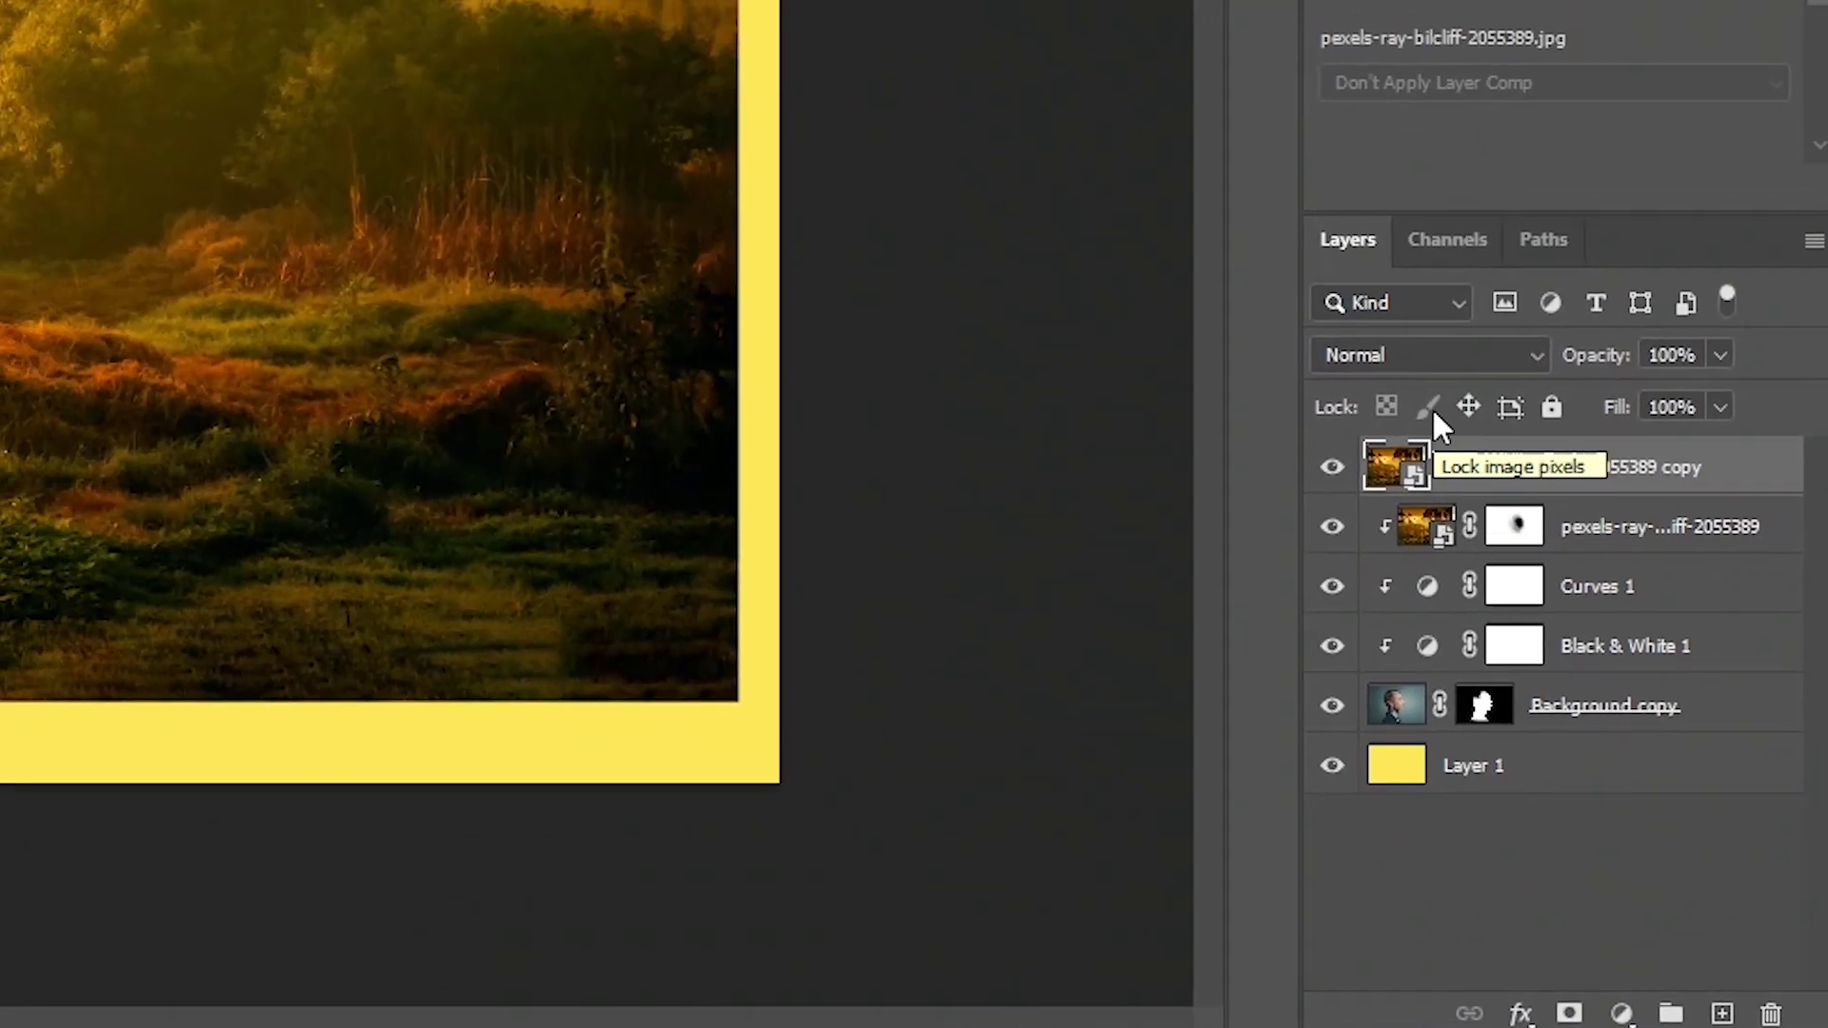
left_click(1426, 357)
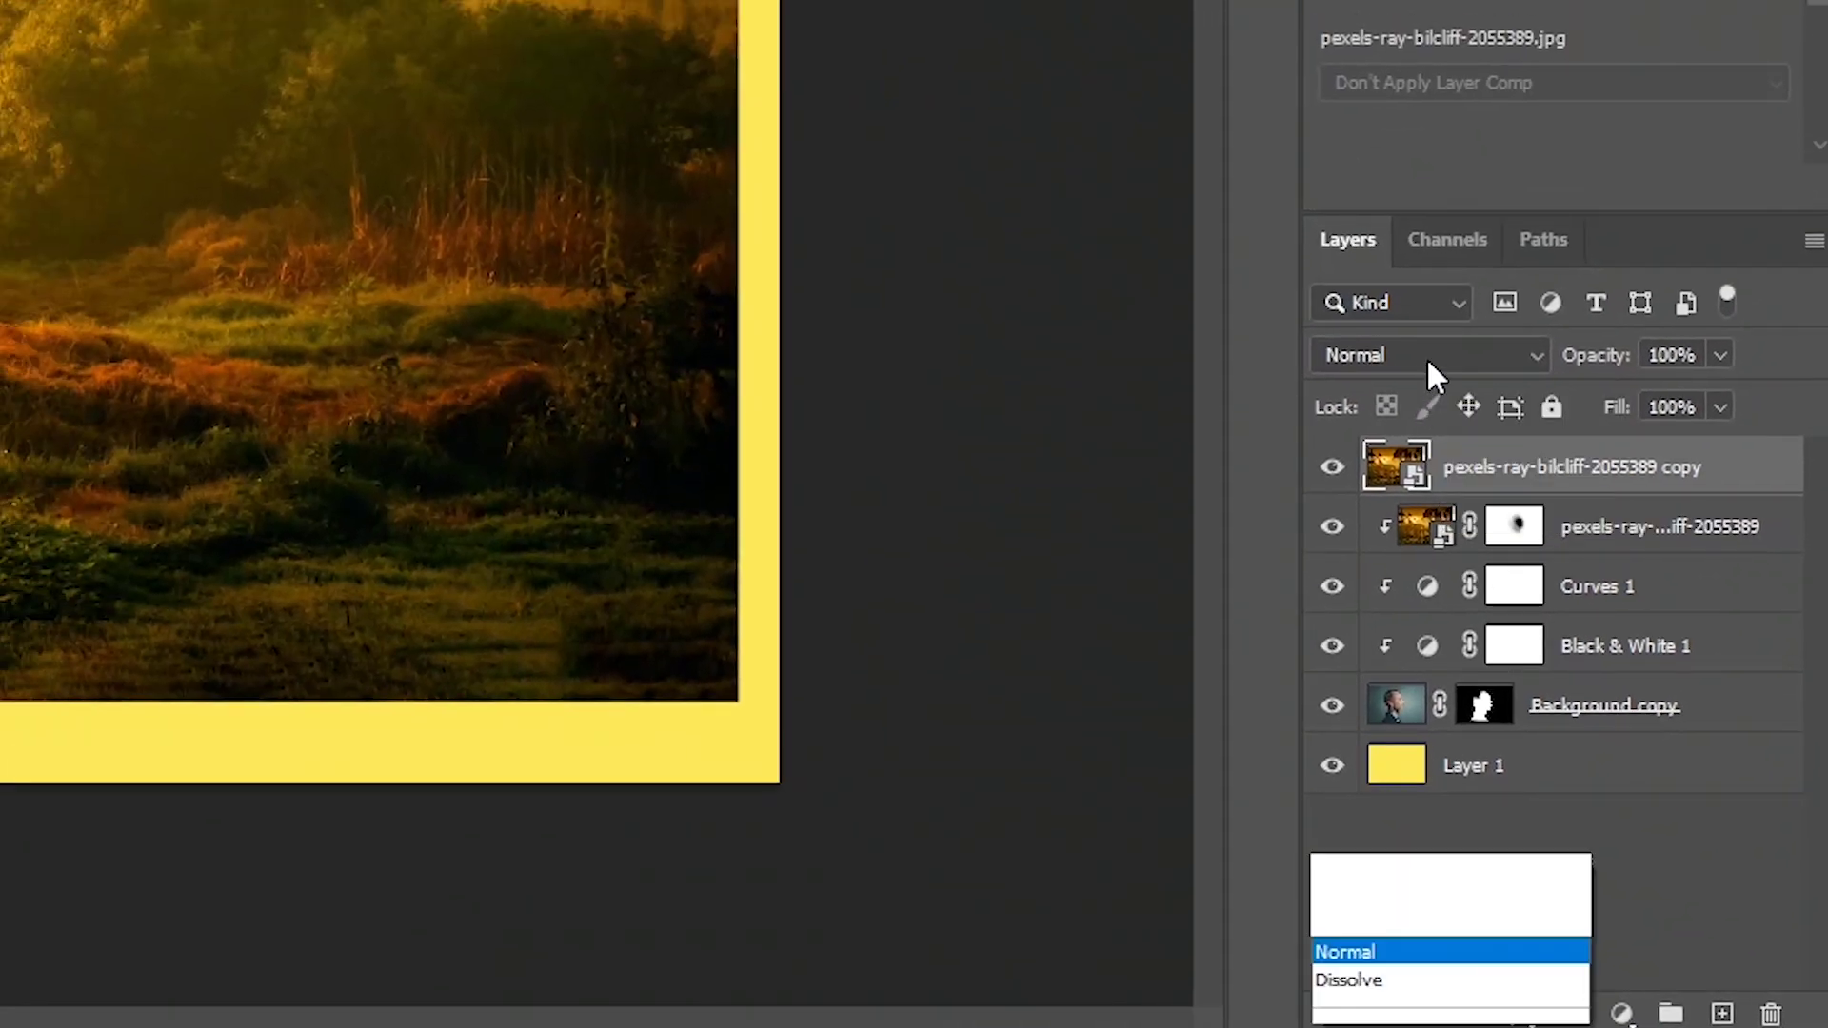
left_click(1371, 252)
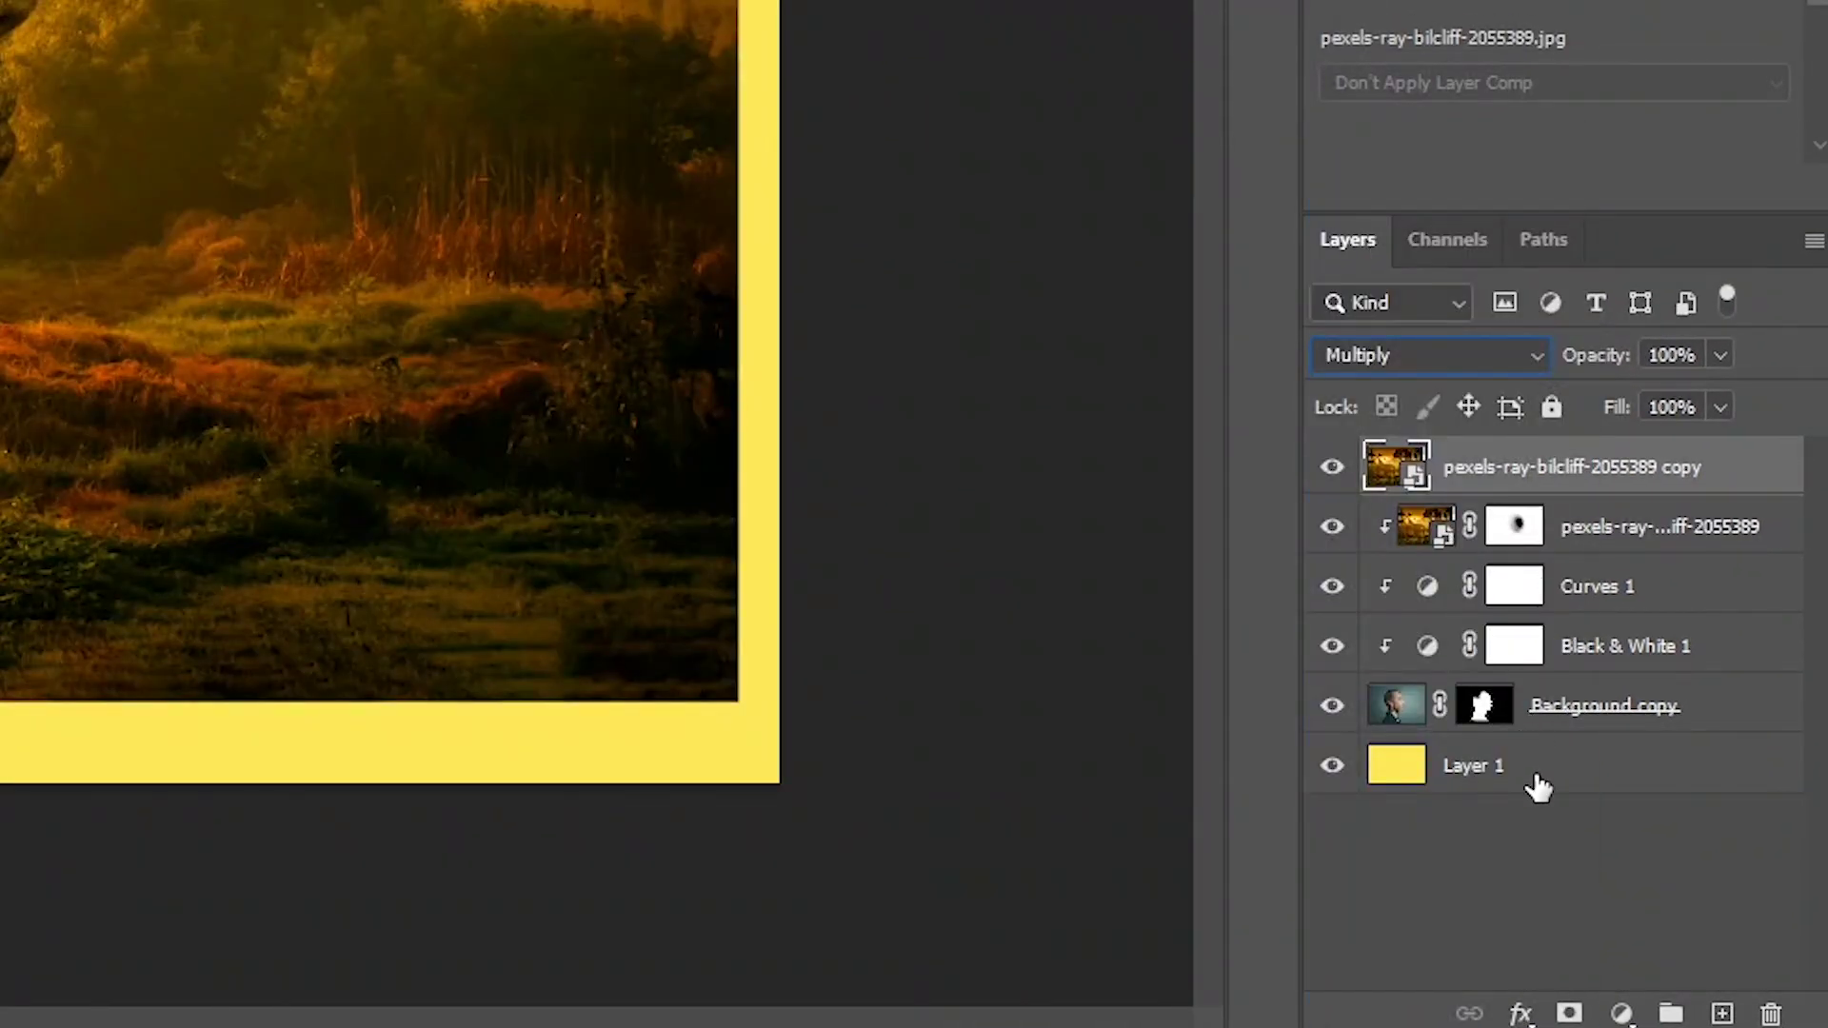
left_click(1570, 1014)
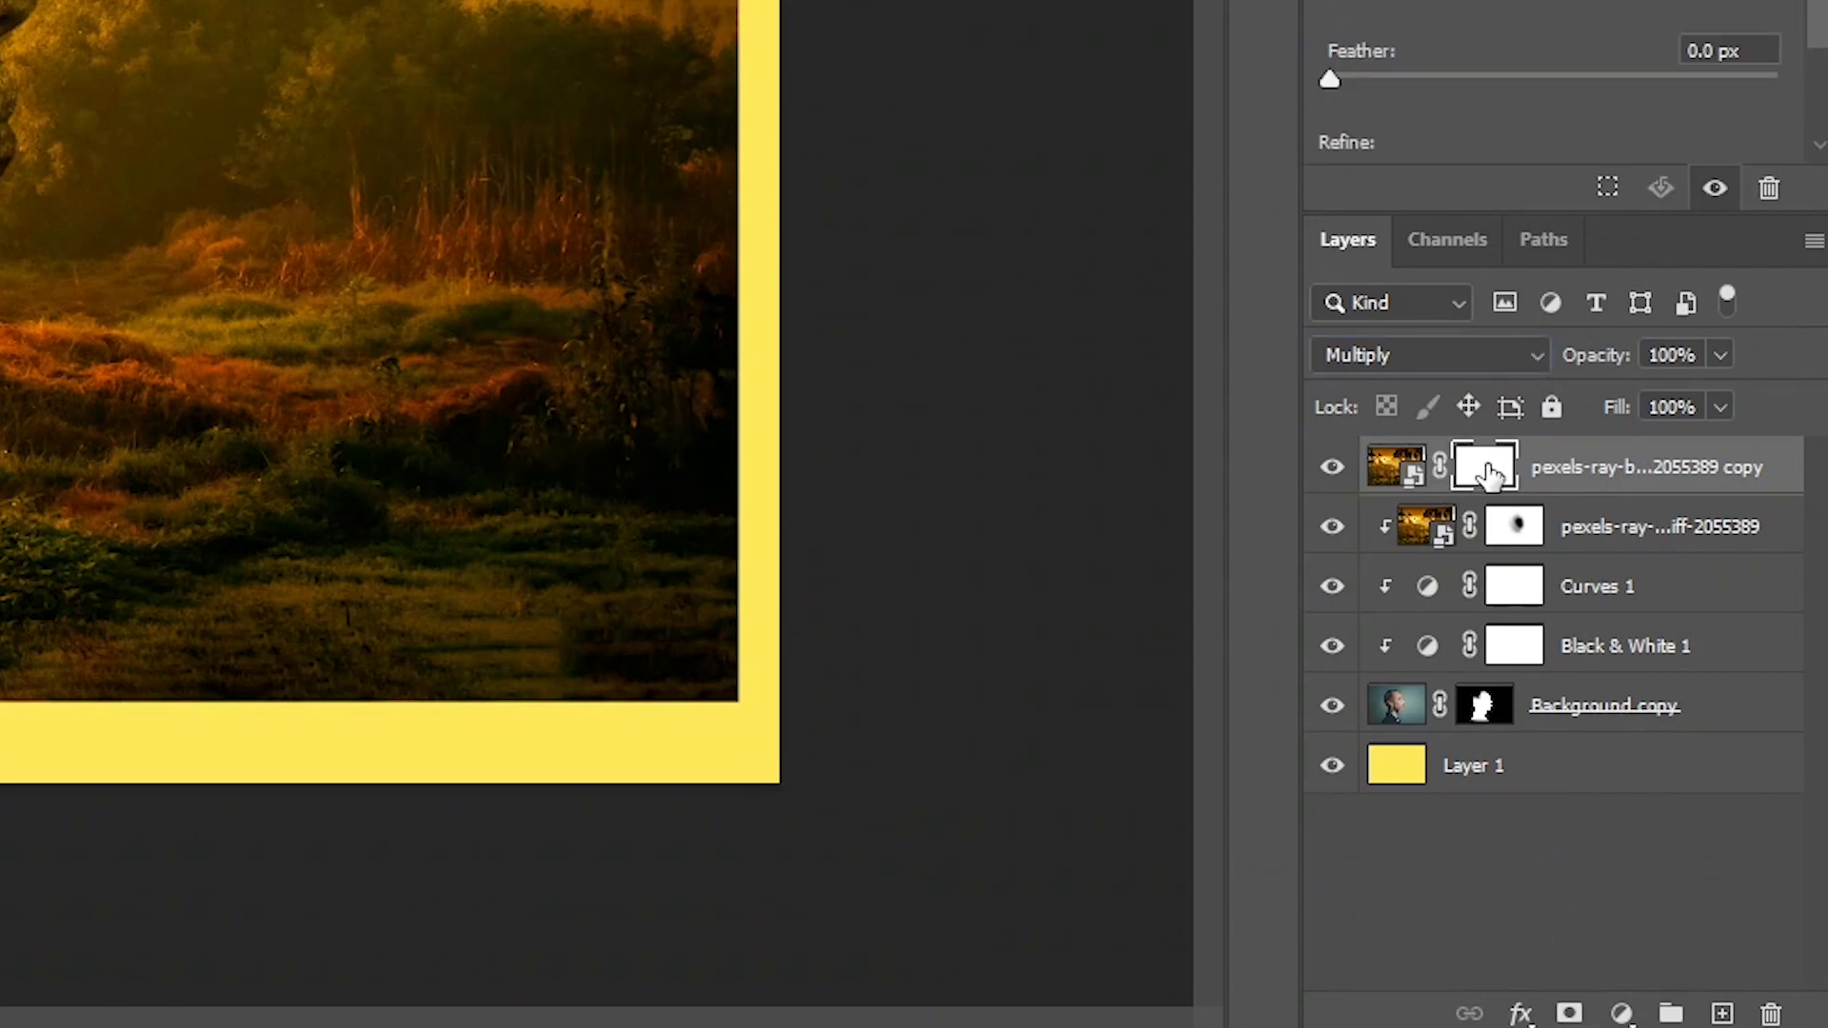
key("ctrl+i")
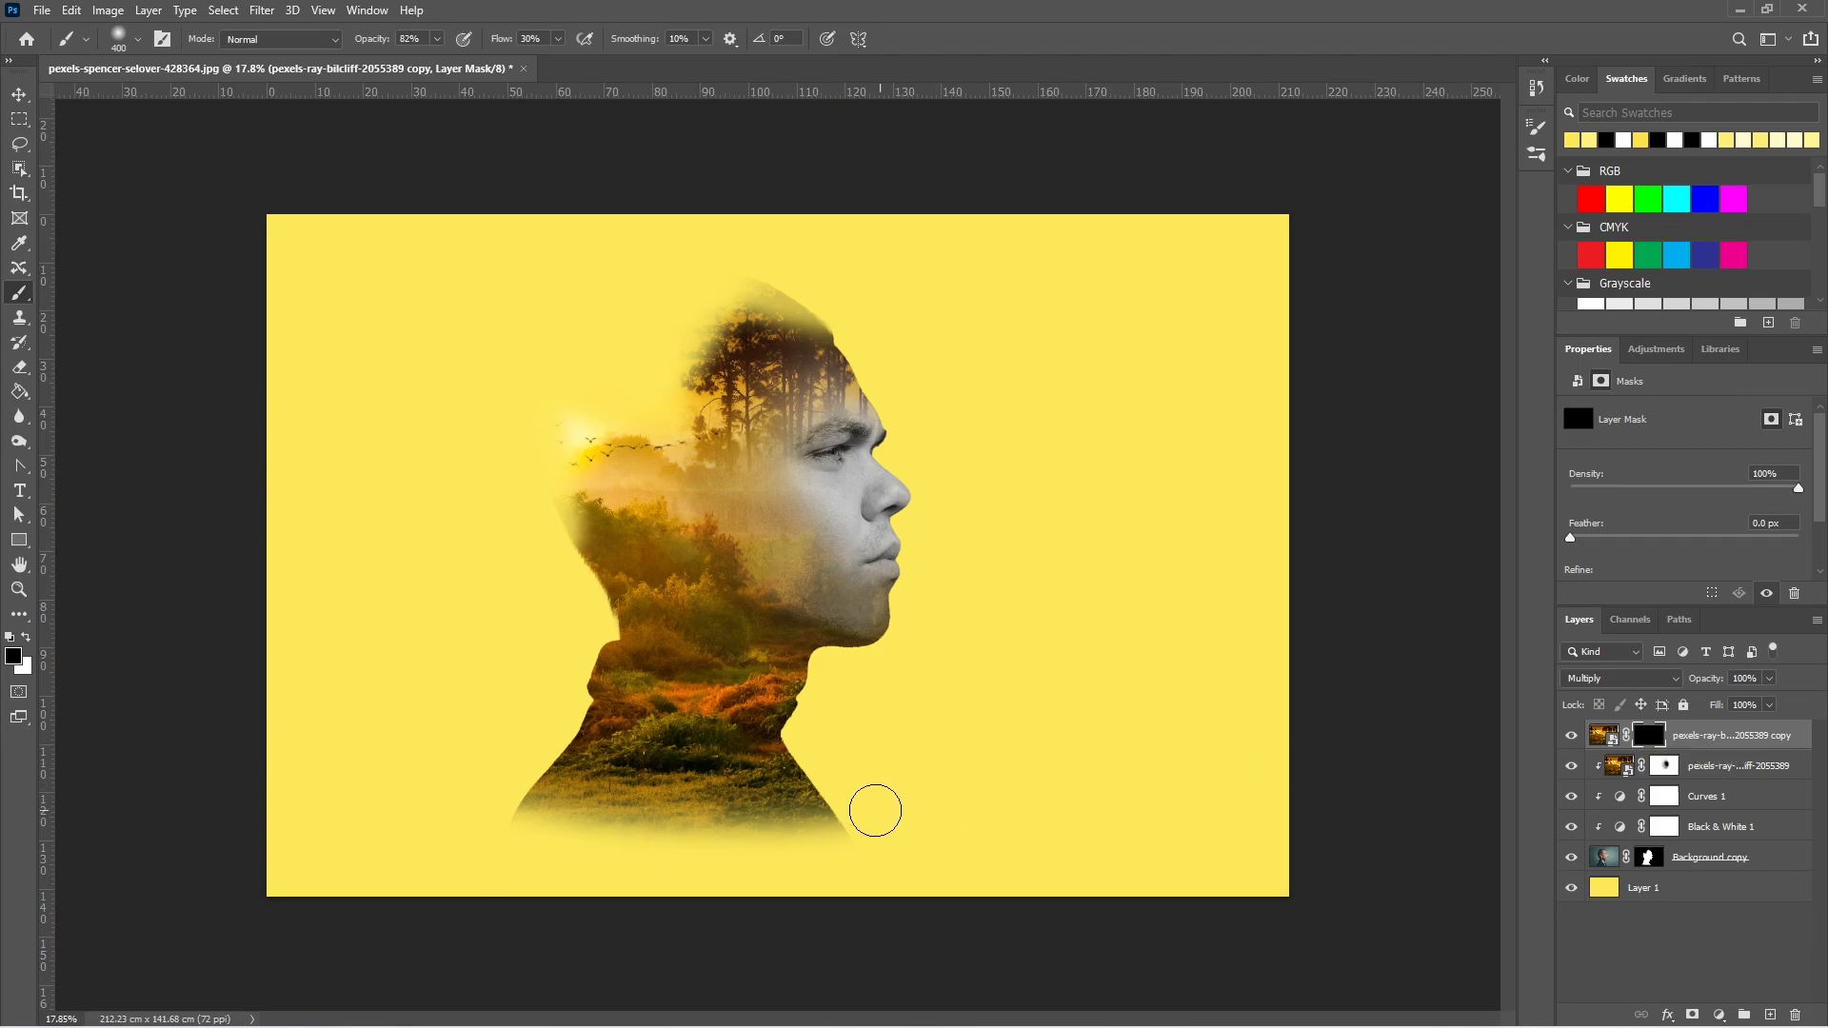
- Paint white at 20% flow, 30% opacity with an 1100 px brush to reveal trees left and above the head
left_click(26, 637)
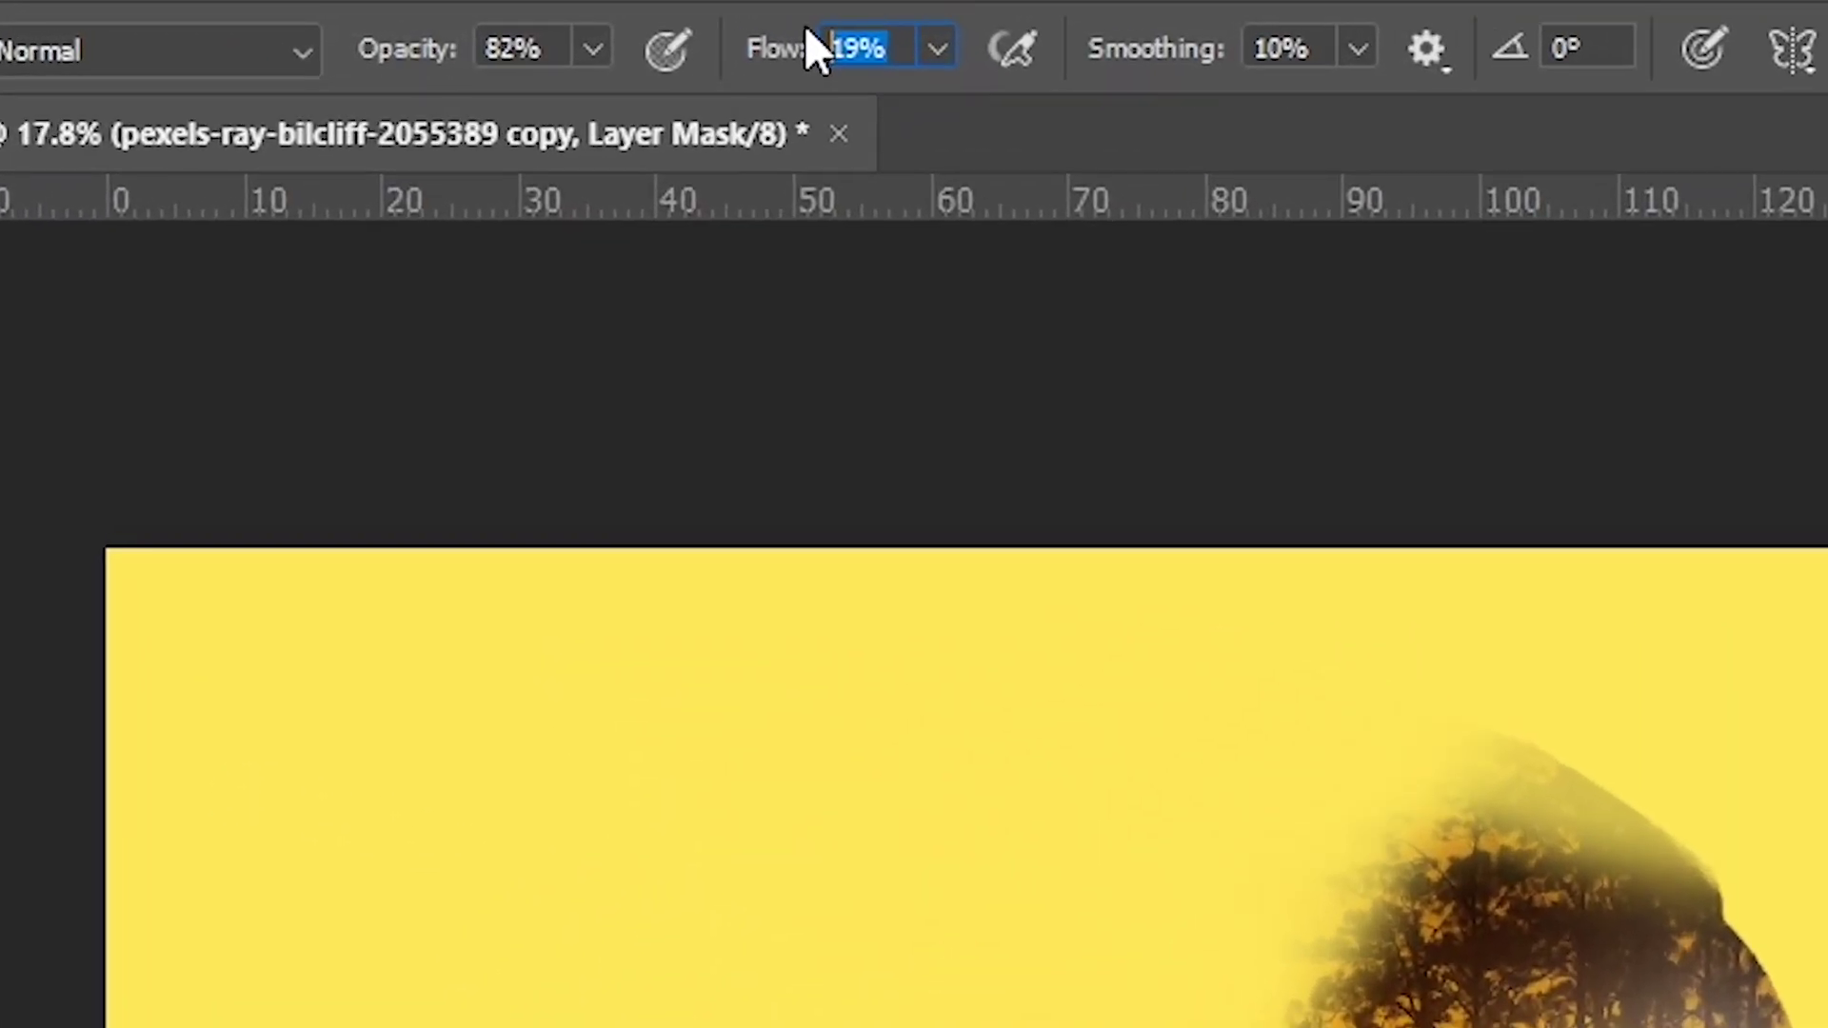
key("BackSpace")
type("20")
key("Return")
left_click(514, 48)
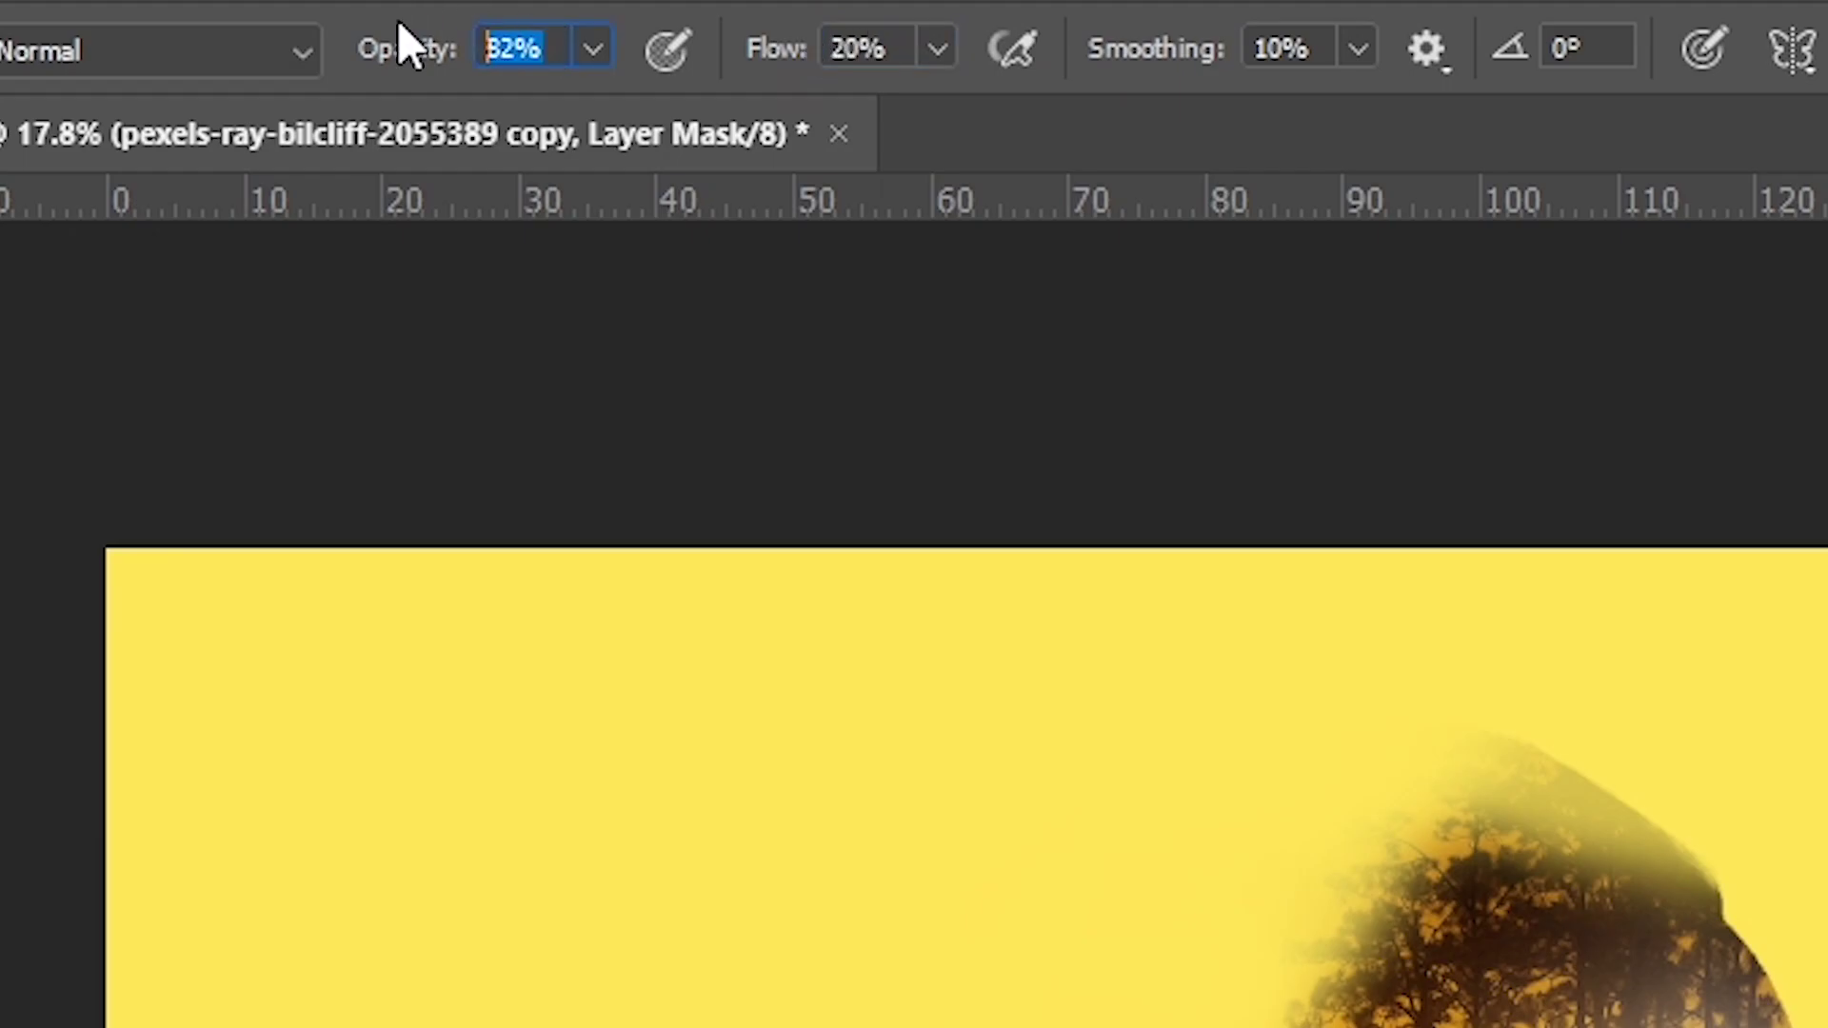
type("30")
key("Return")
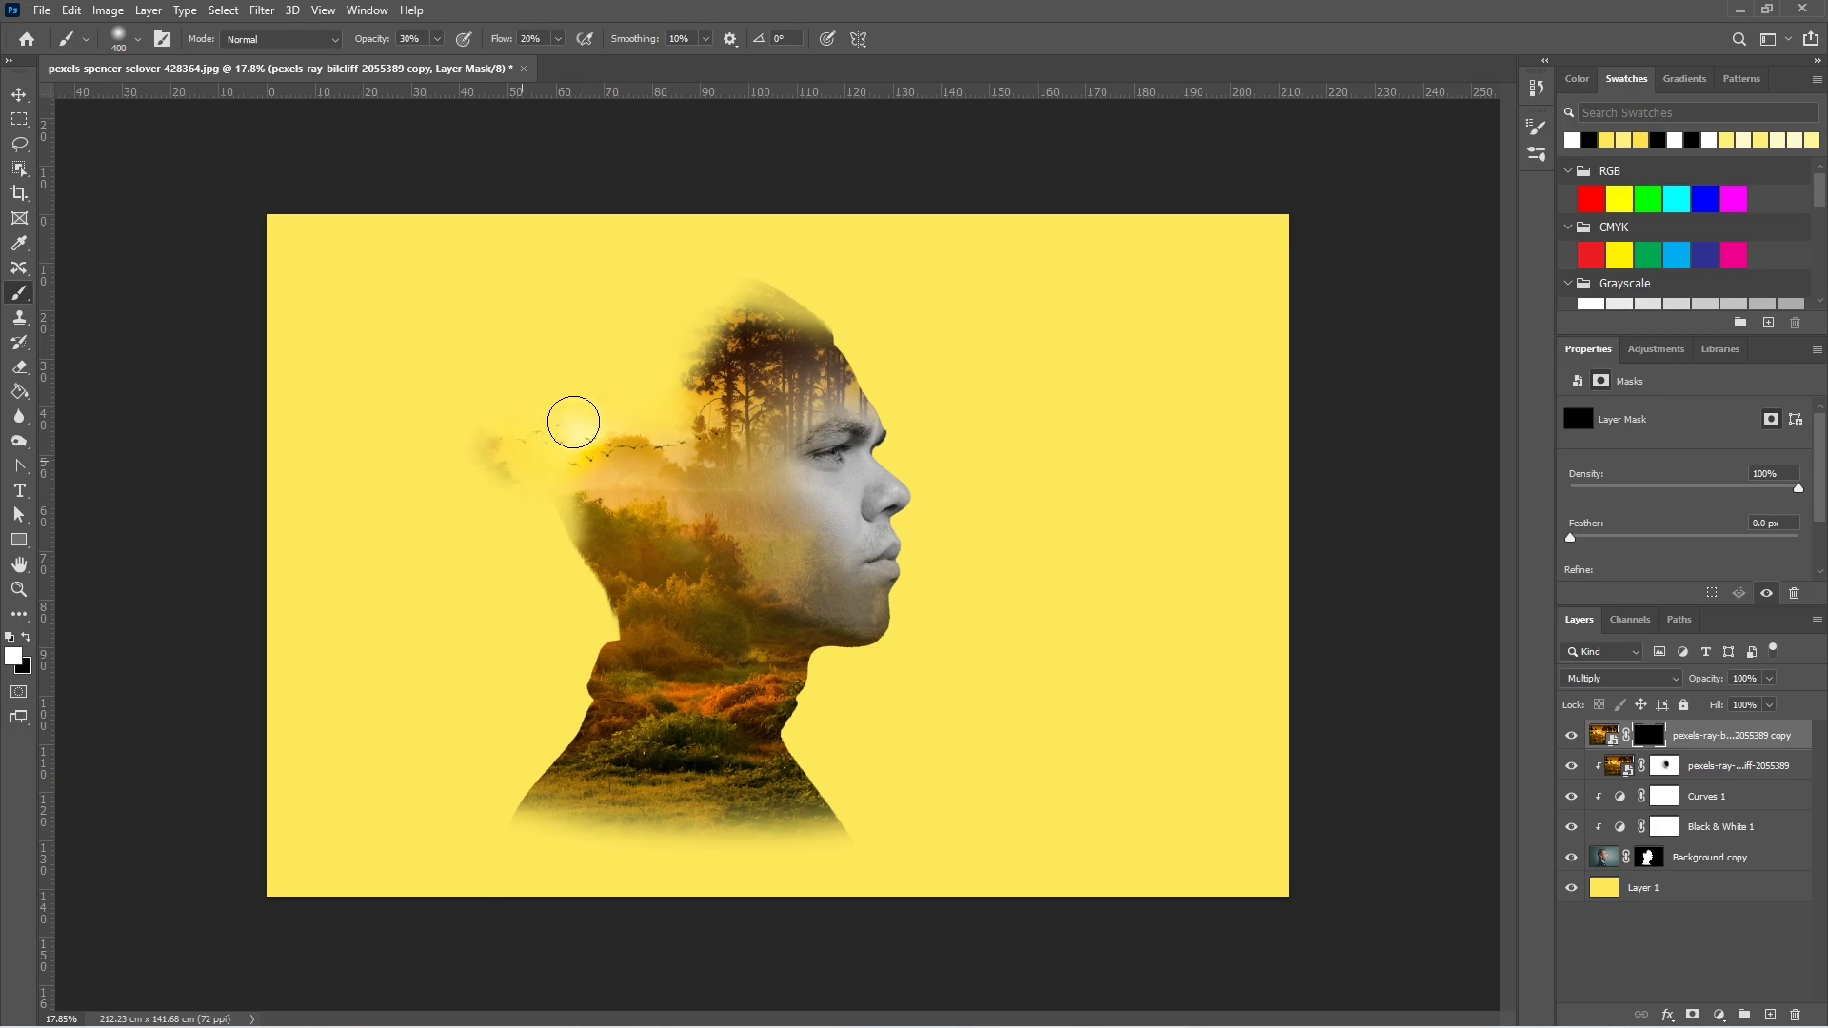
key("bracketright")
key("bracketright")
key("bracketright")
mouse_move(571, 419)
left_mouse_down()
mouse_move(305, 327)
mouse_move(743, 205)
mouse_move(673, 285)
left_mouse_up()
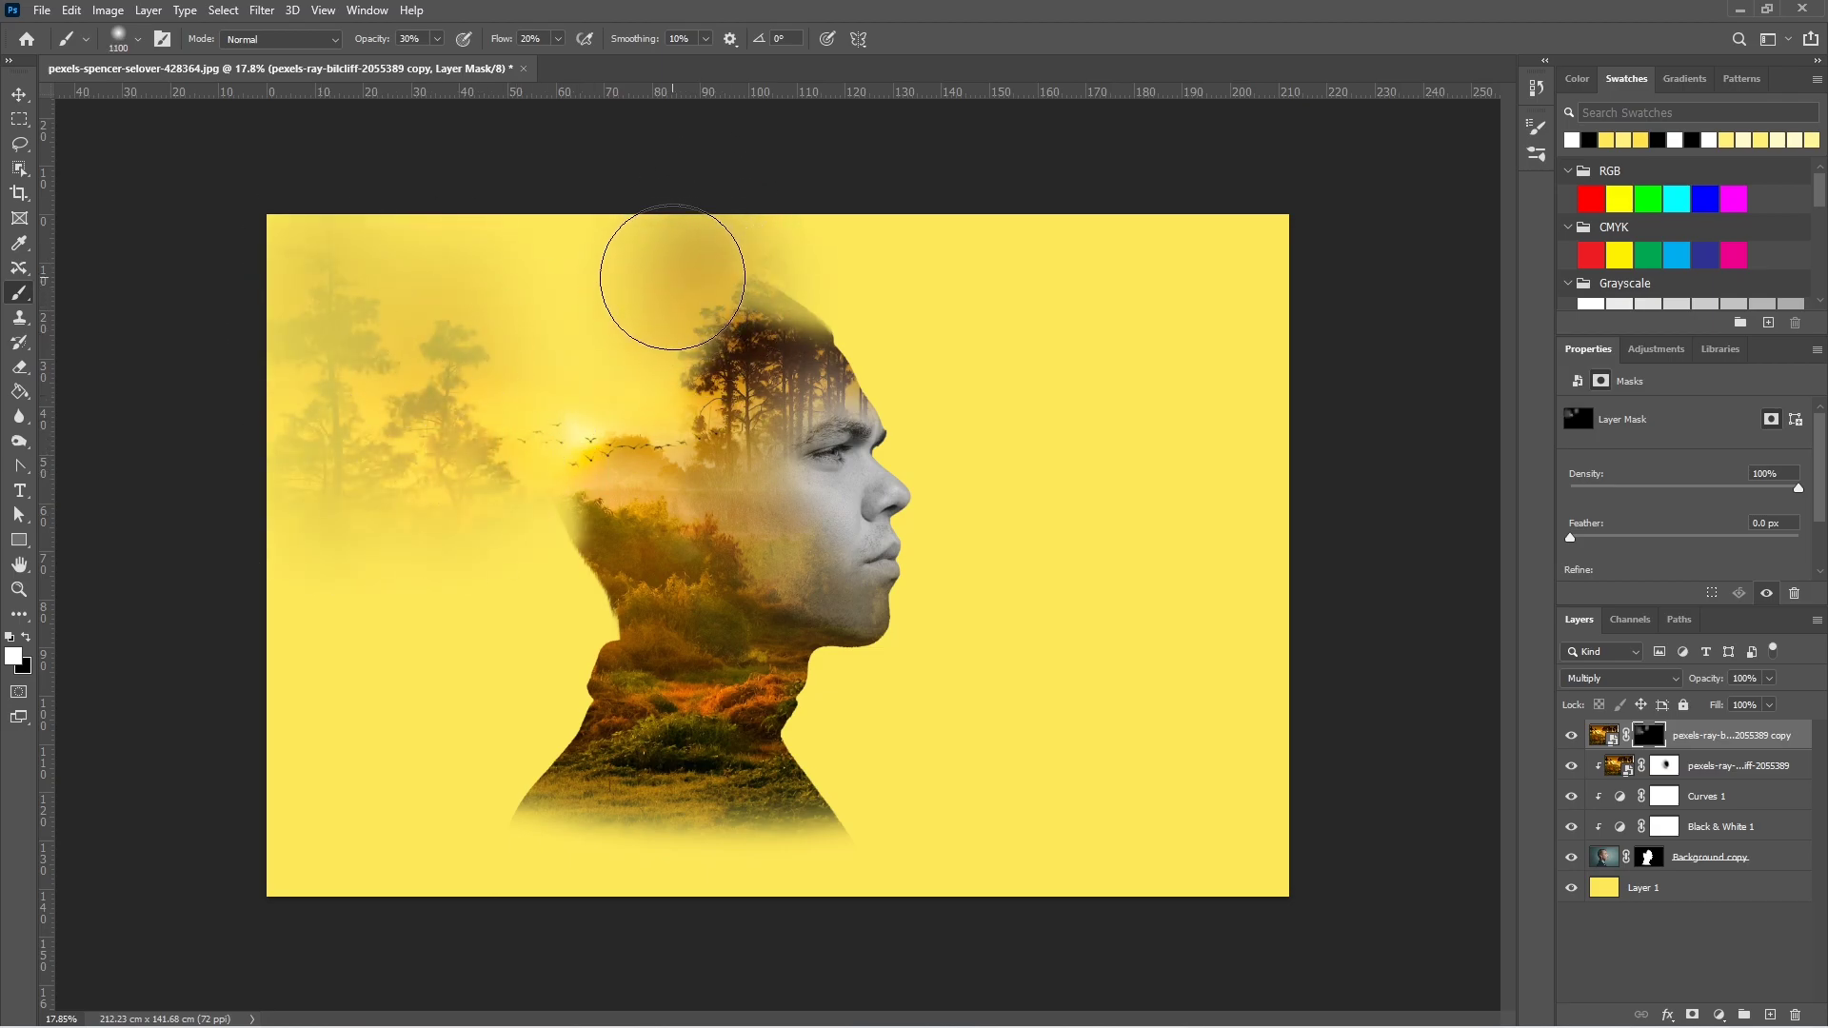
key("bracketleft")
key("bracketleft")
key("bracketleft")
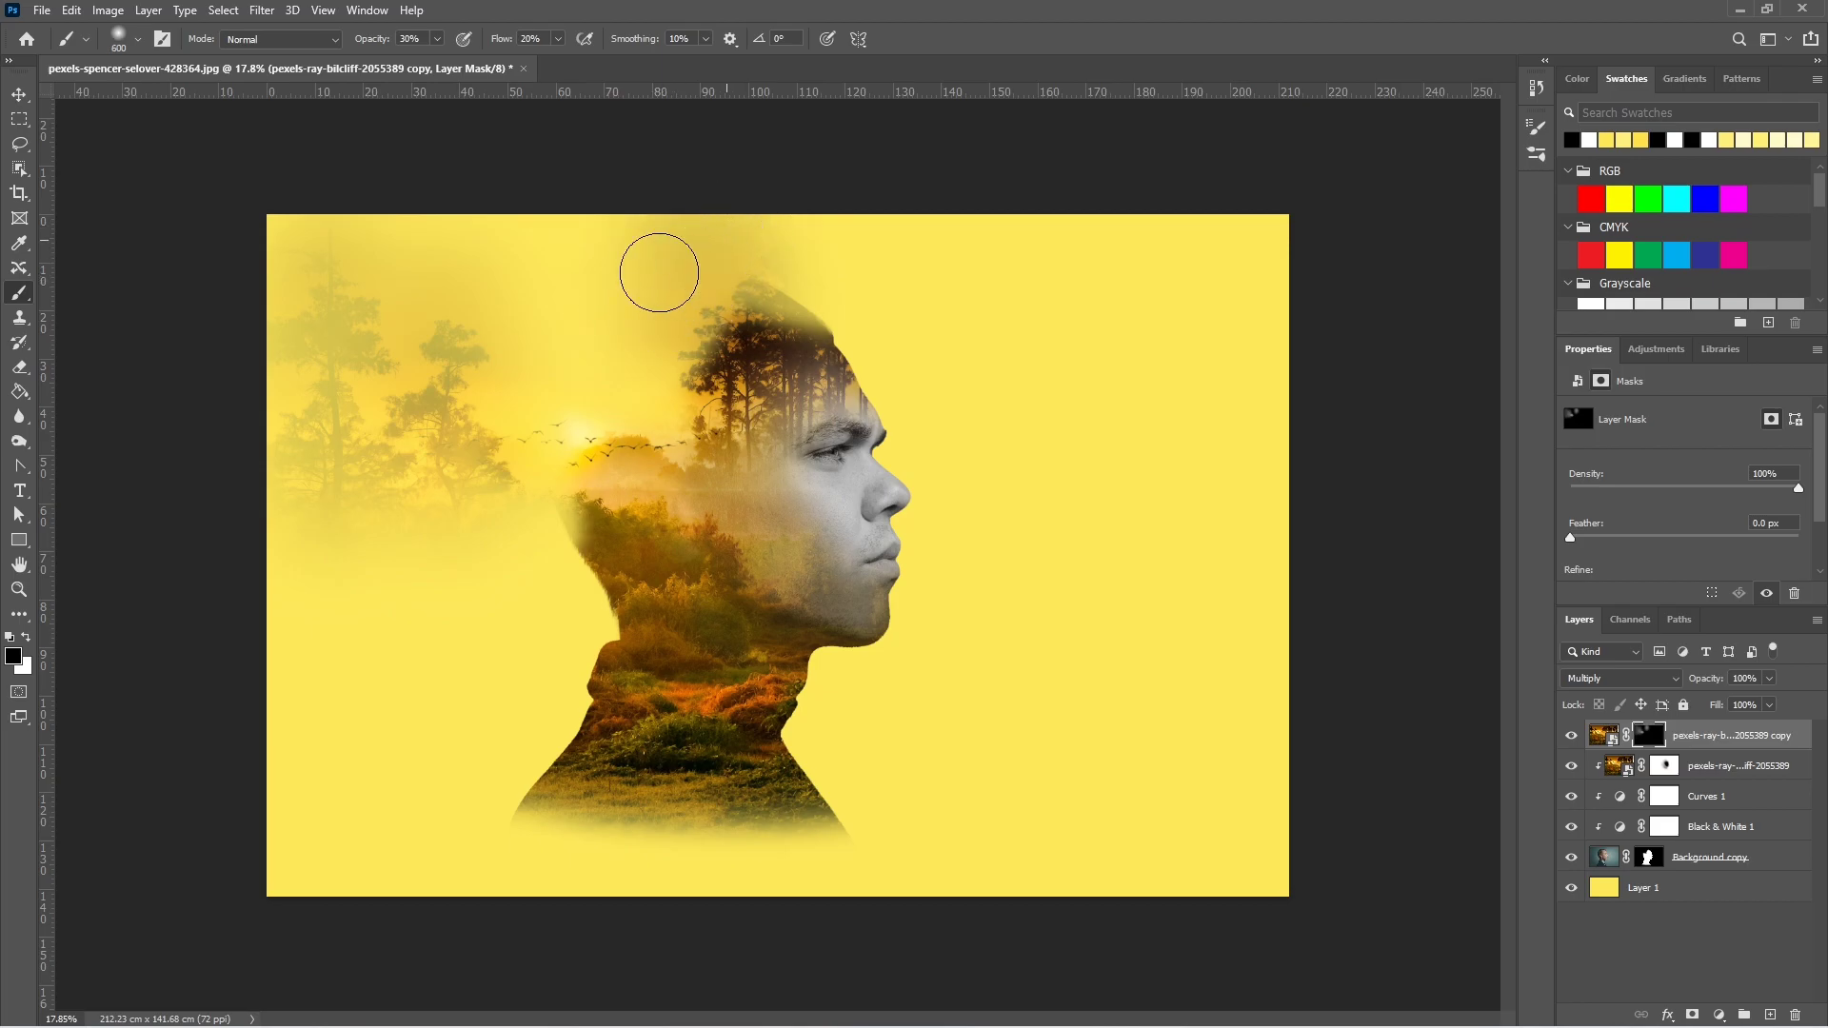
- Brush faint haze at about 10% opacity on the left side and near the jaw and neck
left_click(436, 39)
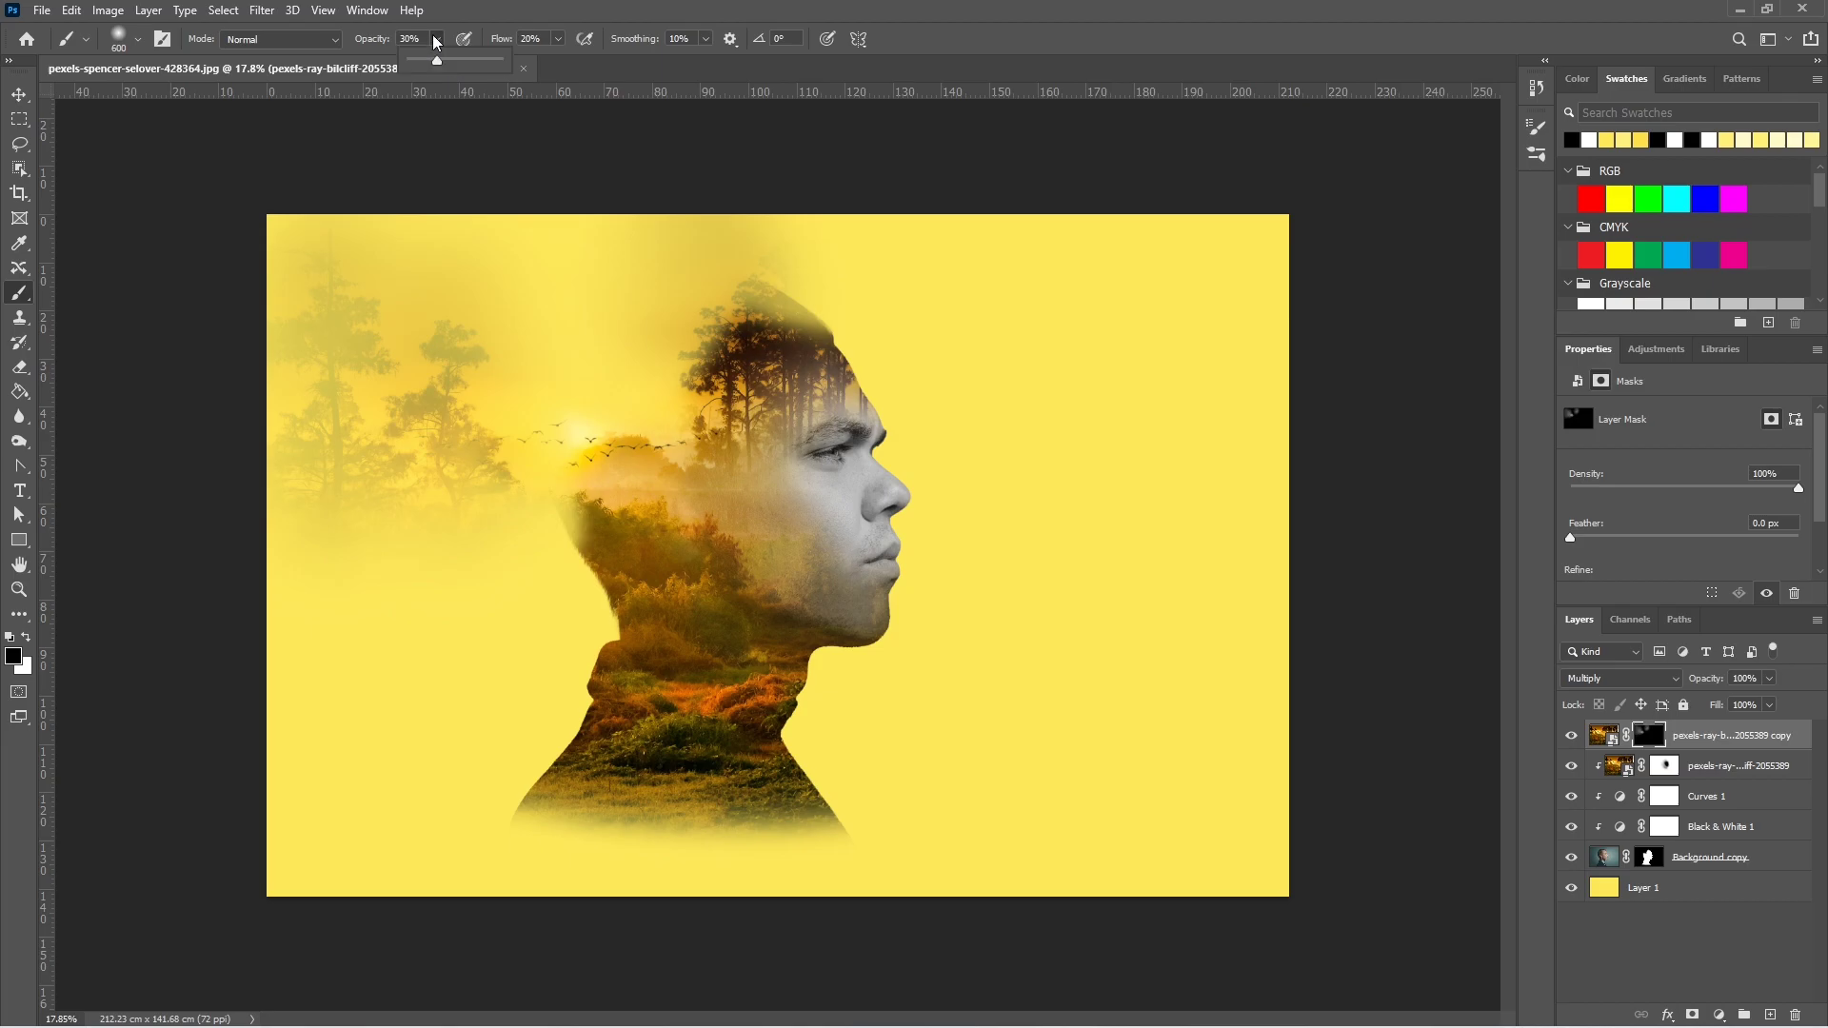
left_click(425, 40)
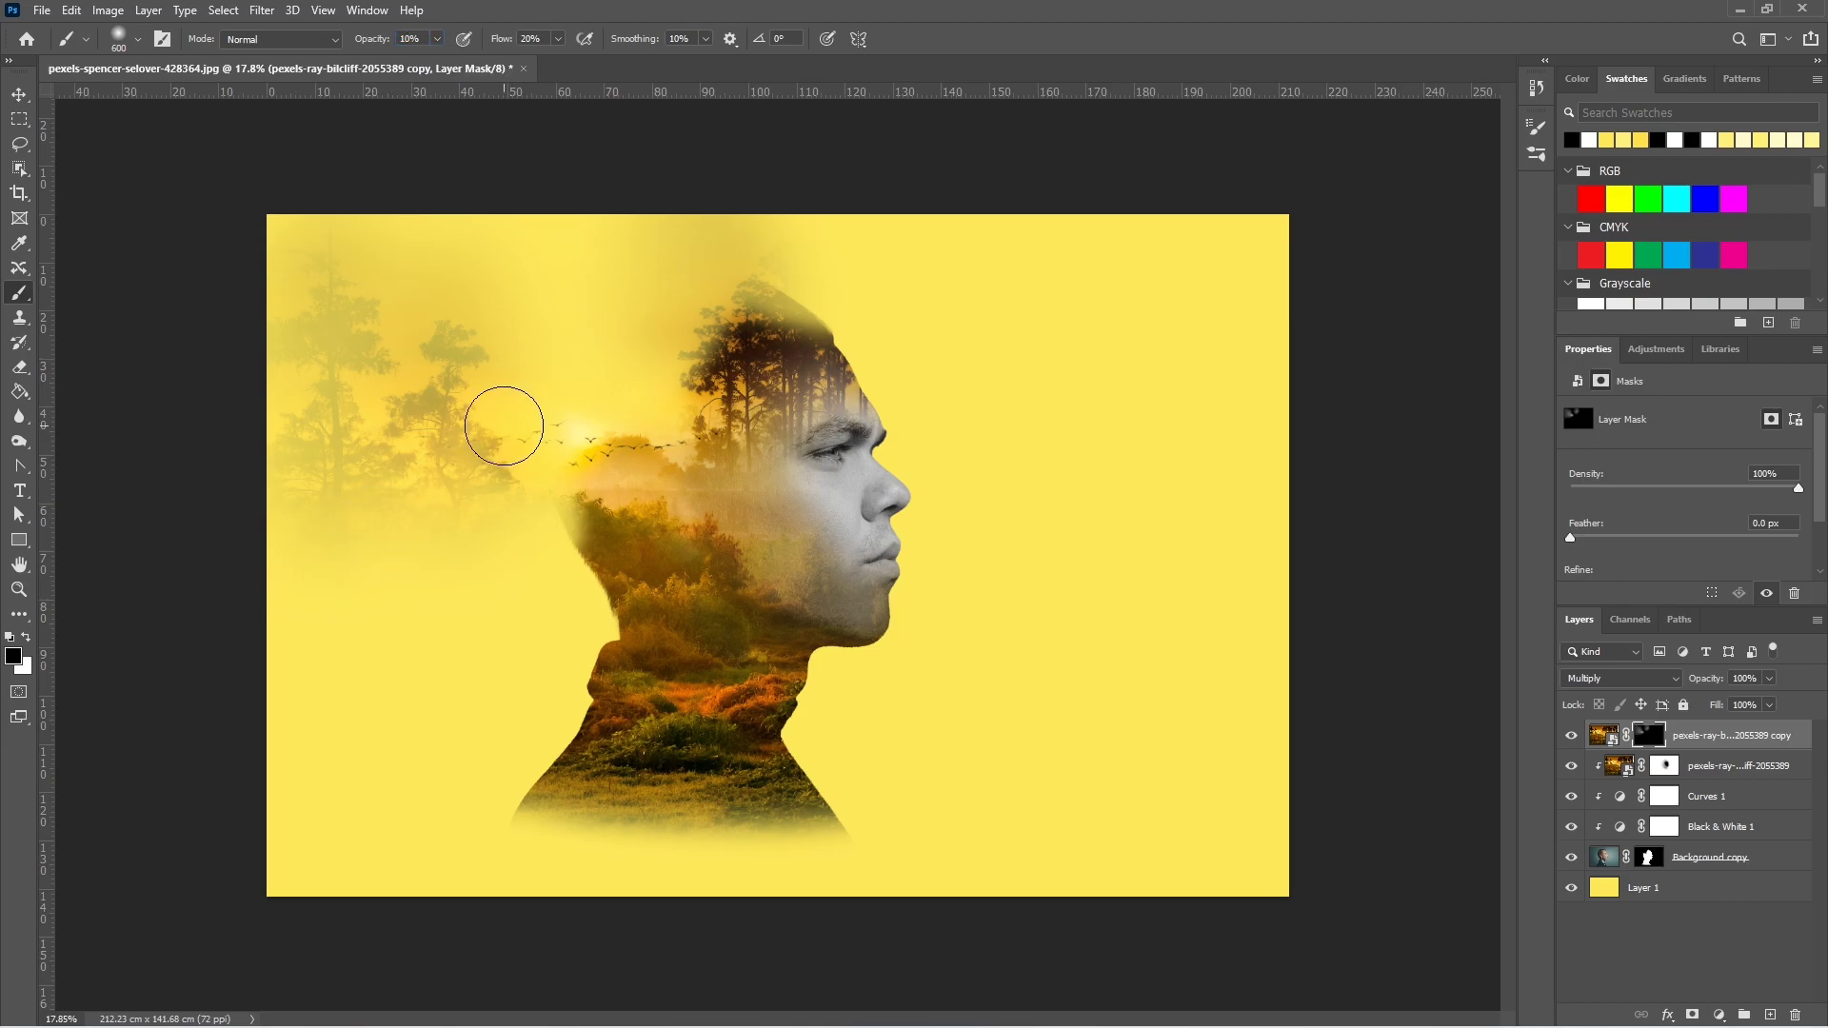
key("x")
key("8")
key("3")
left_click_drag(366, 771, 429, 600)
key("ctrl+z")
key("1")
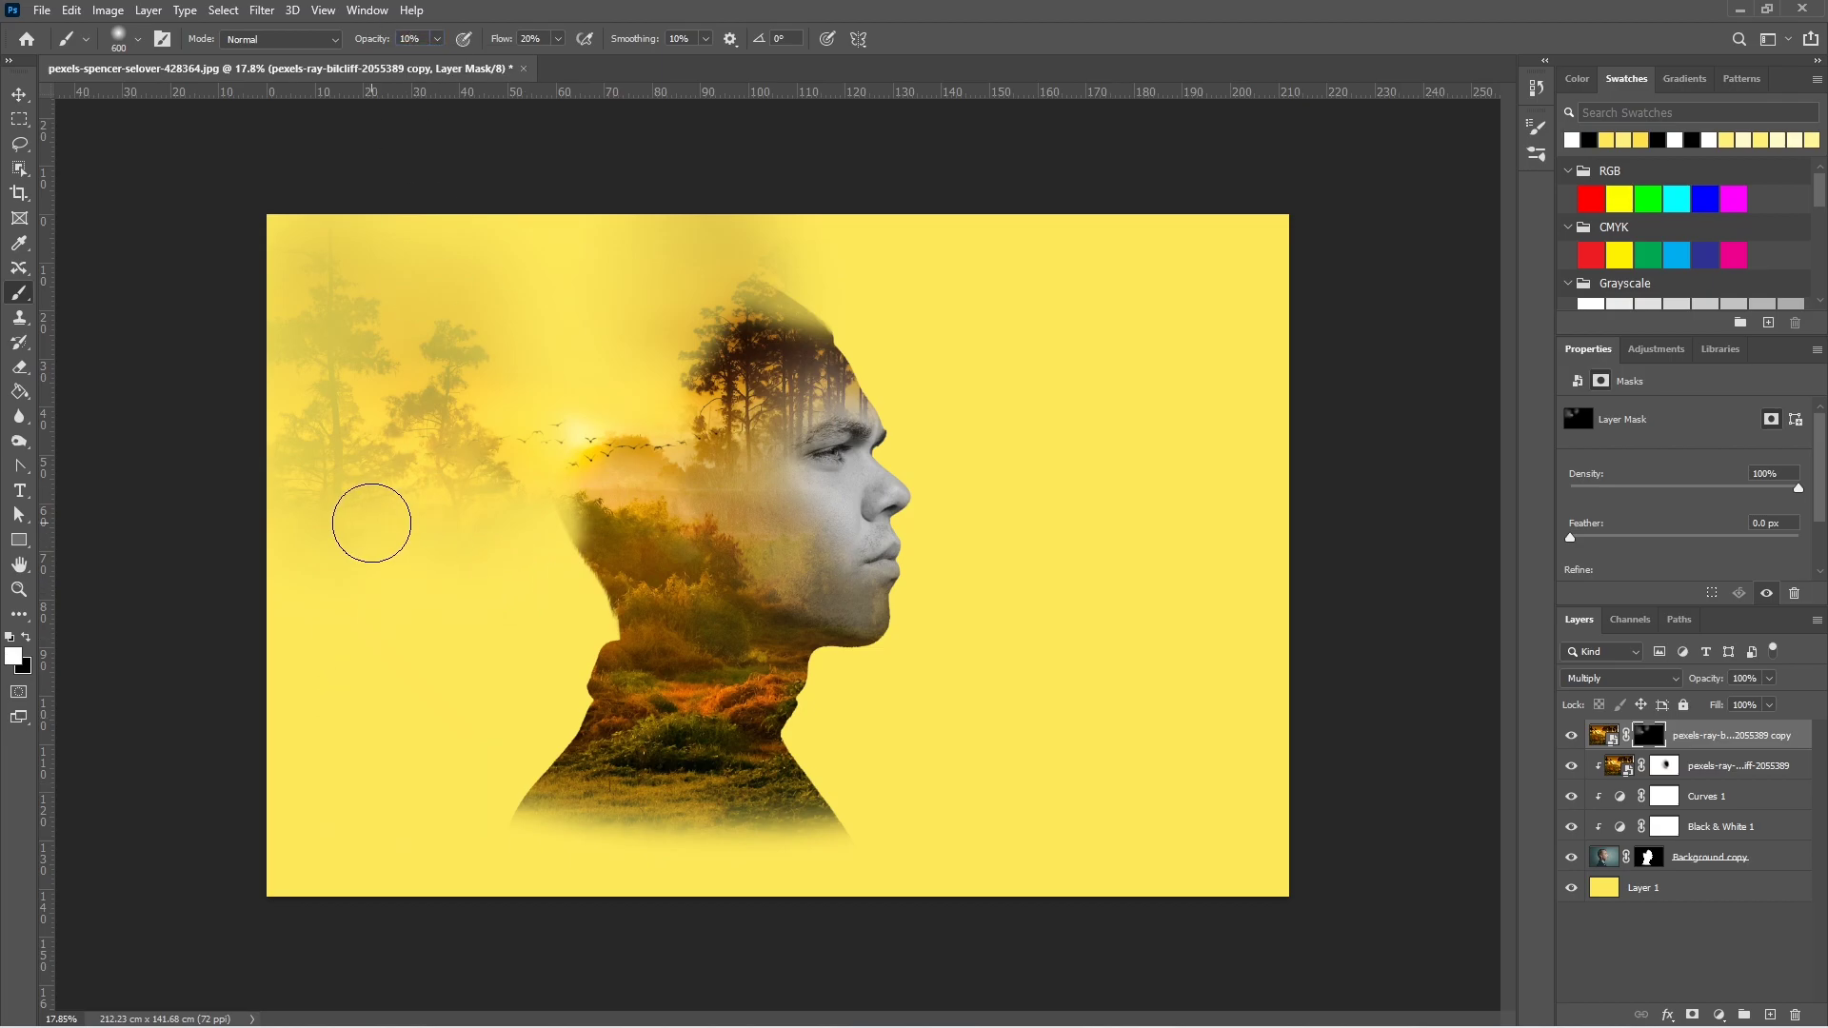
mouse_move(368, 523)
left_mouse_down()
mouse_move(391, 694)
mouse_move(530, 551)
left_mouse_up()
left_click_drag(808, 539, 814, 595)
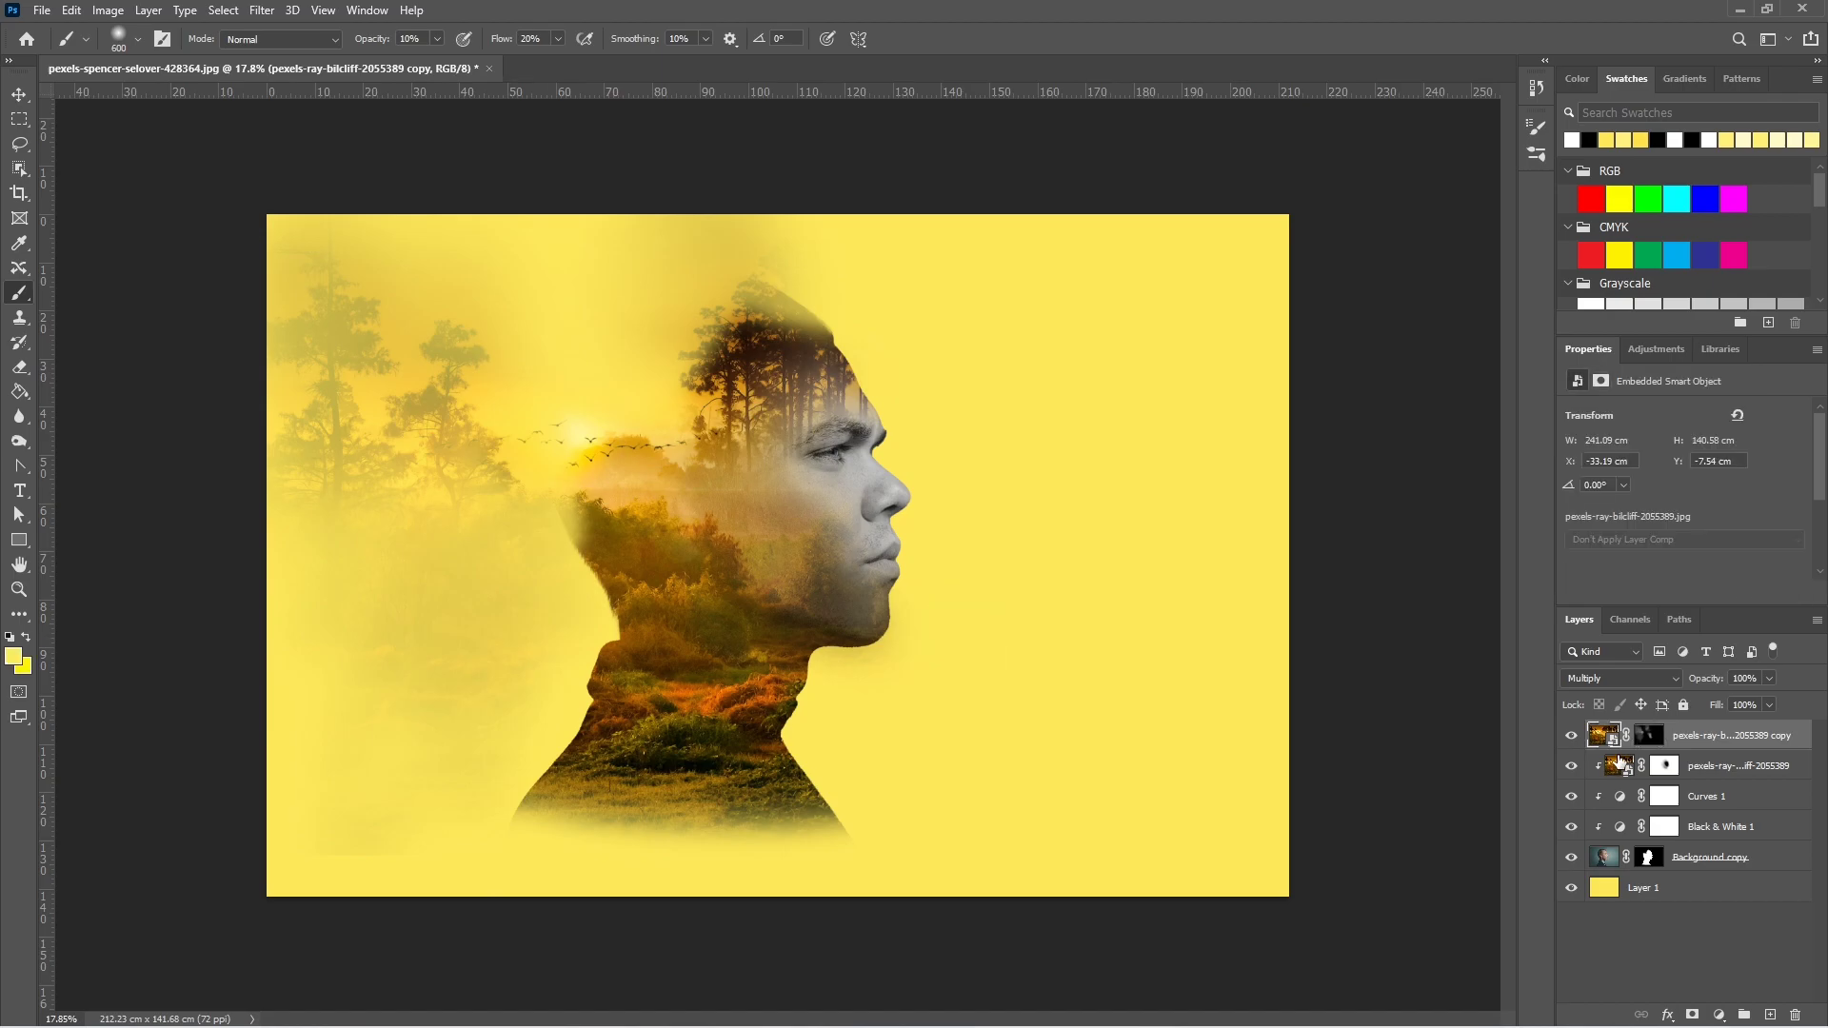
- Set the clipped forest layer's blend mode to Screen
left_click(1622, 764)
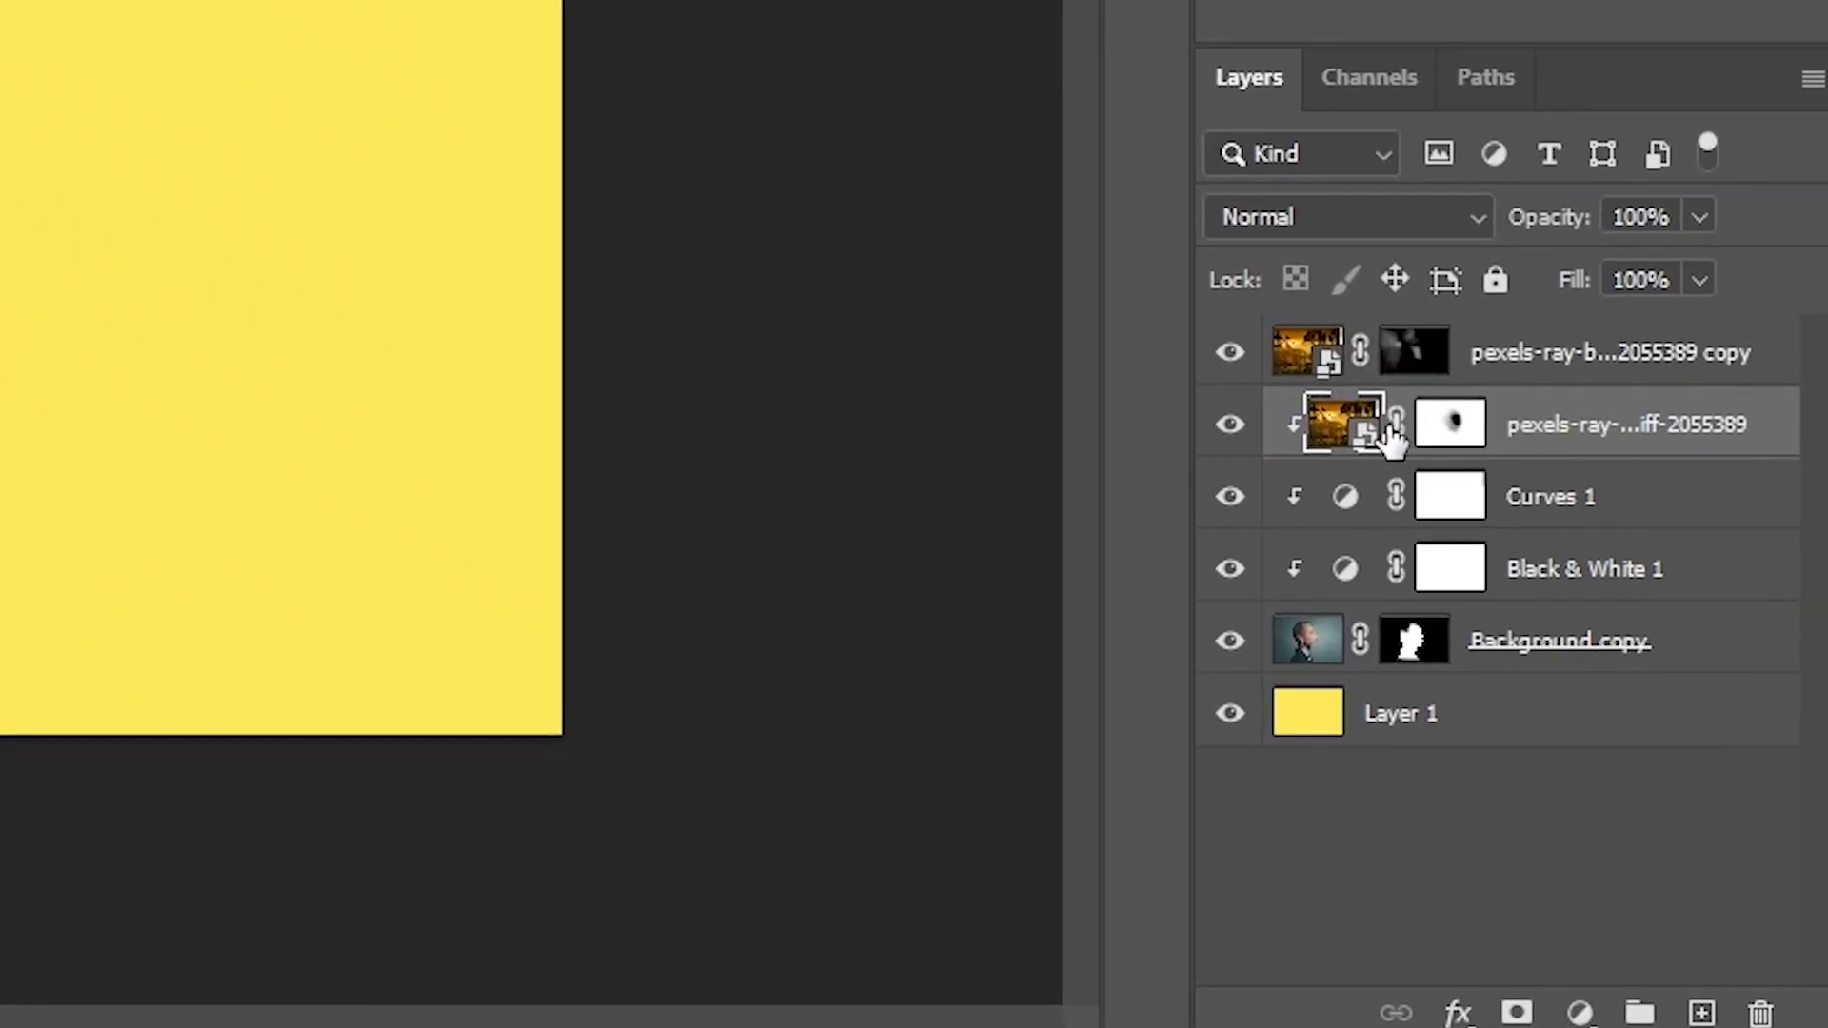
left_click(1352, 215)
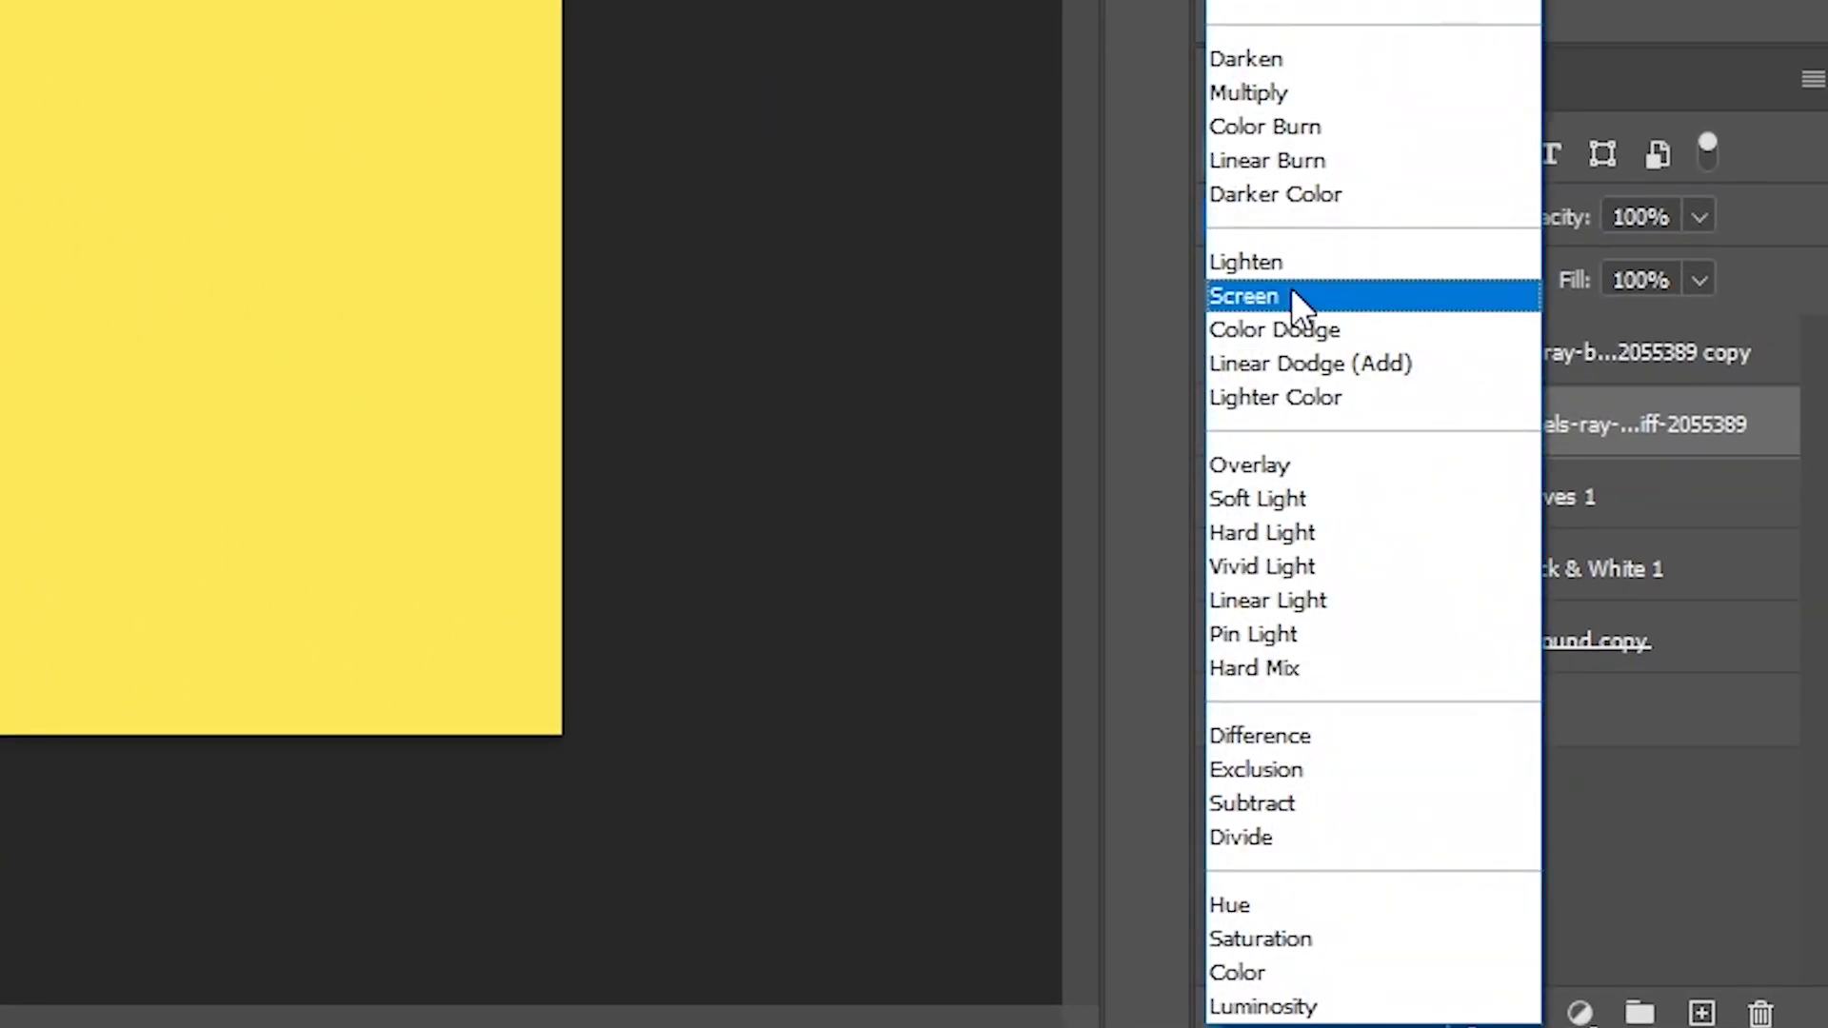
left_click(1300, 312)
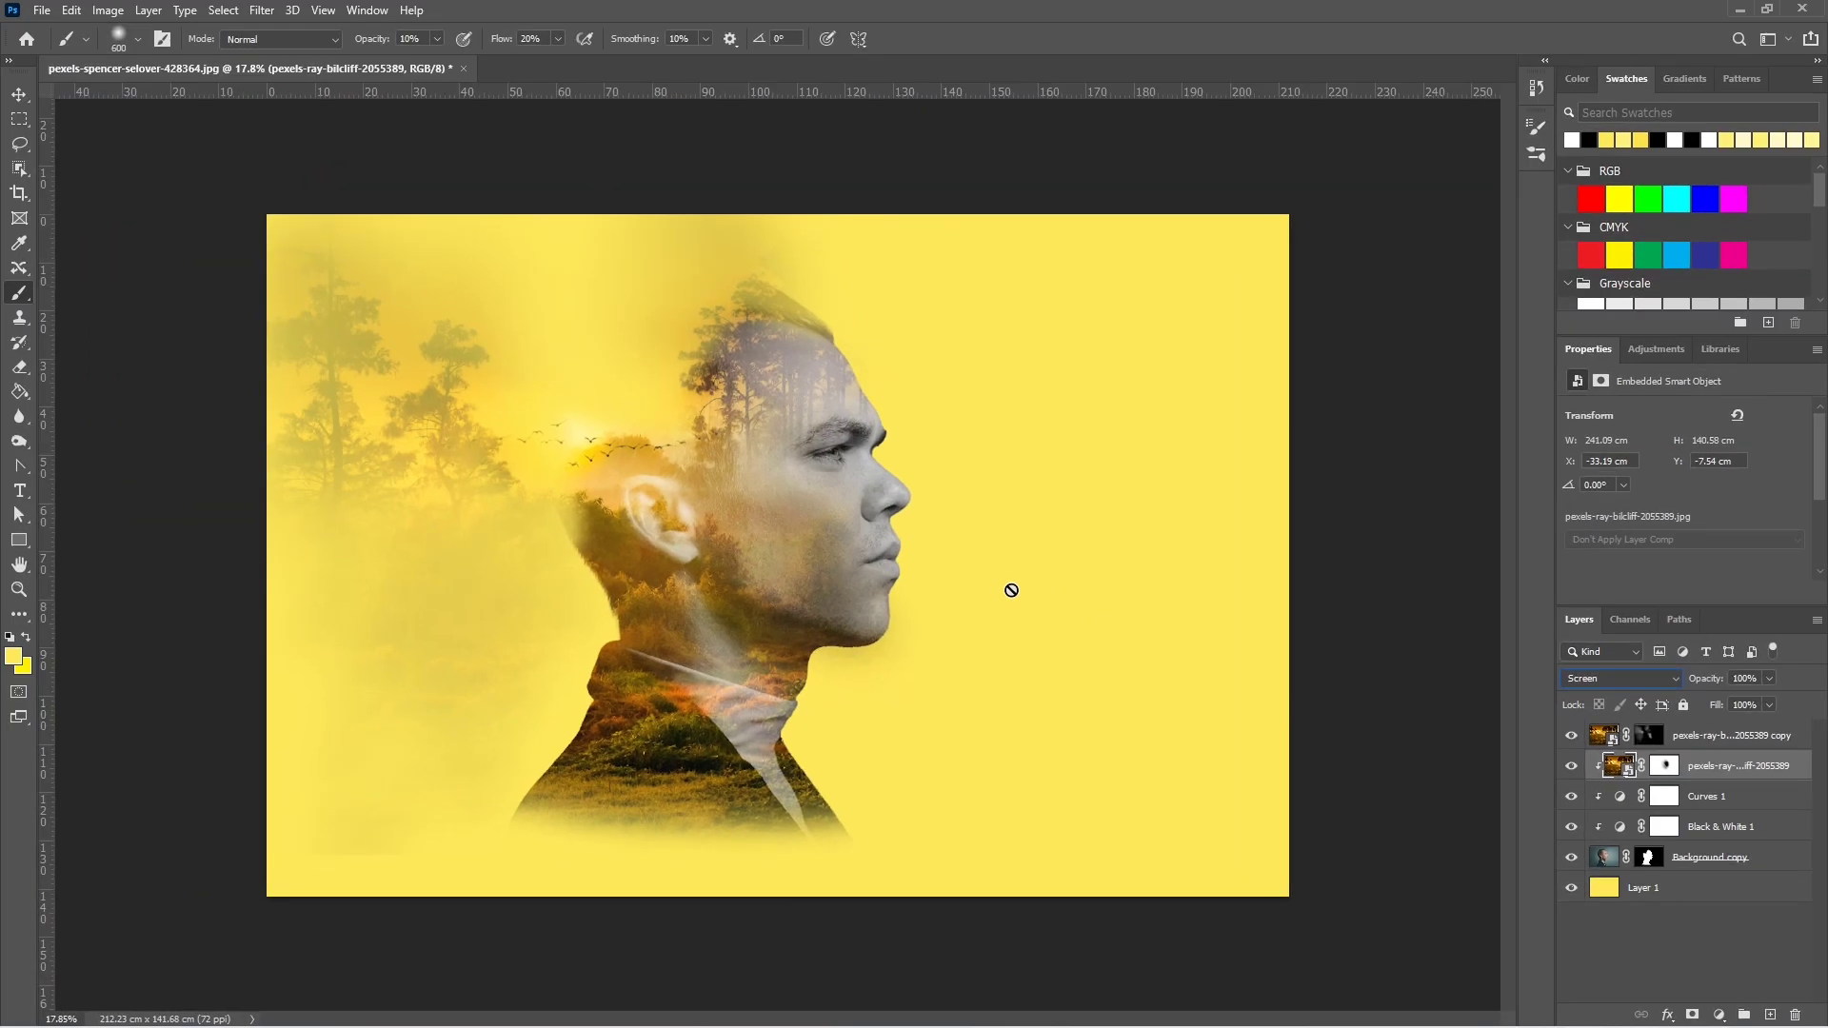
- Paint black at 70% on the clipped forest mask to hide the forest over the cheek
left_click(1664, 765)
key("d")
key("x")
key("7")
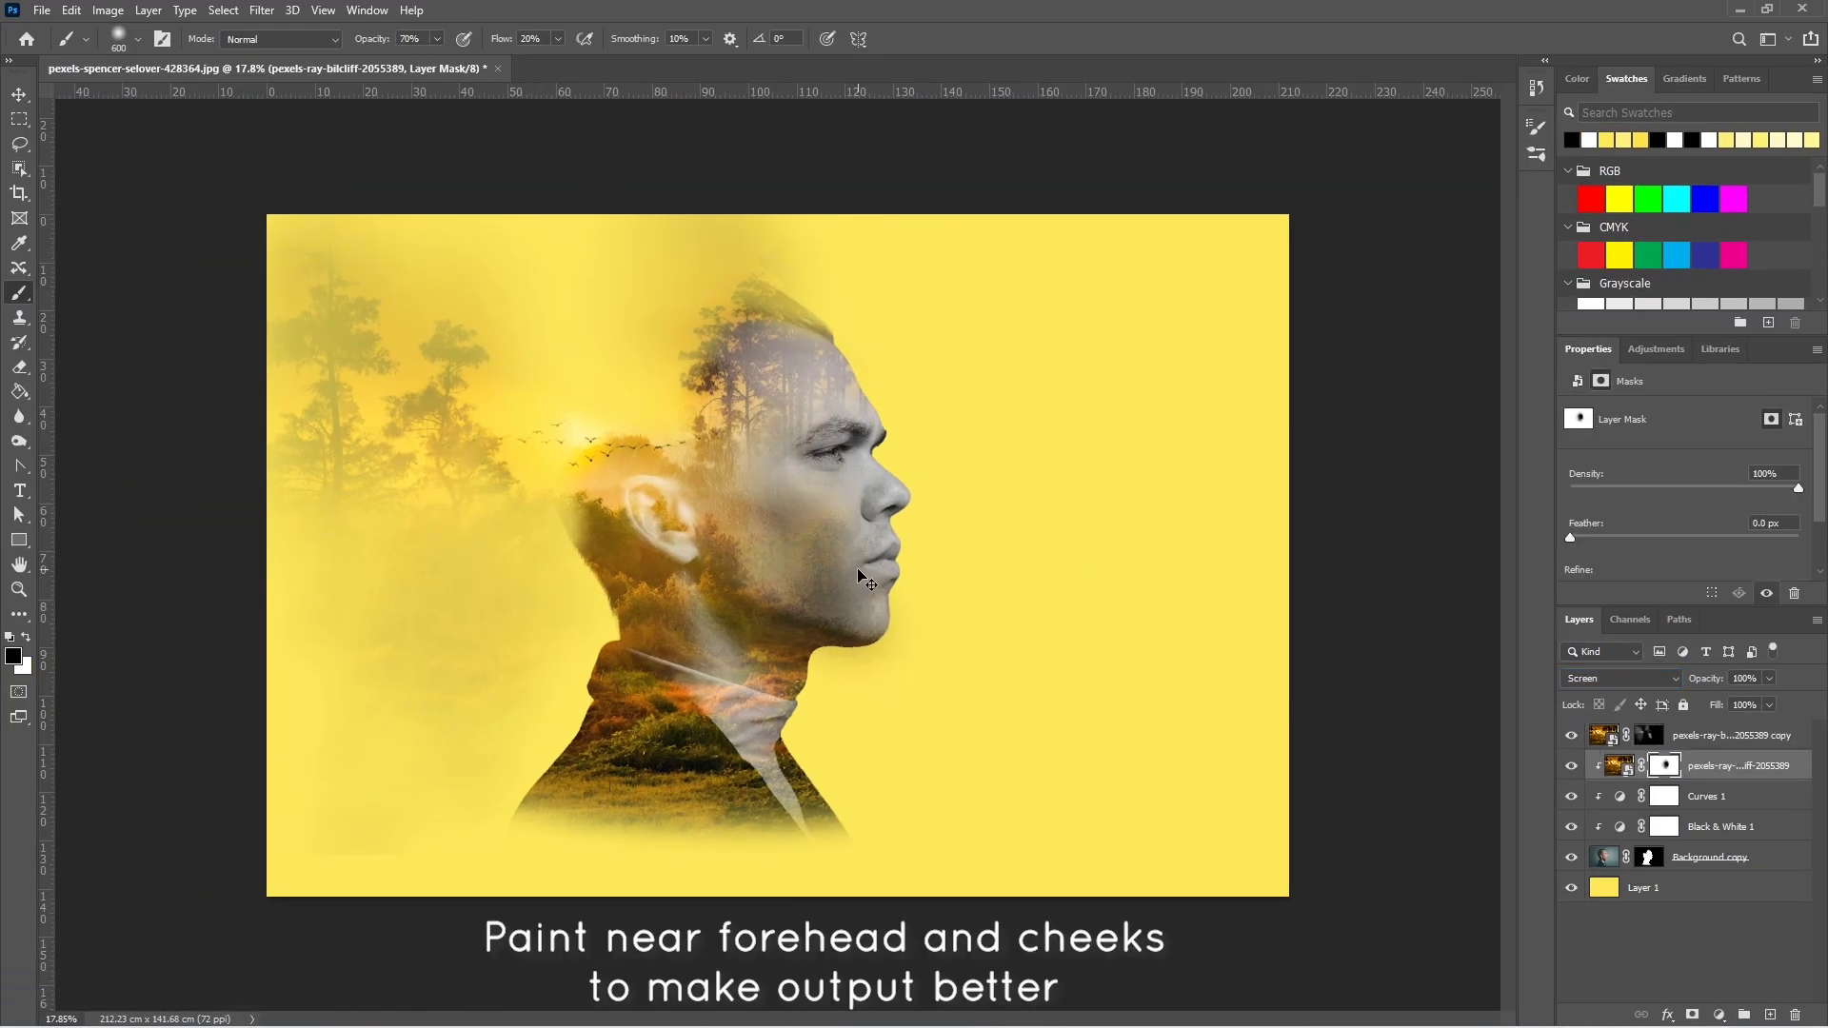
left_click_drag(799, 534, 737, 519)
left_click(1649, 735)
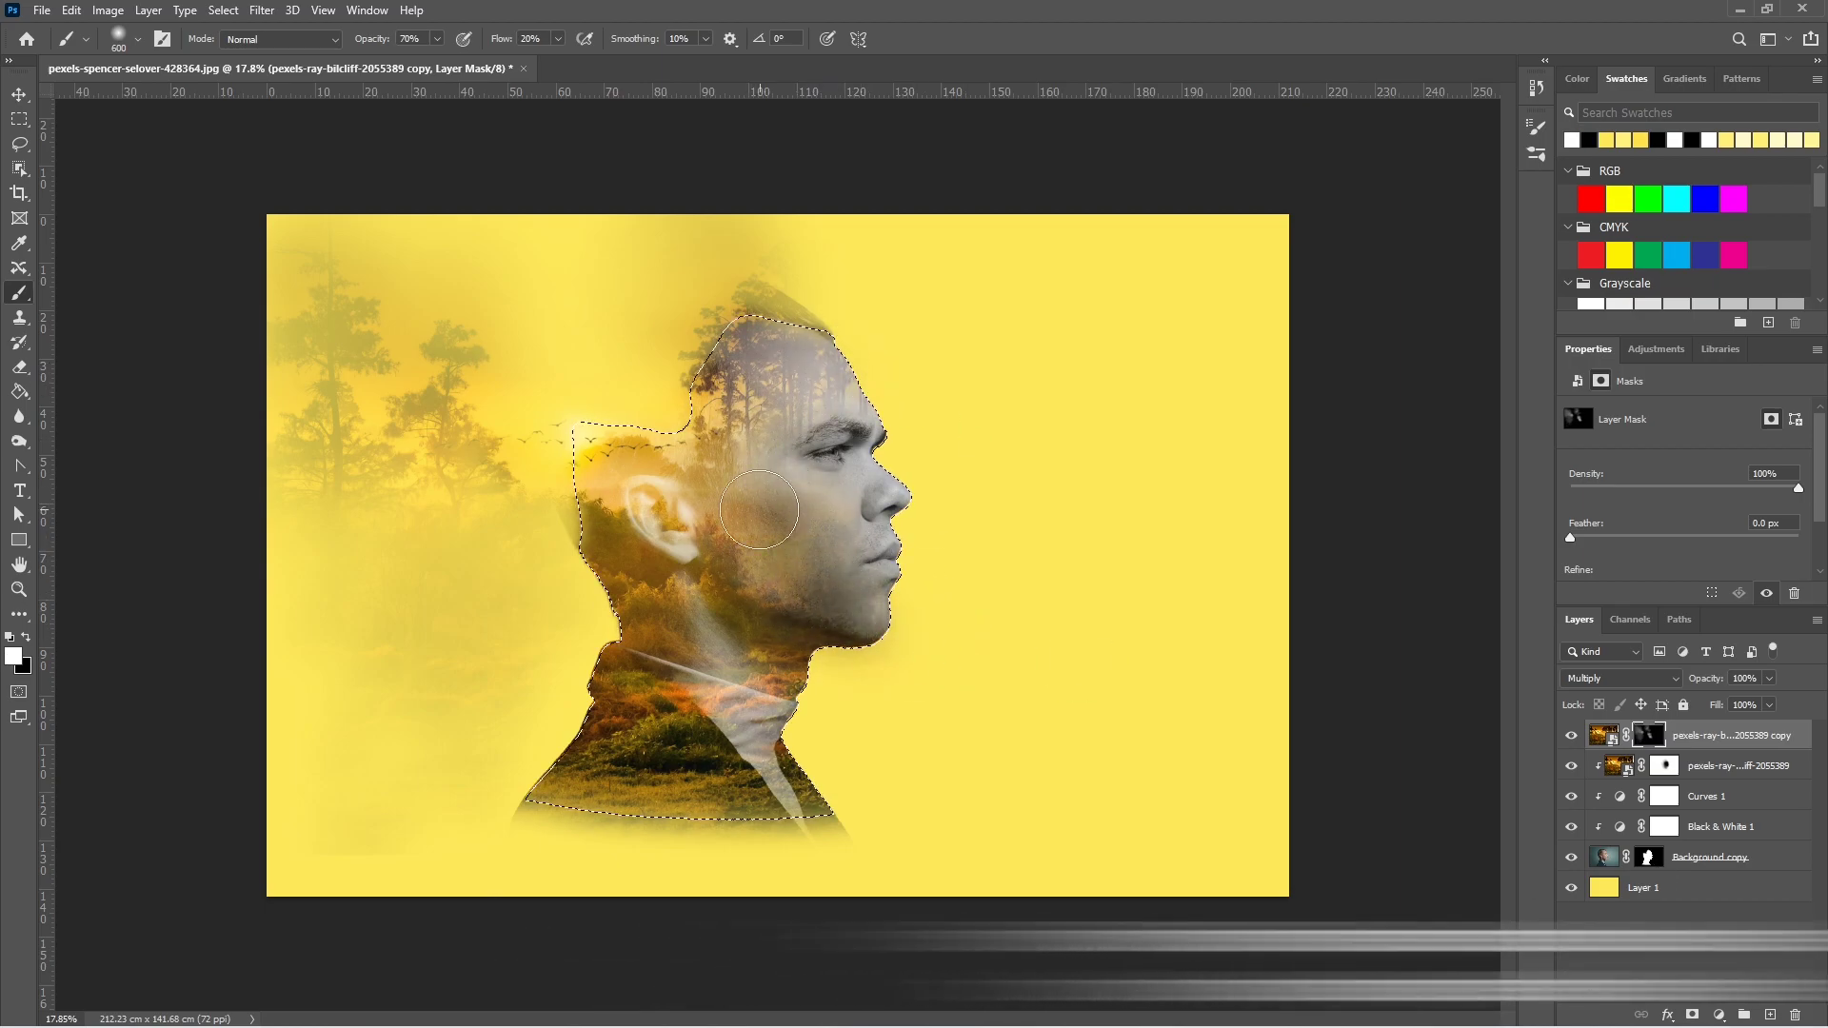
key("ctrl+d")
key("x")
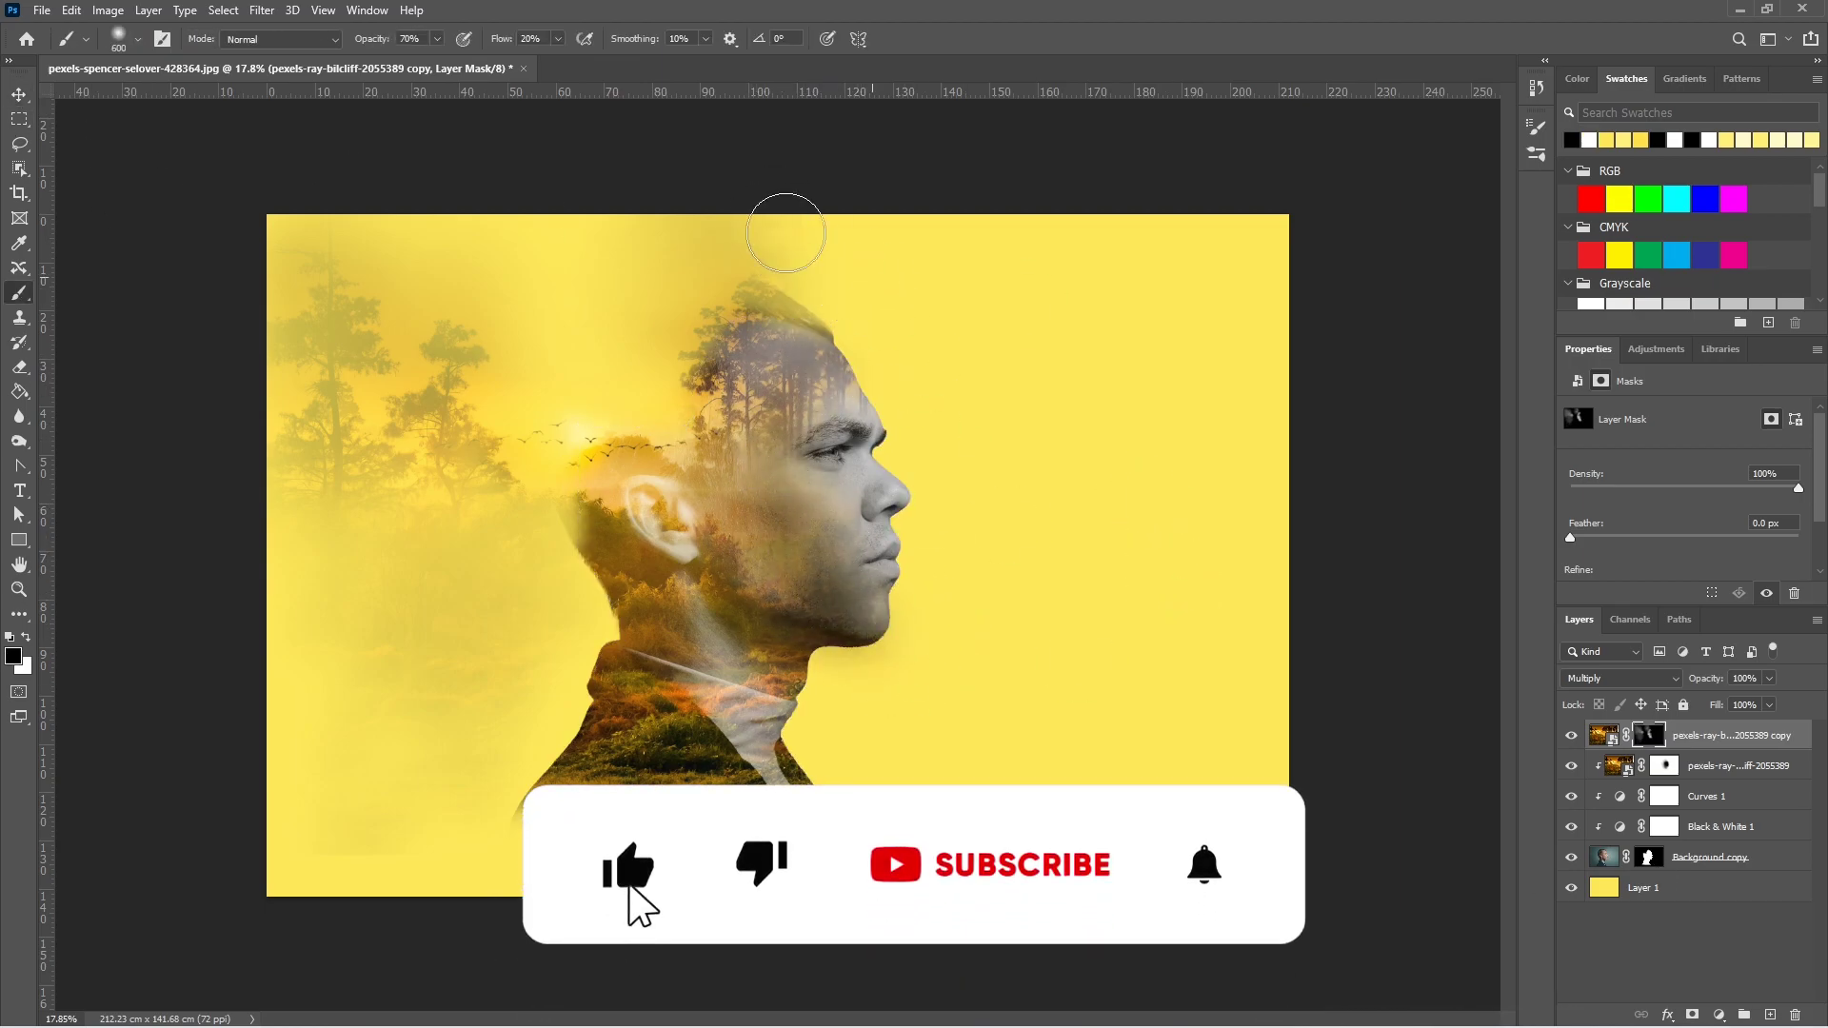